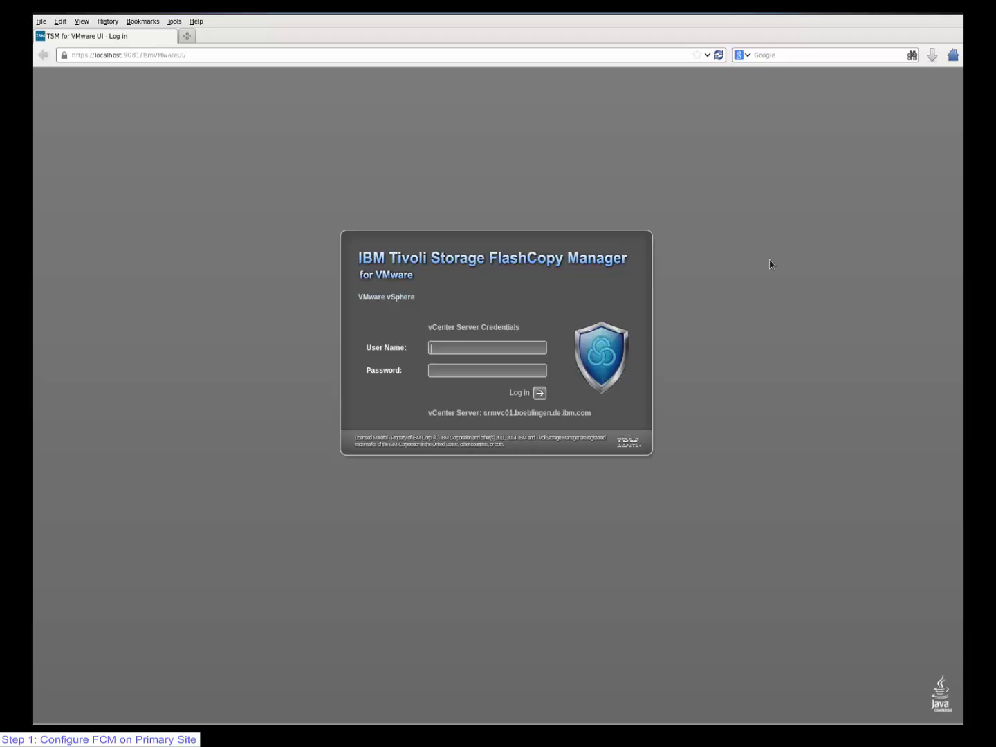
Step: Log in to vCenter as root with the account password
text(root)
key(Tab)
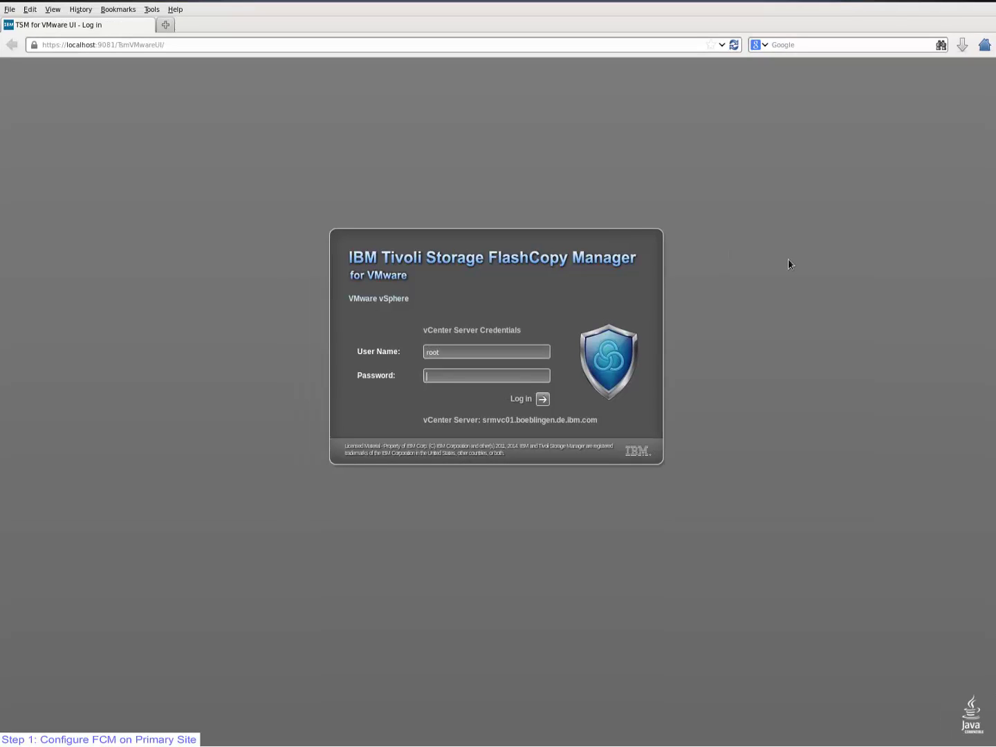
text(******)
click(546, 400)
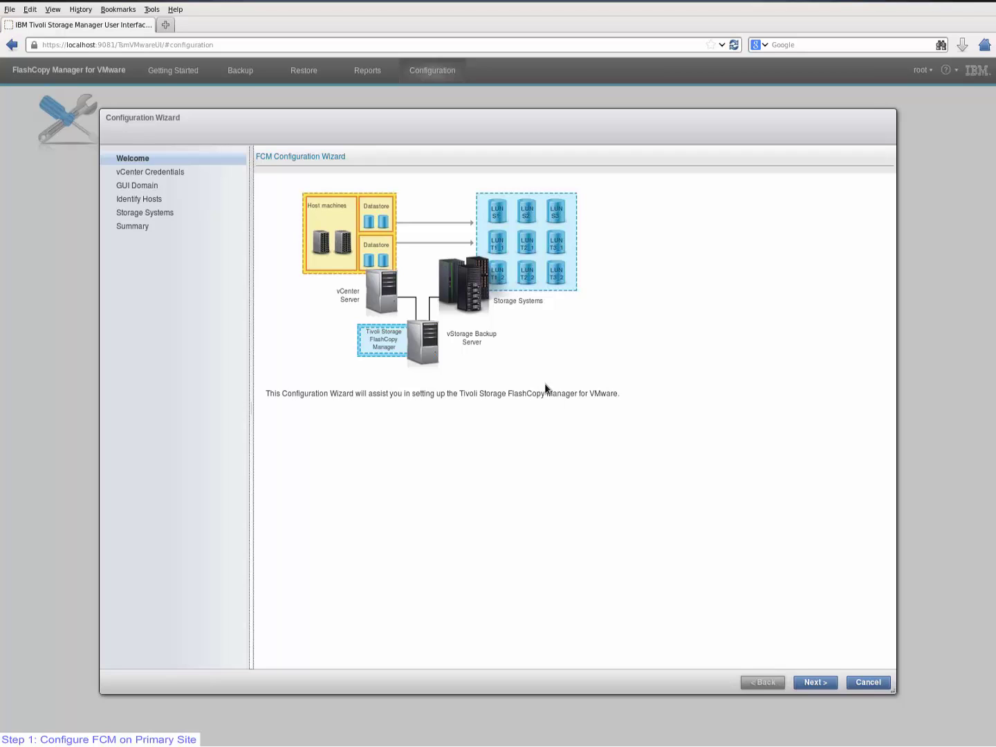
Step: Pass the welcome page and enter the vCenter password to reach GUI Domain with SRM_DC
click(816, 683)
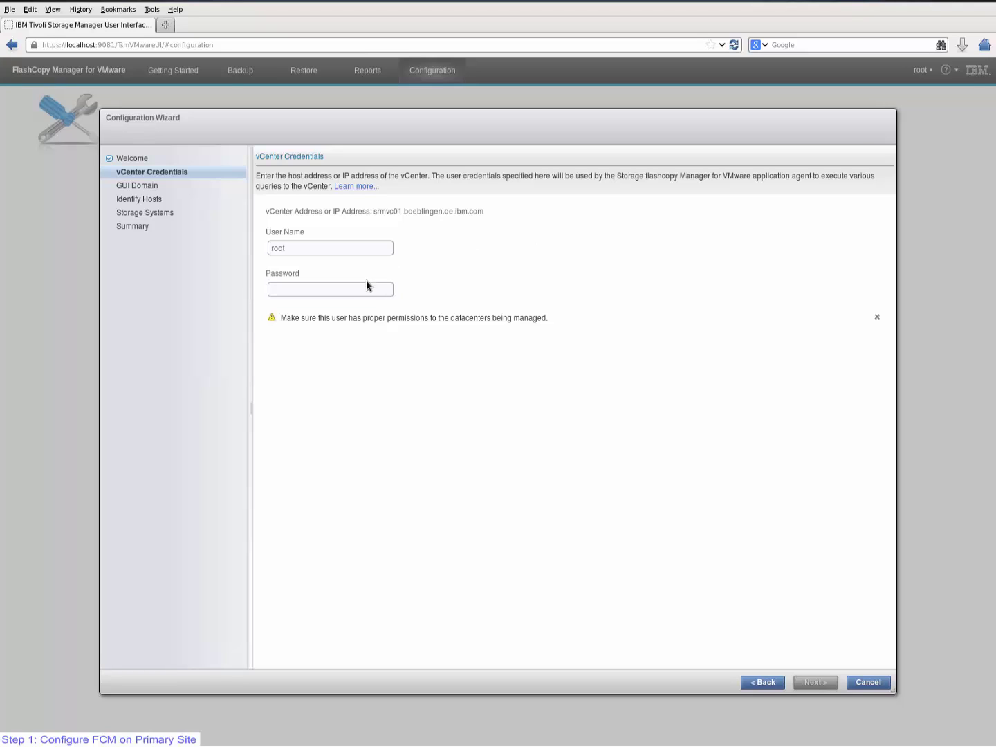
click(364, 290)
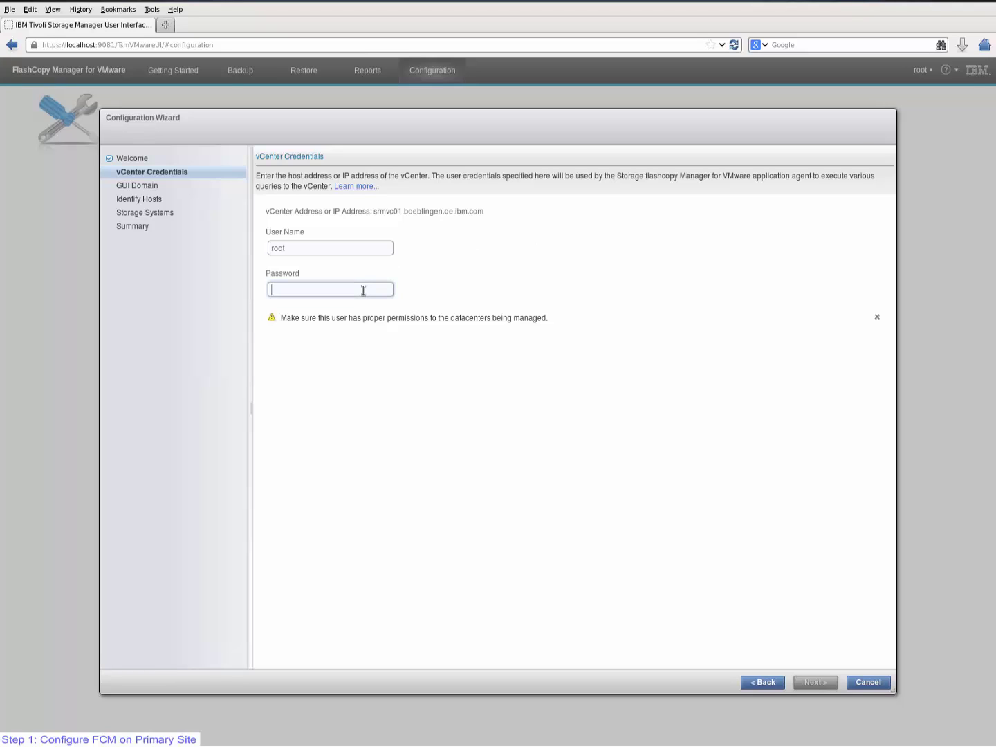
text(******)
click(816, 684)
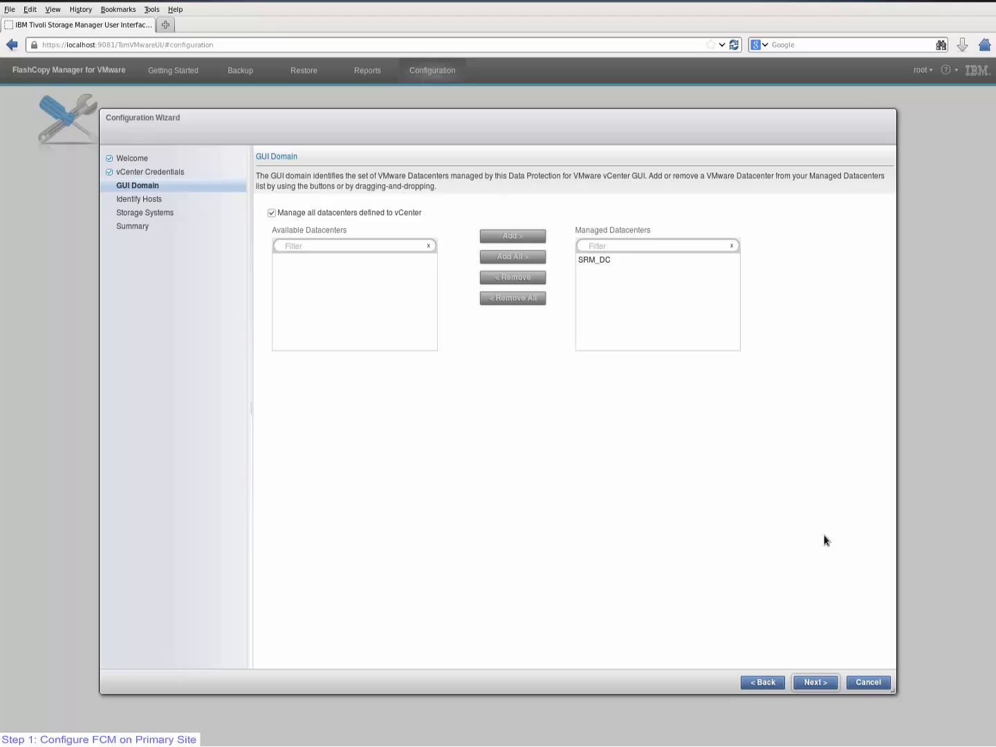
Step: Choose srmesx01.boeblingen.de.ibm.com as the auxiliary ESX host and continue to Storage Systems
click(816, 682)
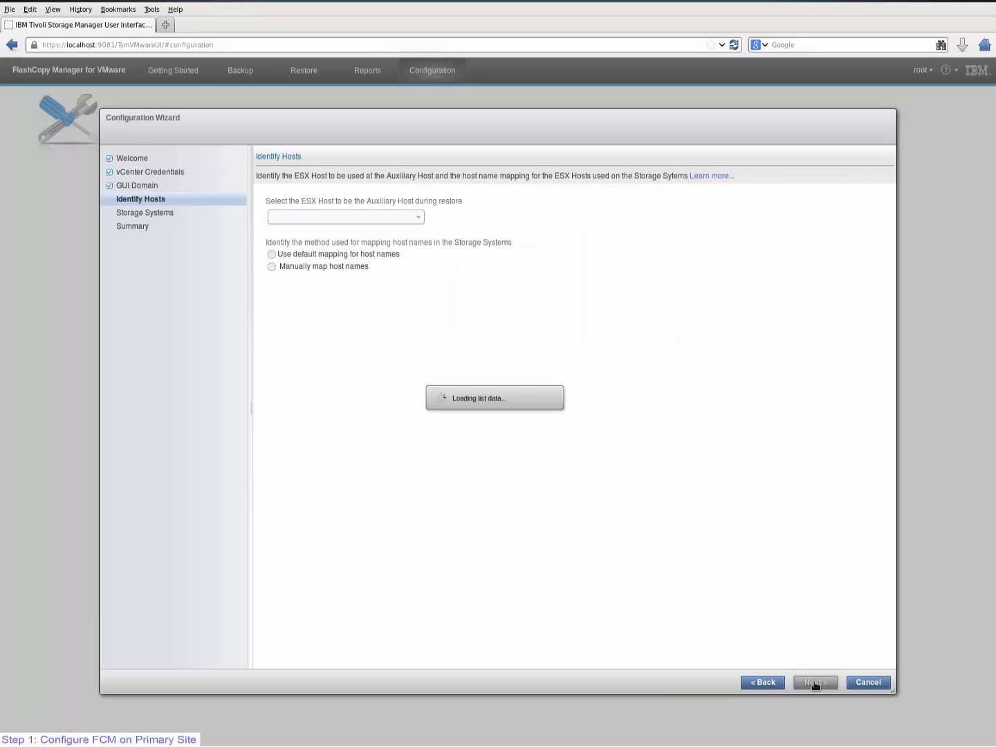
click(419, 219)
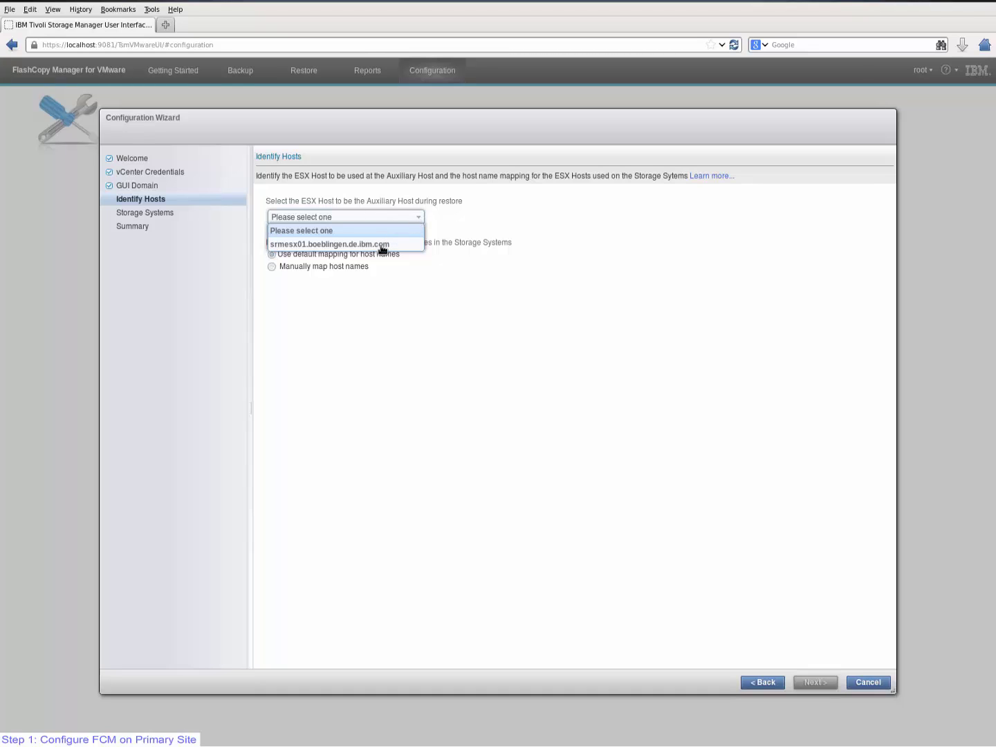
click(383, 245)
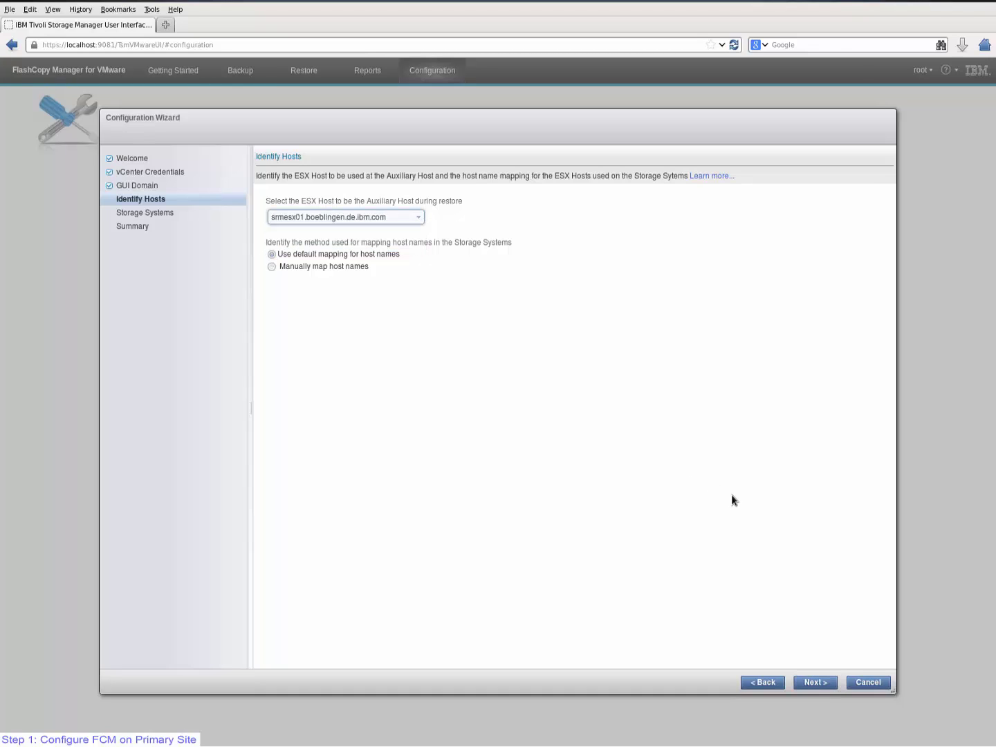
click(815, 683)
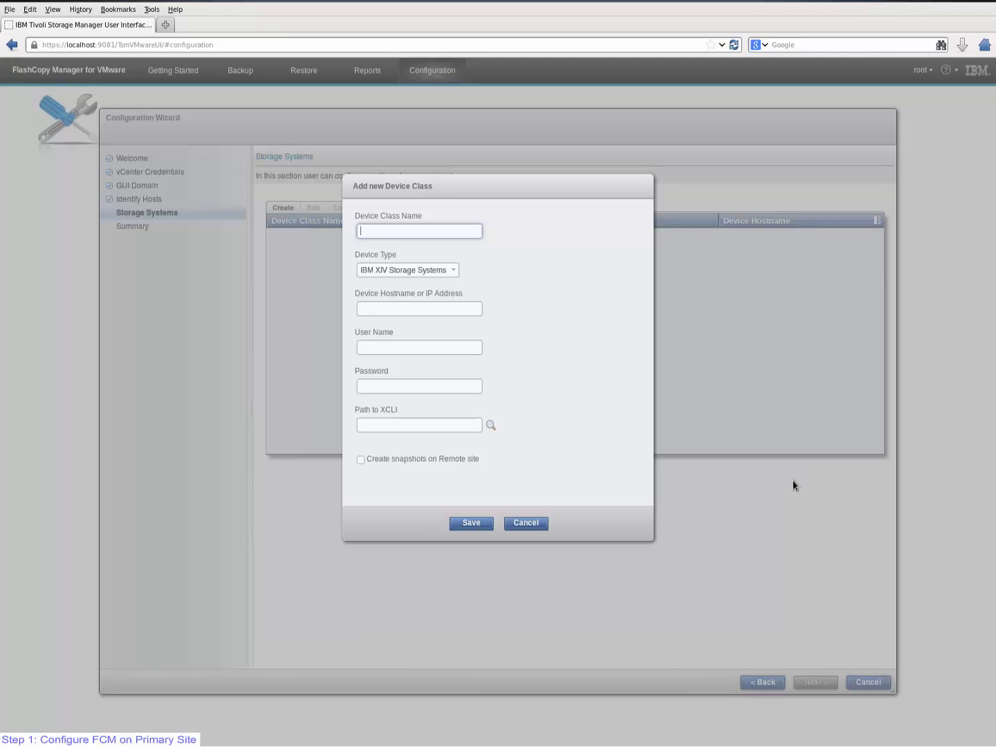
Step: Name the device class XIV for host xiv01.boeblingen.de.ibm.com with user admin and its password
text(XIV)
click(458, 310)
text(xiv)
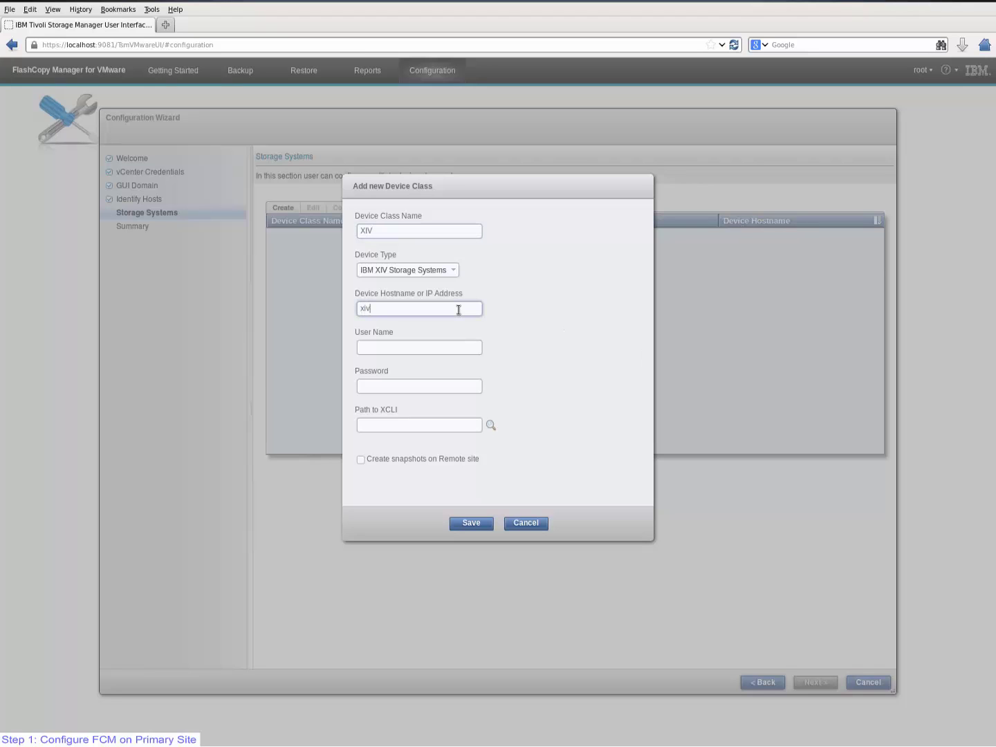
text(01.boeblingen.de.ibmco)
key(BackSpace)
key(BackSpace)
text(.com)
key(Tab)
text(admin)
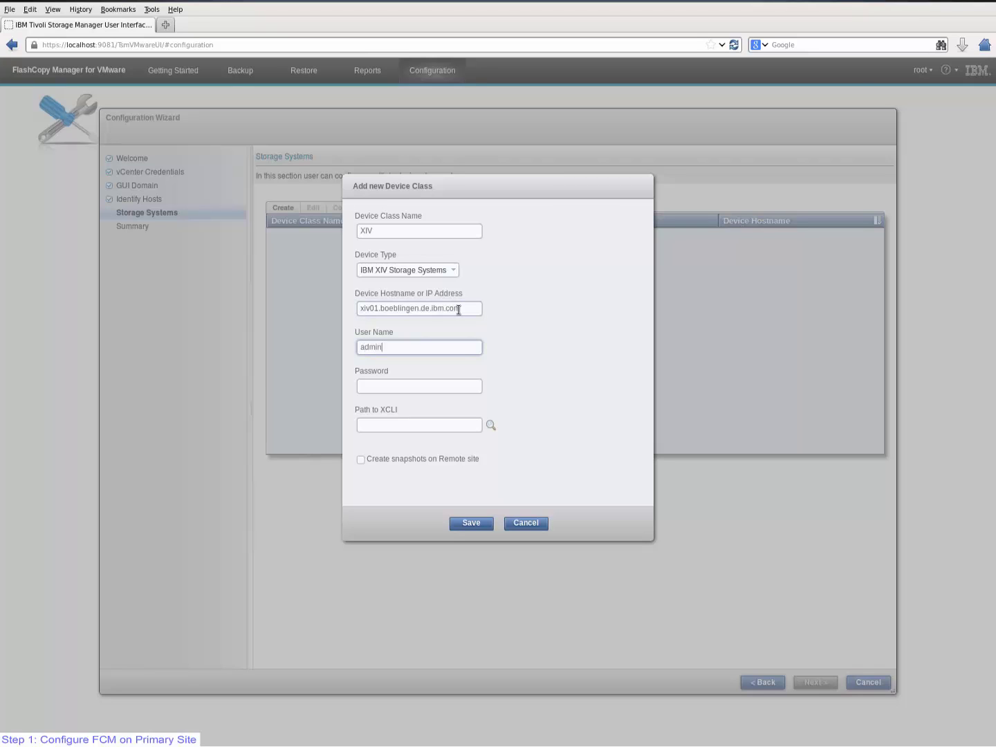
key(Tab)
text(**********)
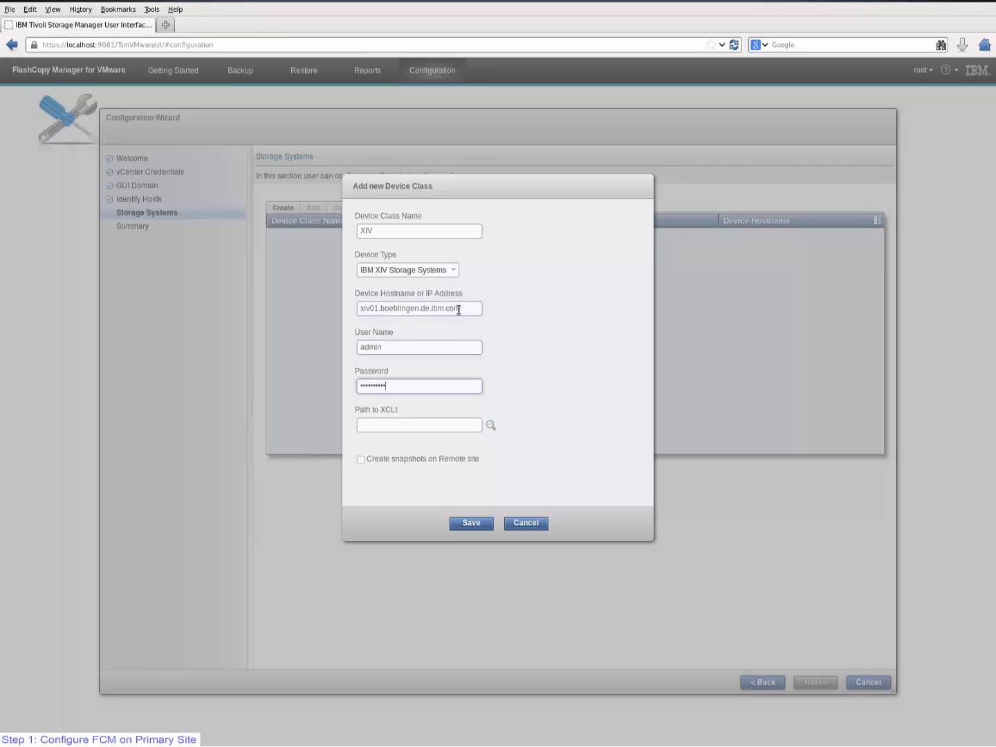
Step: Search /opt to set the XCLI path to /opt/XIVGUI
key(Tab)
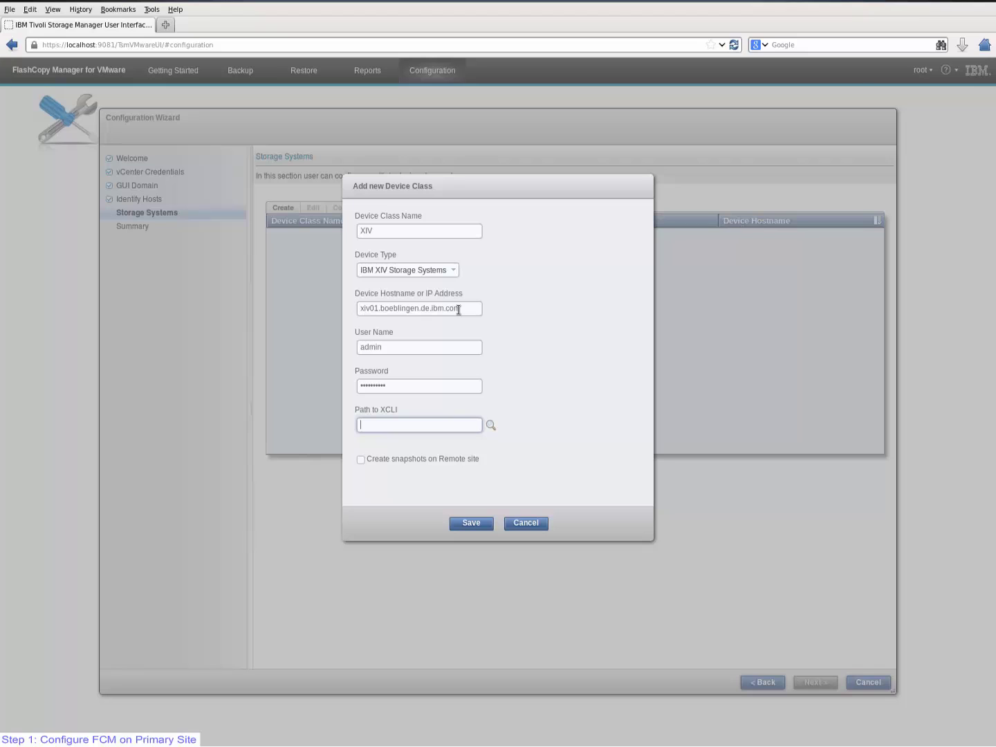
click(490, 427)
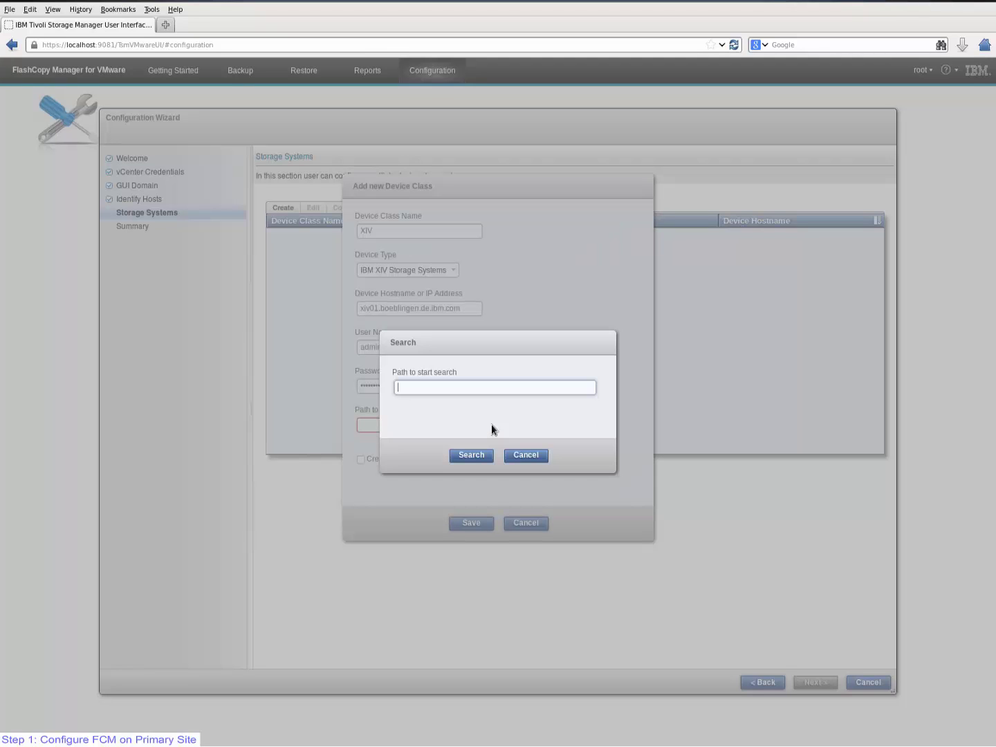
text(/opt)
click(472, 456)
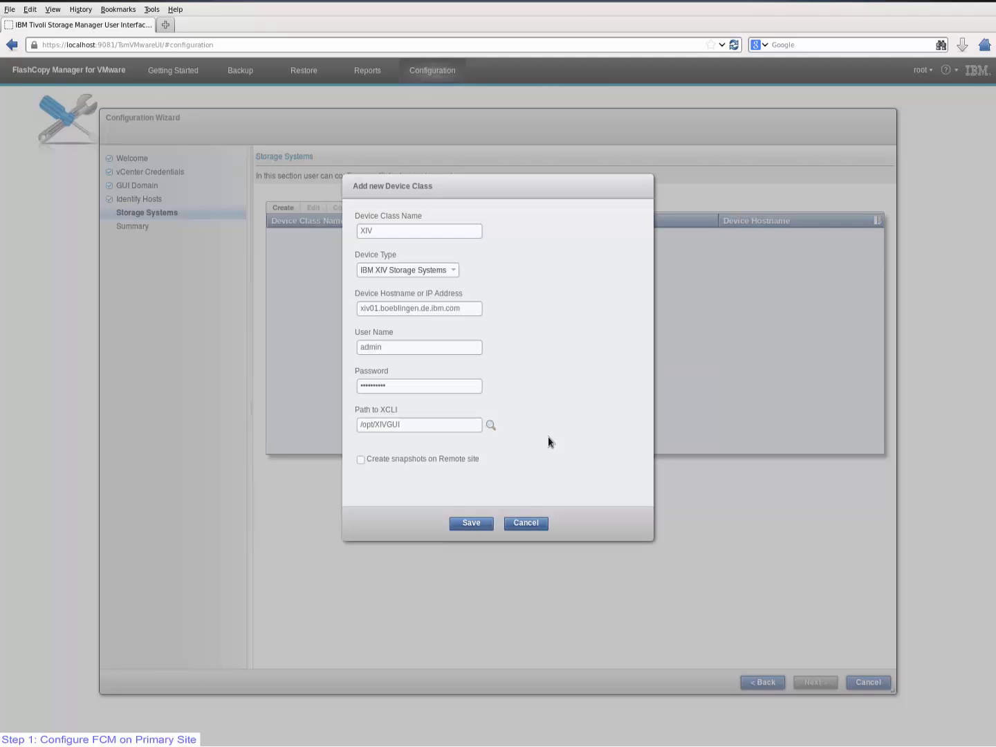
Step: Enable remote-site snapshots to xiv02.boeblingen.de.ibm.com with user admin and password, then save
click(361, 459)
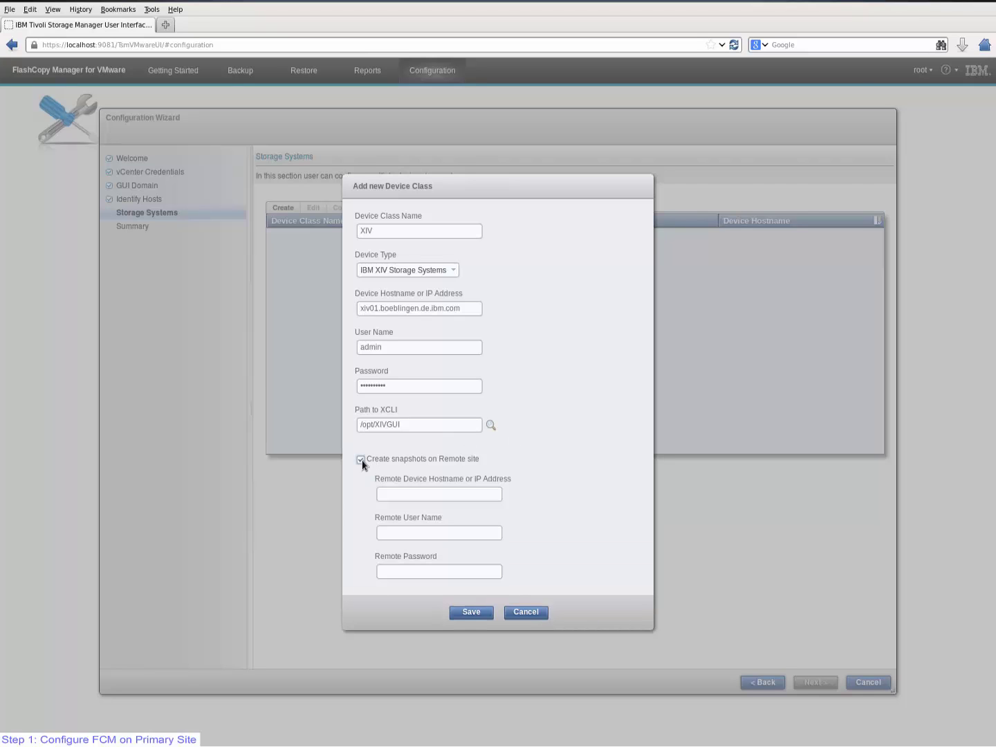
click(445, 496)
text(xiv02.boeblingen.de.ibm.com)
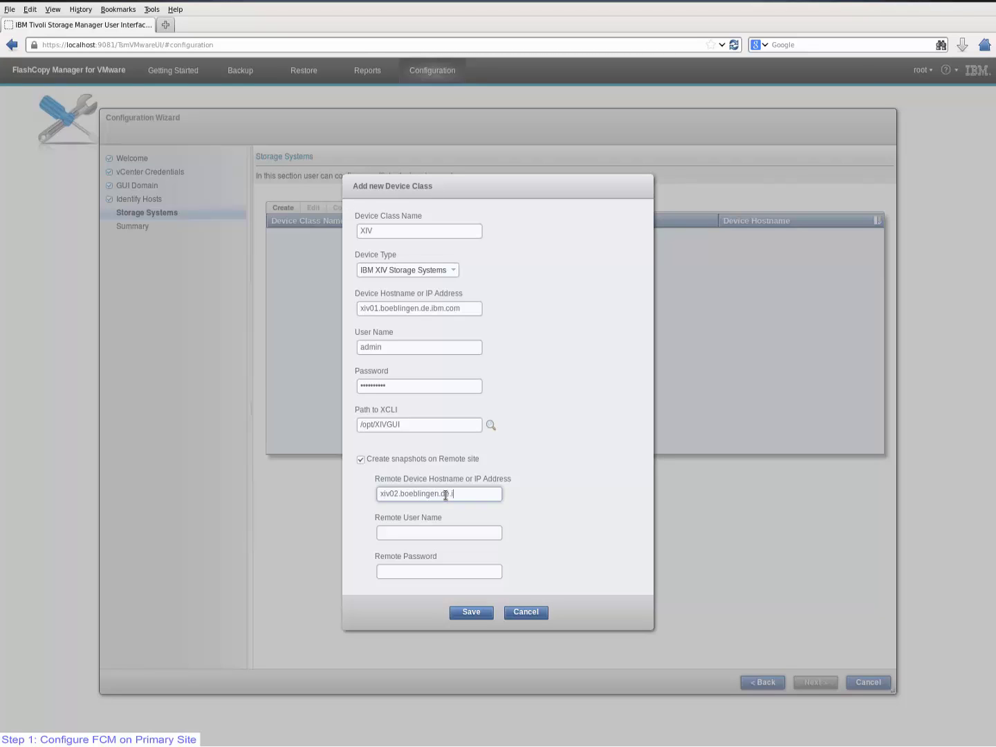
key(Tab)
text(admin)
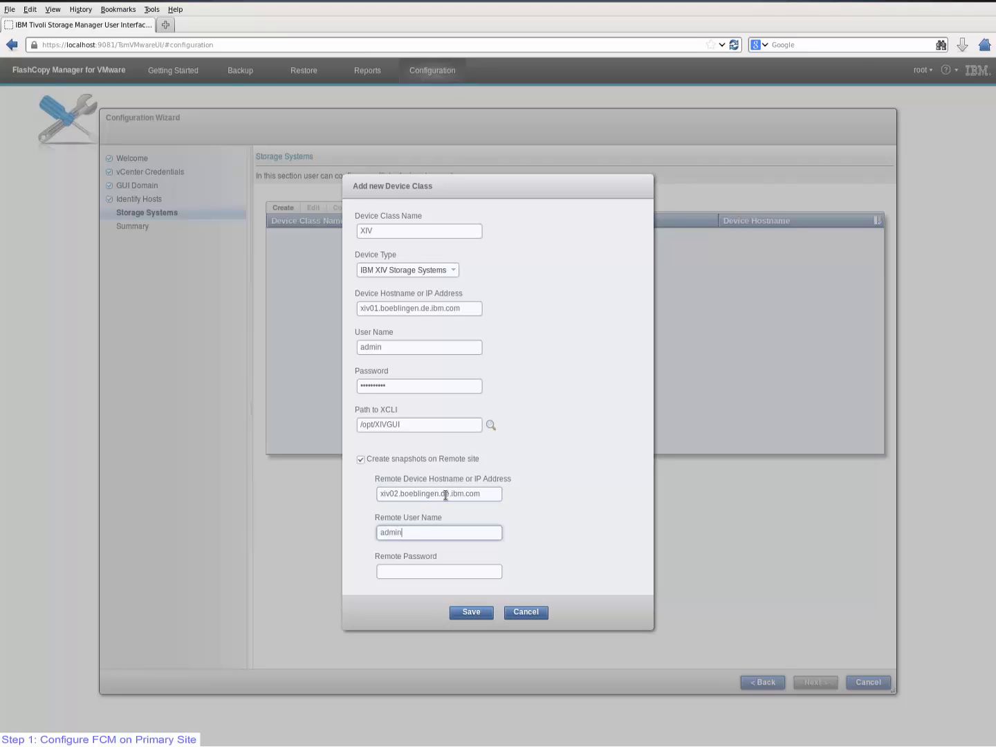
key(Tab)
text(••••••••••)
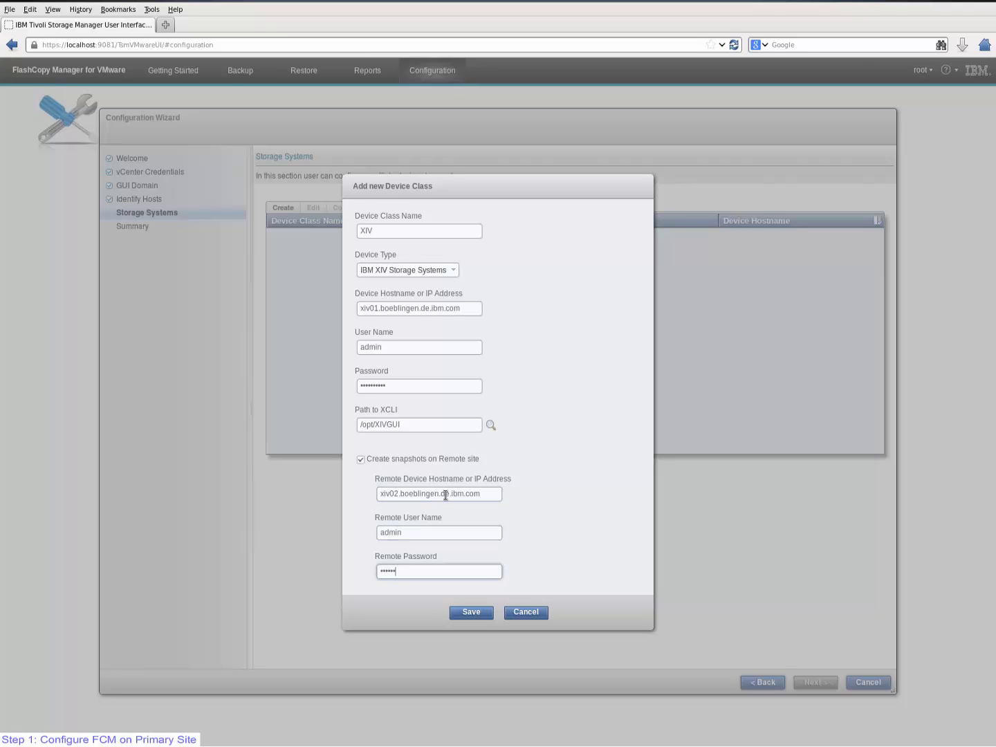
click(476, 612)
key(Return)
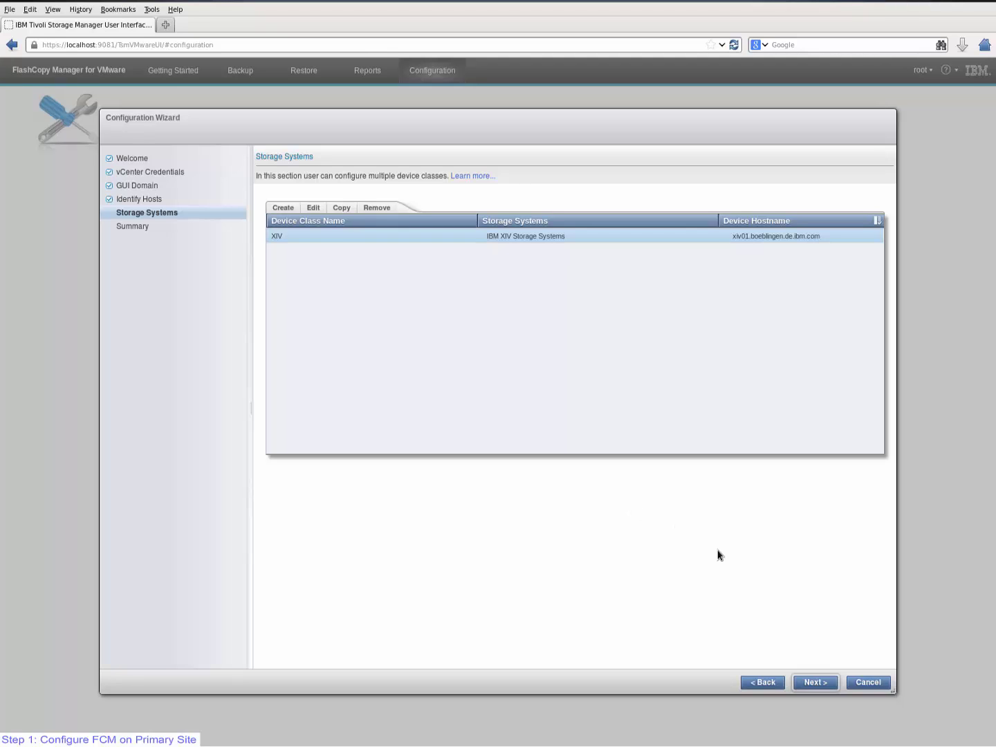
Step: Finish the wizard from the Summary page and dismiss the Wizard Tasks results
click(817, 683)
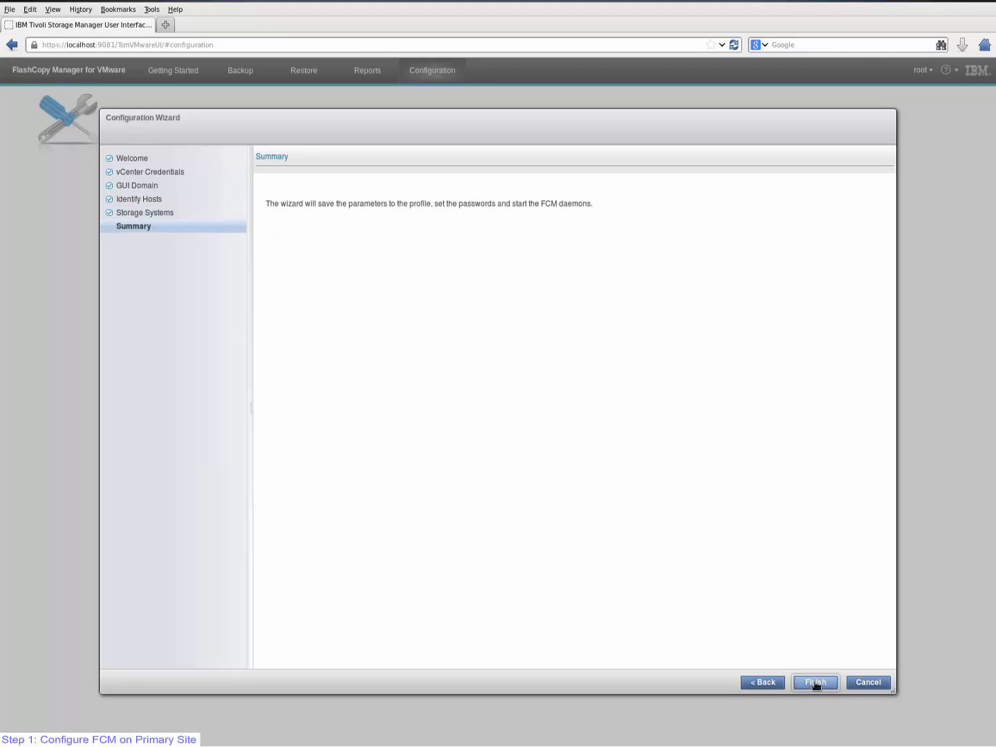
click(817, 683)
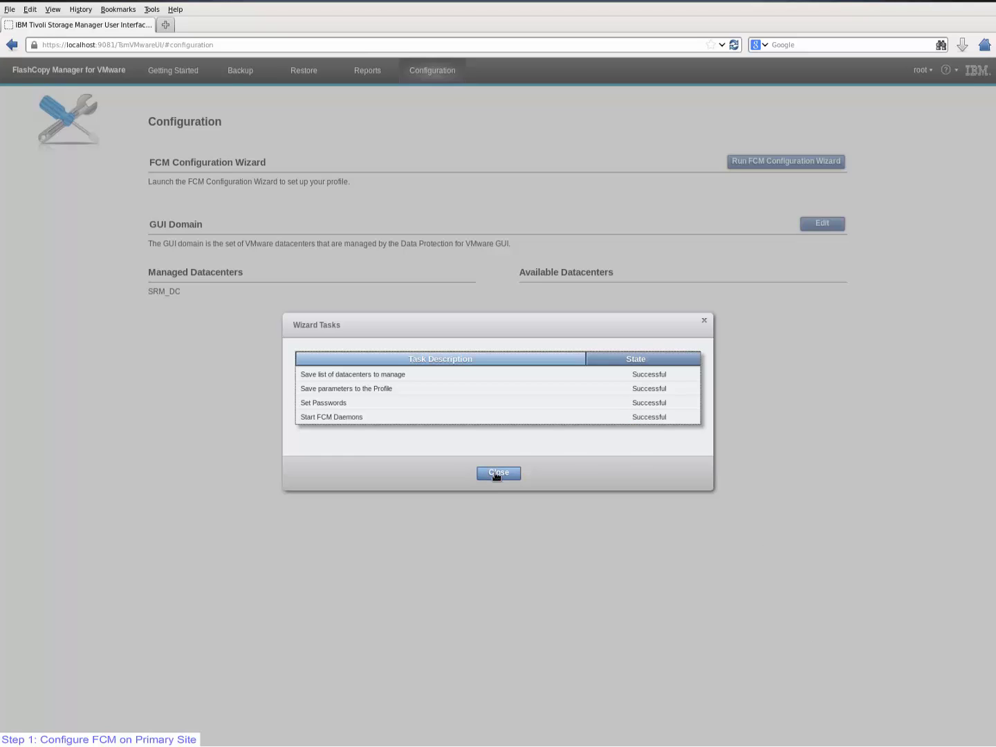
click(498, 473)
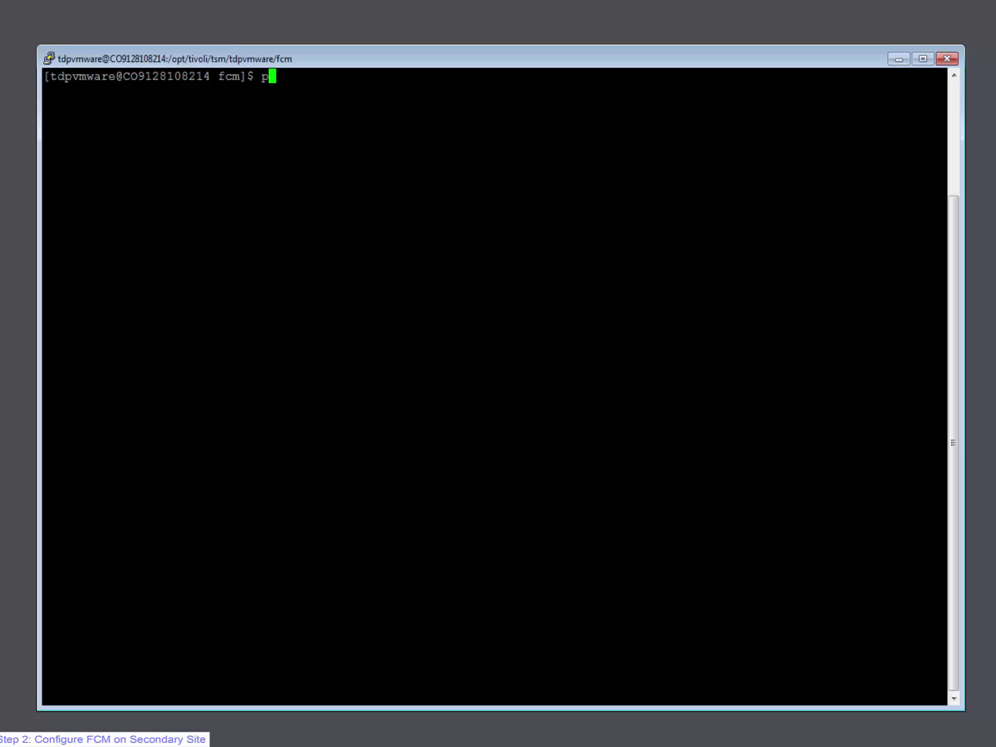
Step: Copy the profile via scp to the config folder on 9.128.108.231, supplying the password
text(pwd)
key(Return)
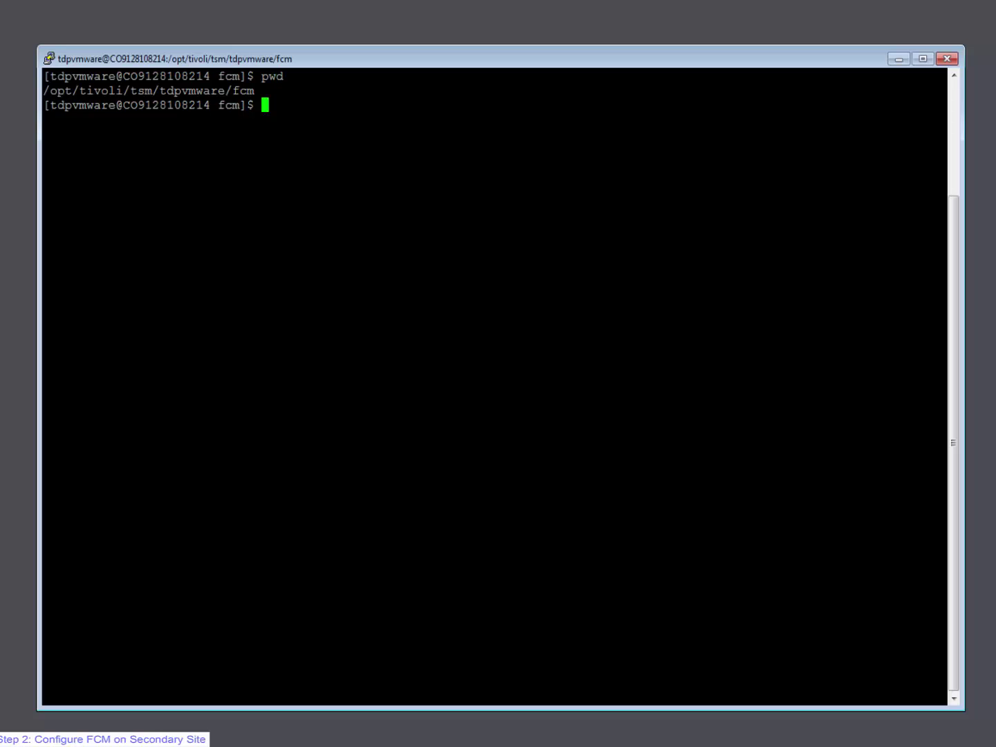
key(Up)
key(Up)
key(Up)
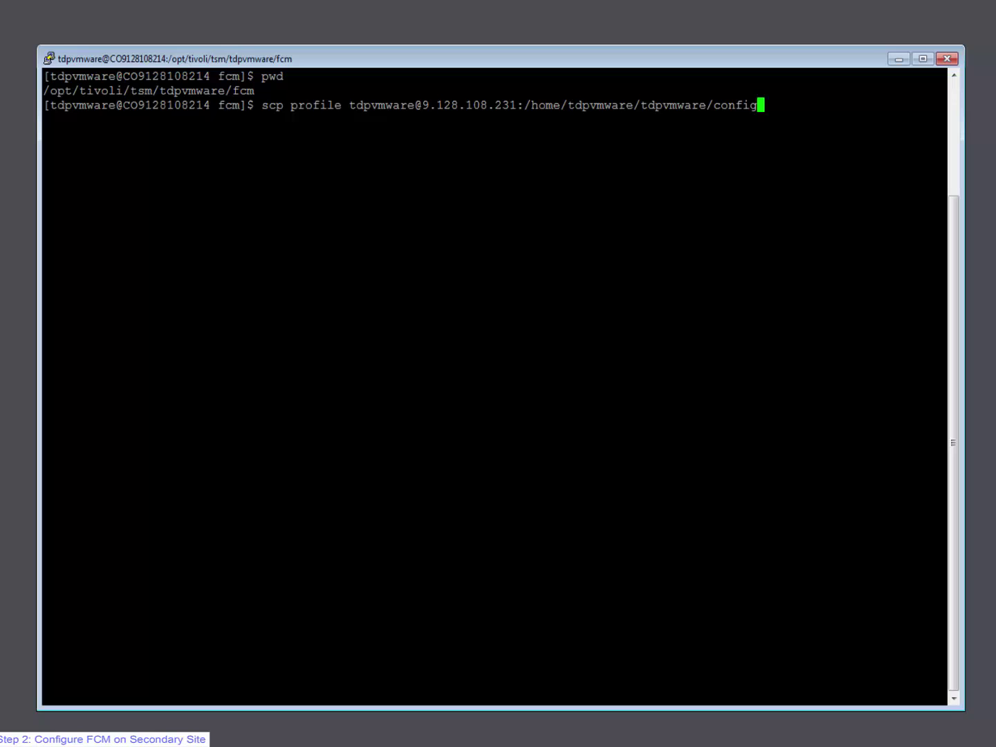
key(Return)
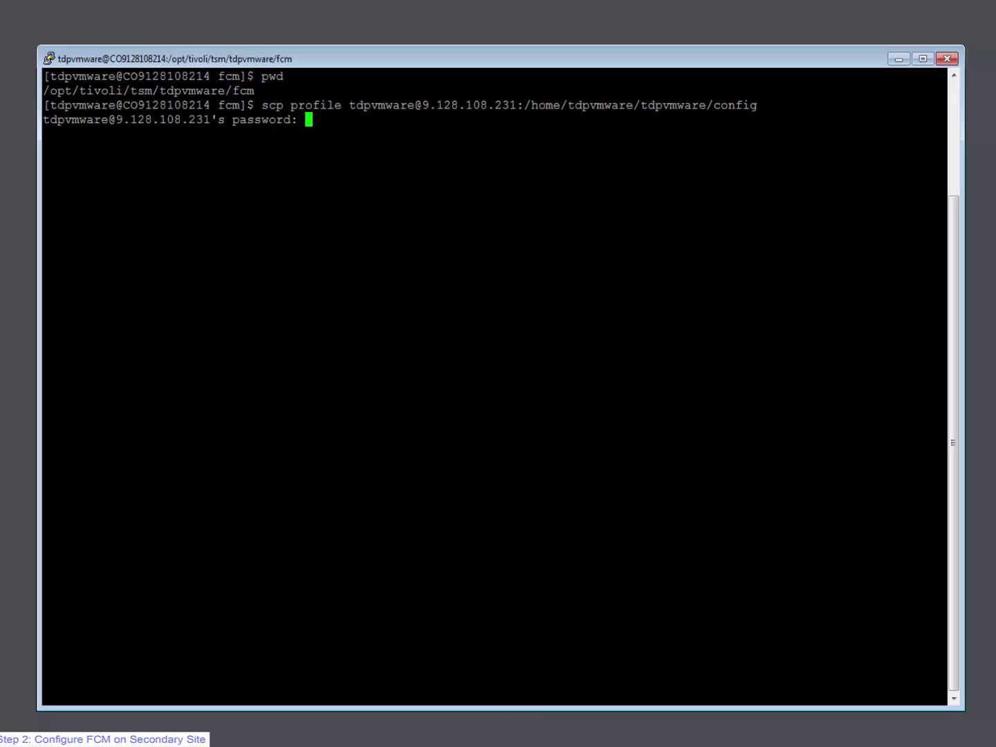
key(Return)
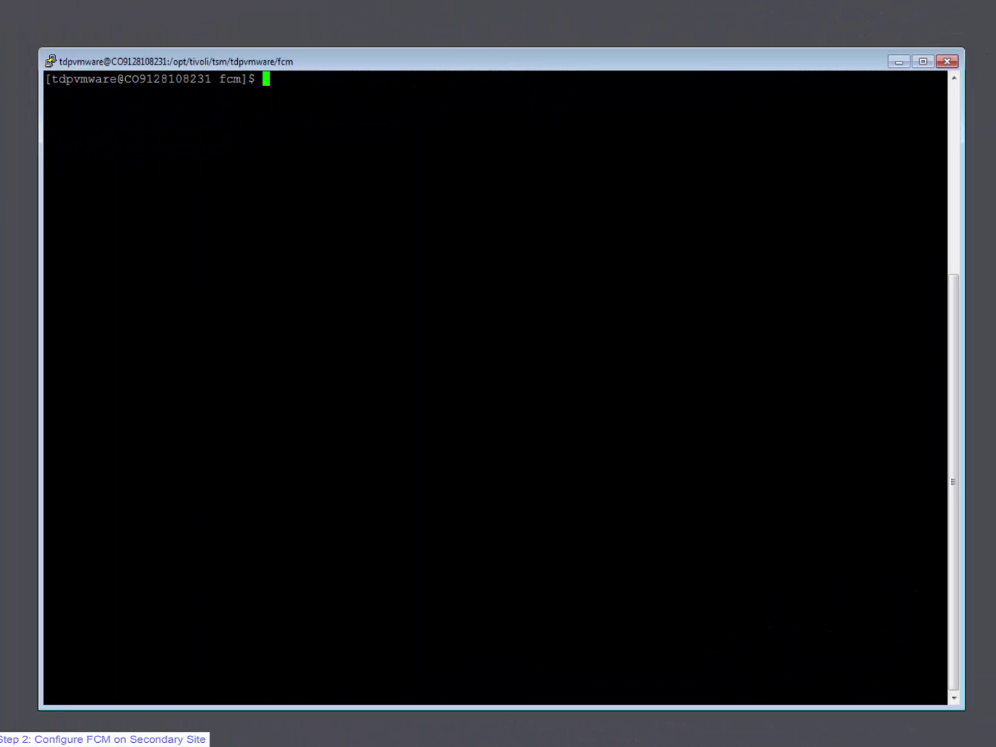
Step: Run ./setup.sh with default directories and ACSD host CO91281082 on port 57777
text(pwd)
key(Return)
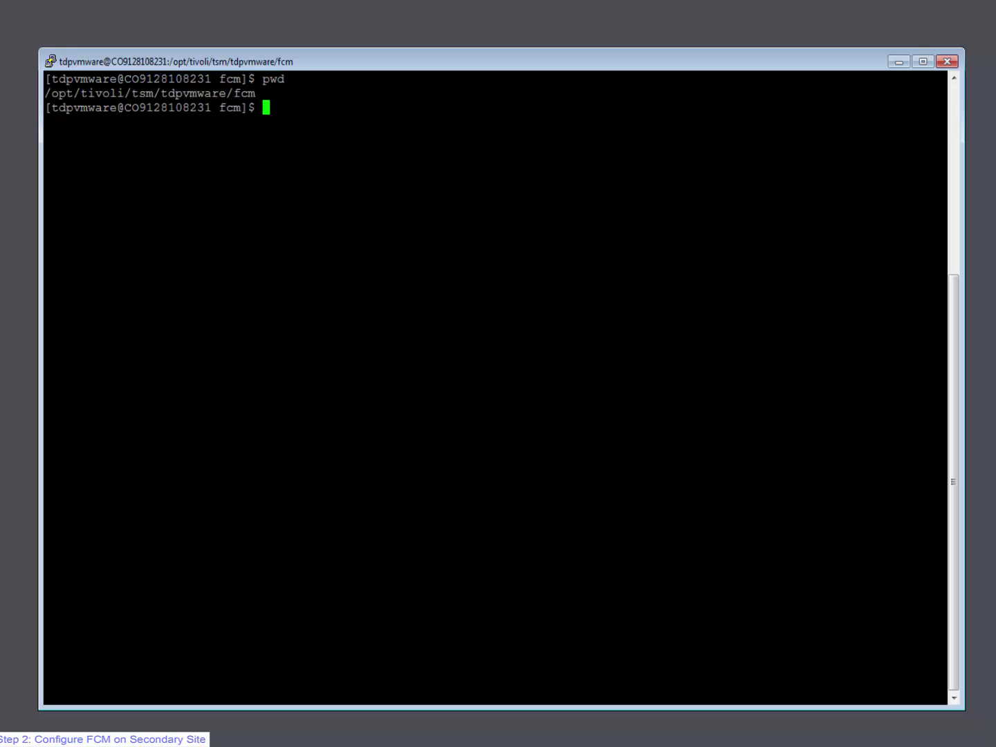
text(./setup)
key(Tab)
key(Return)
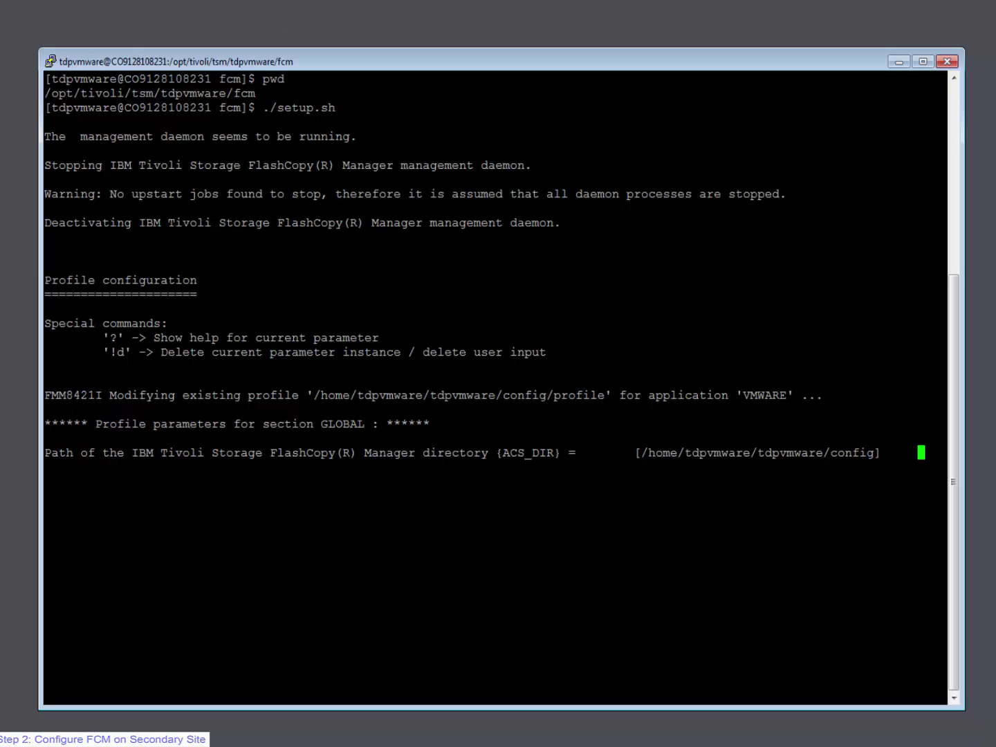
key(Return)
text(C)
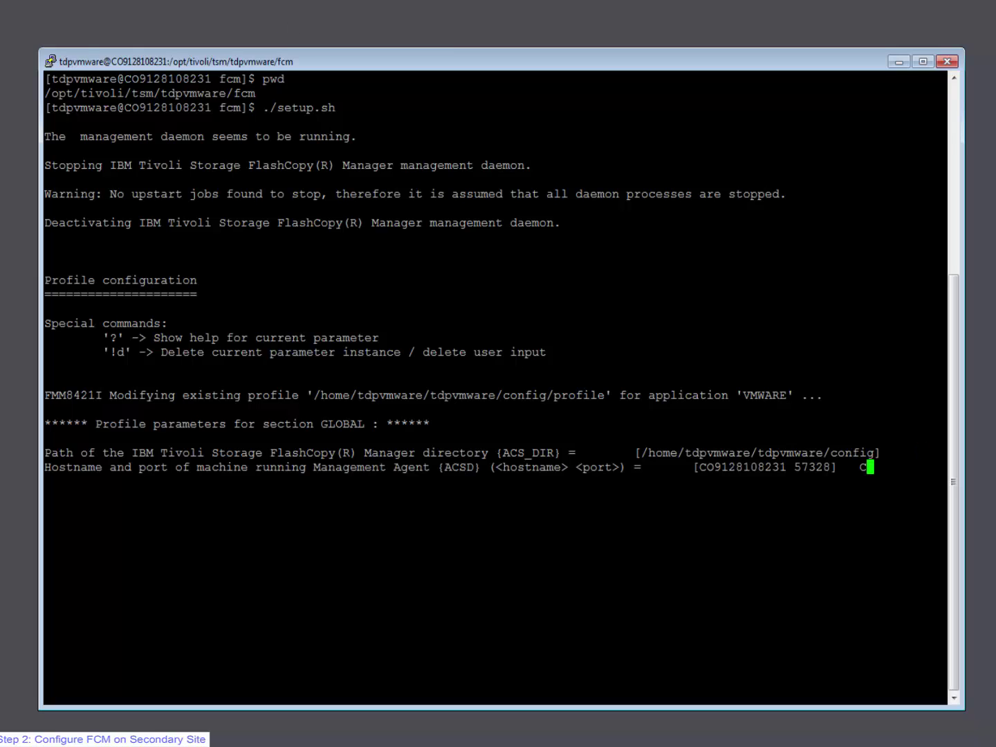
text(O9128108231)
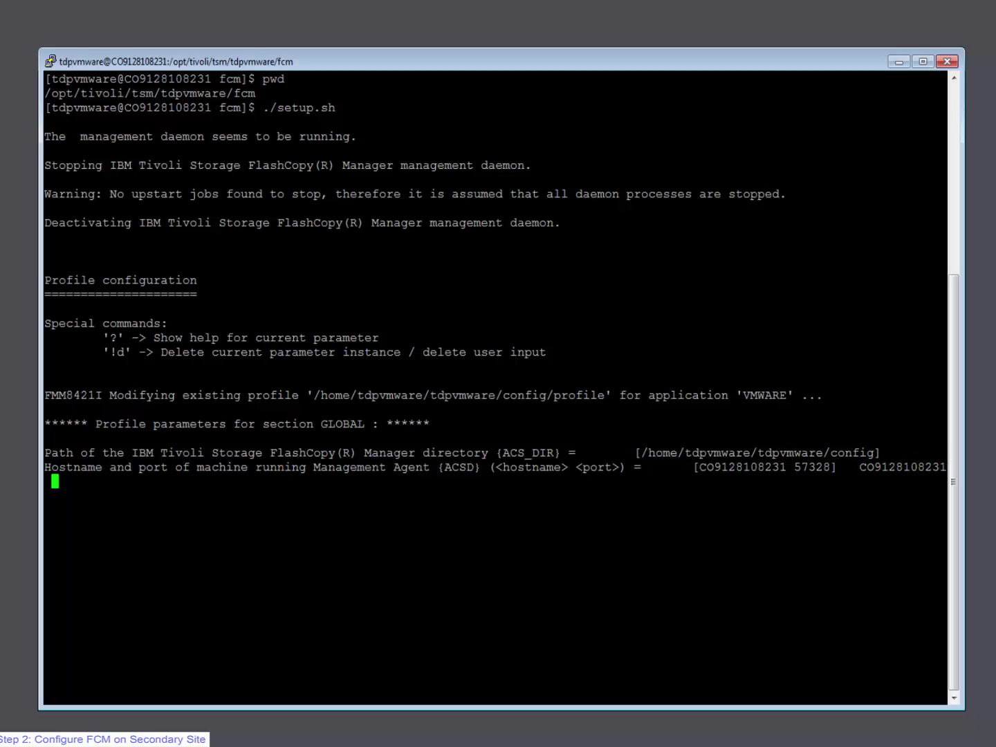
text(57777)
key(Return)
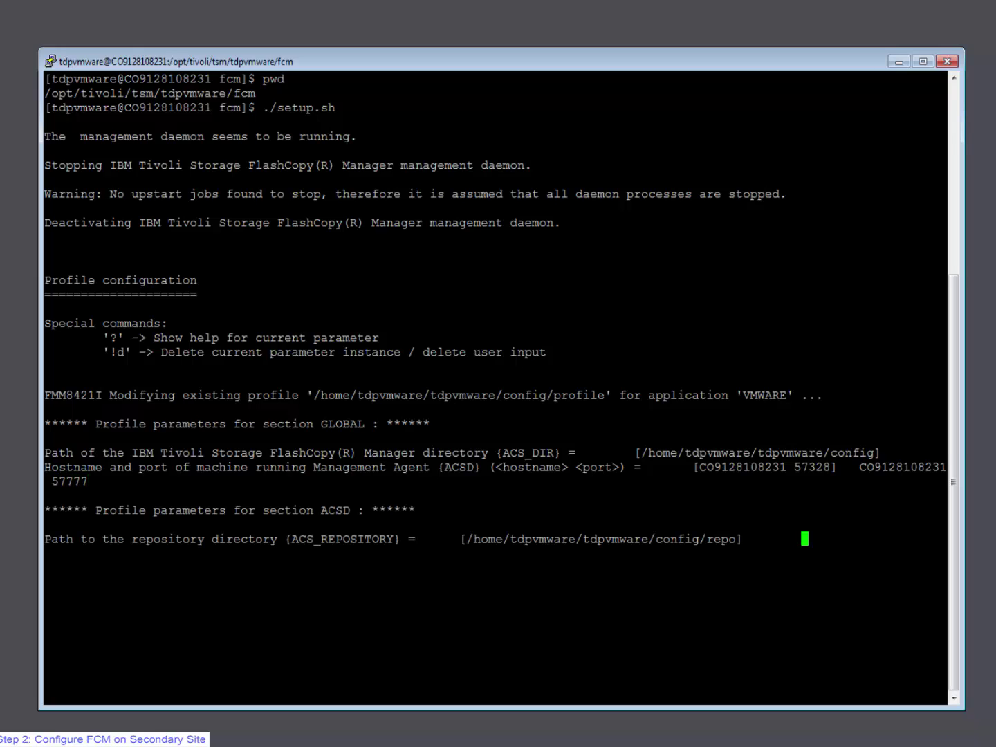
key(Return)
Step: Set vCenter srmvc02 and ESX host srmesx02, keep XIV defaults, and save the profile
text(srmv)
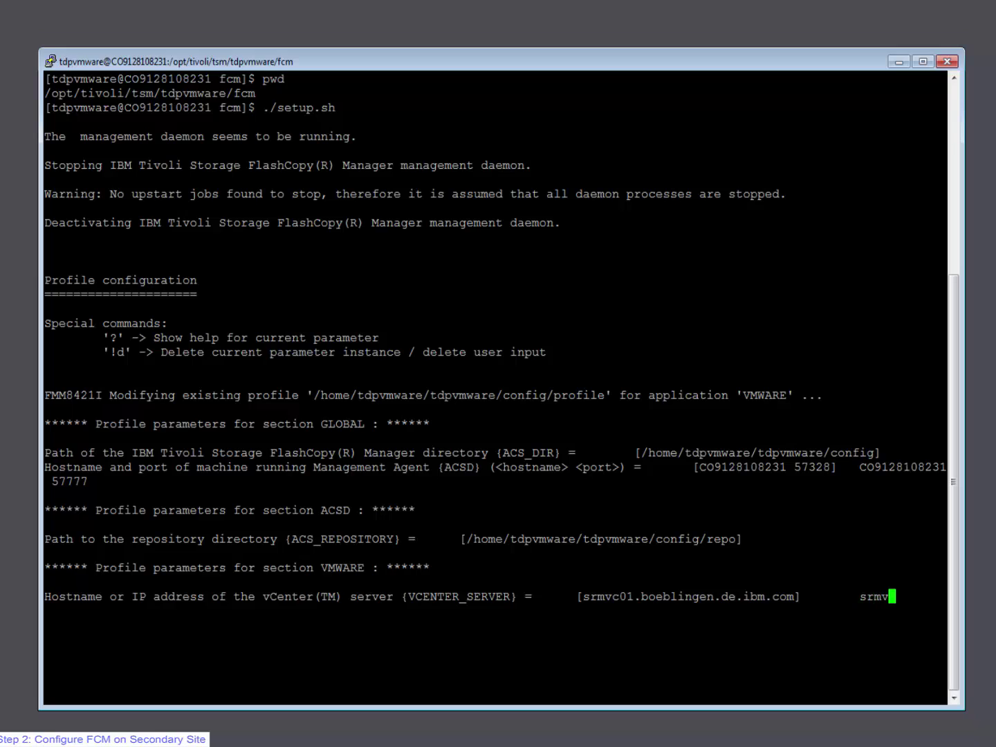
text(c02.boebling)
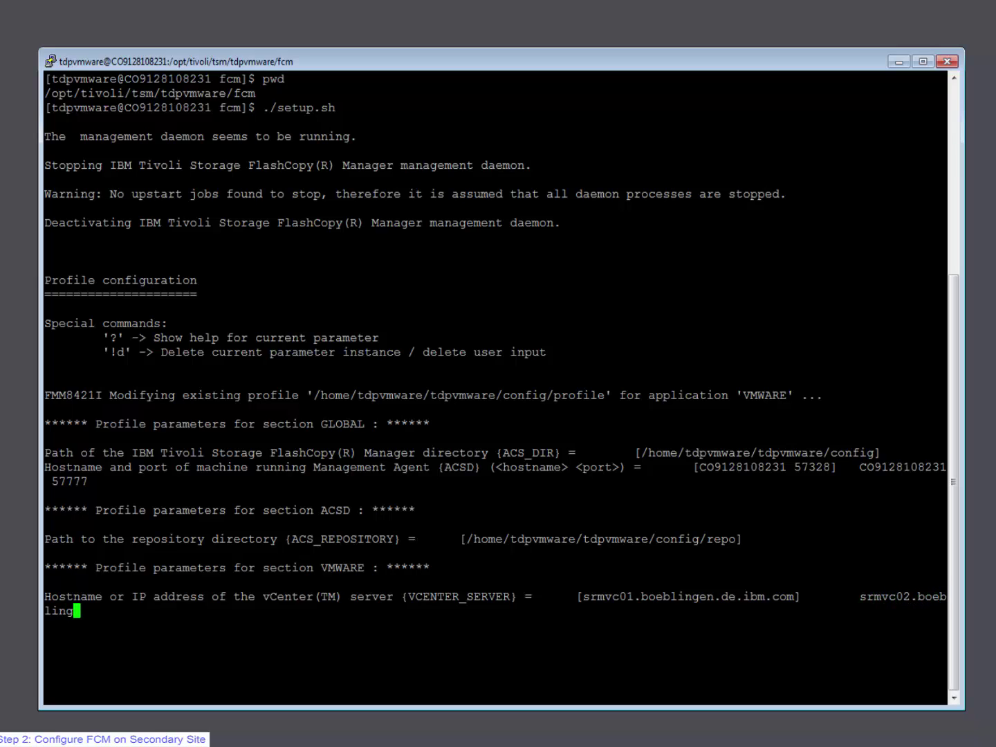
text(en.de.ibm.com)
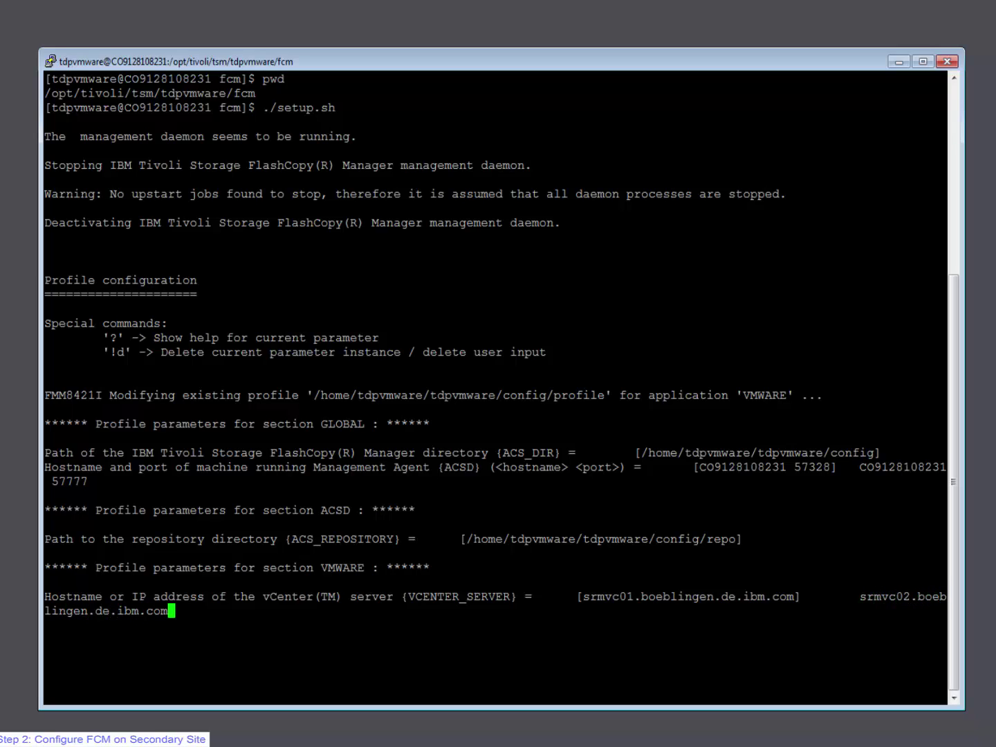
key(Return)
text(srmesx)
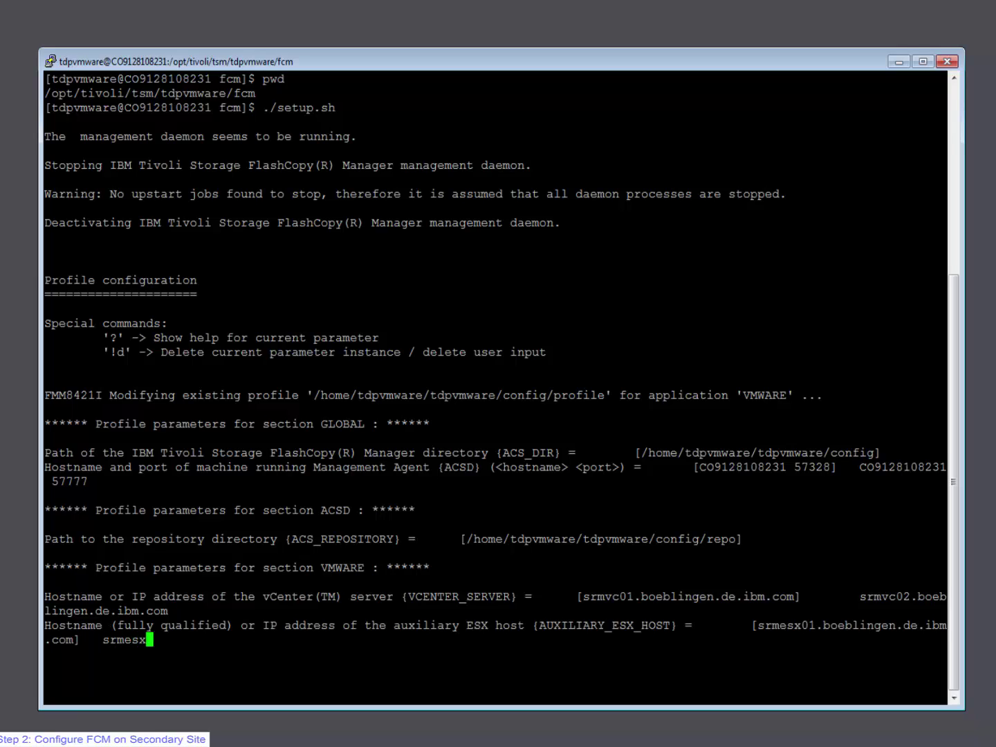
text(02.boeblingen.de.ibm.com)
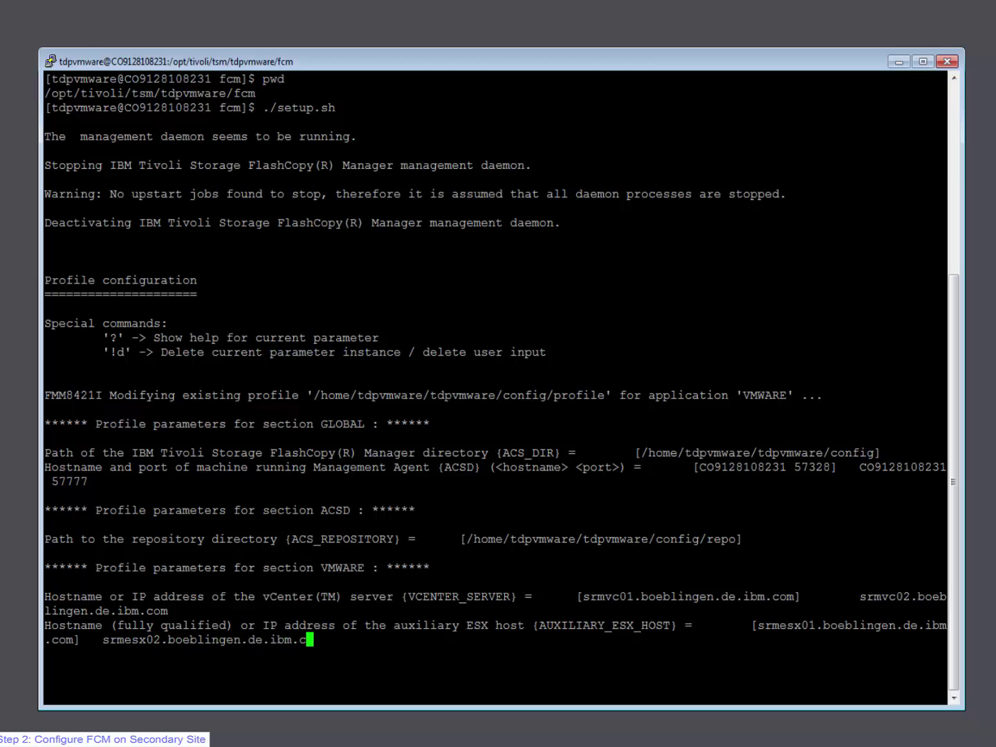
key(Return)
key(Return)
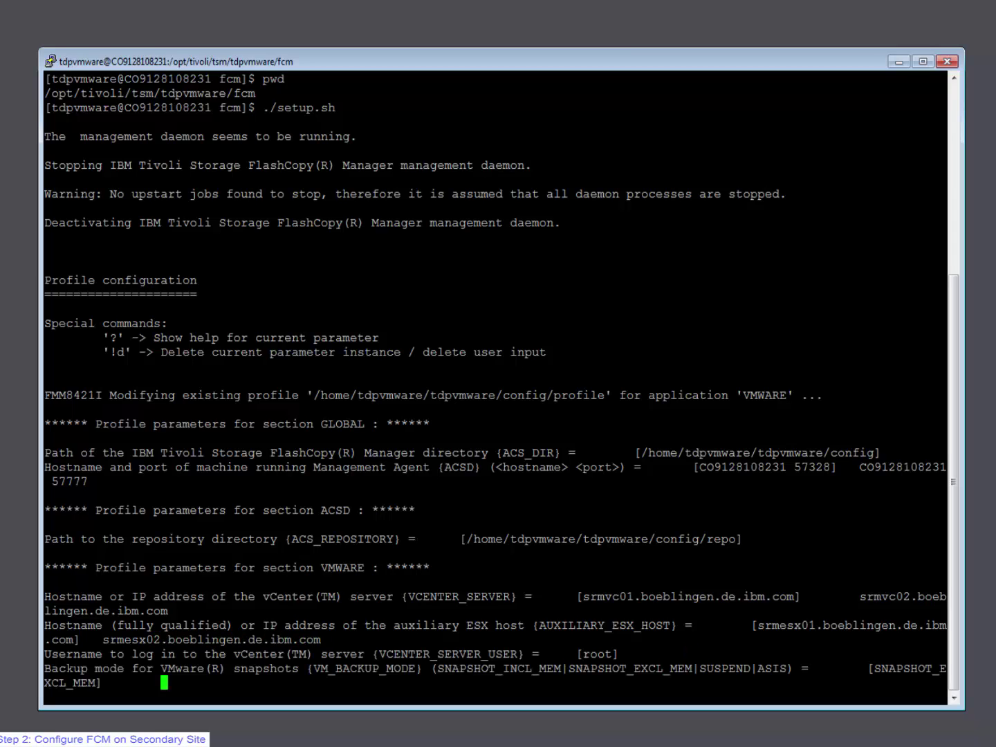
key(Return)
key(Return)
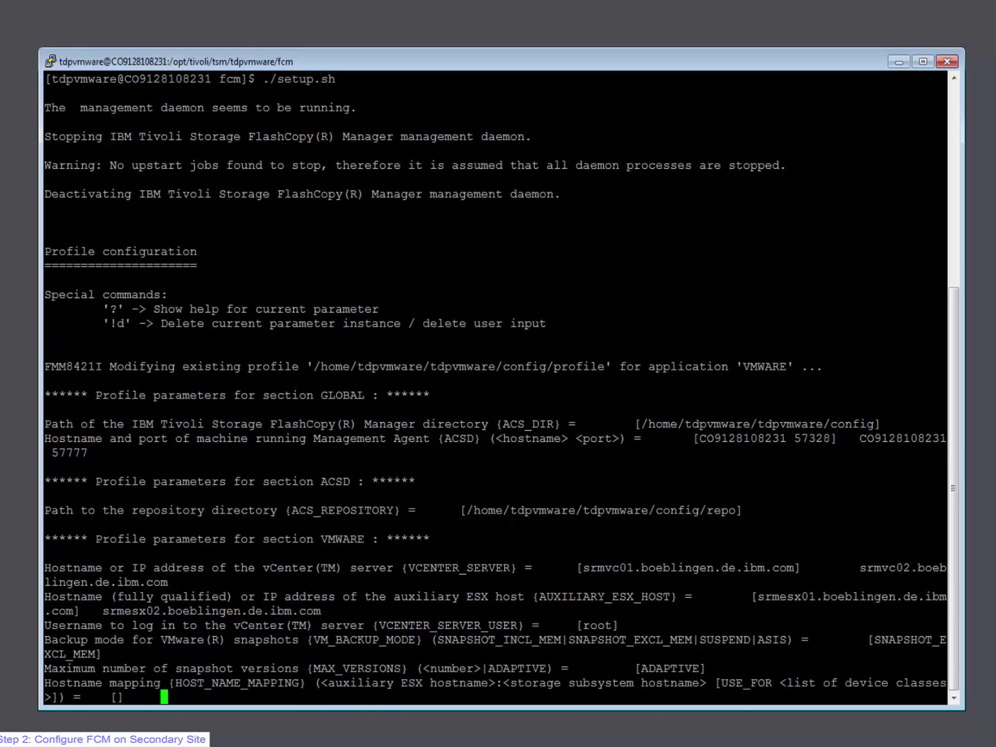
key(Return)
key(Return)
key(Return)
key(Return)
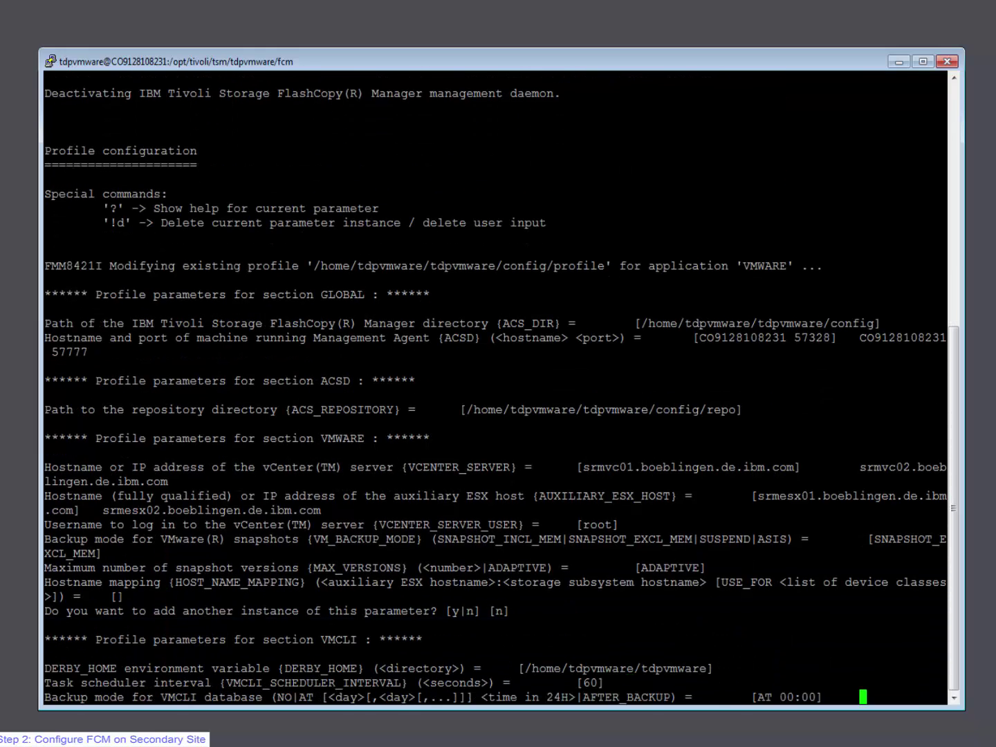
key(Return)
key(Return)
key(Return)
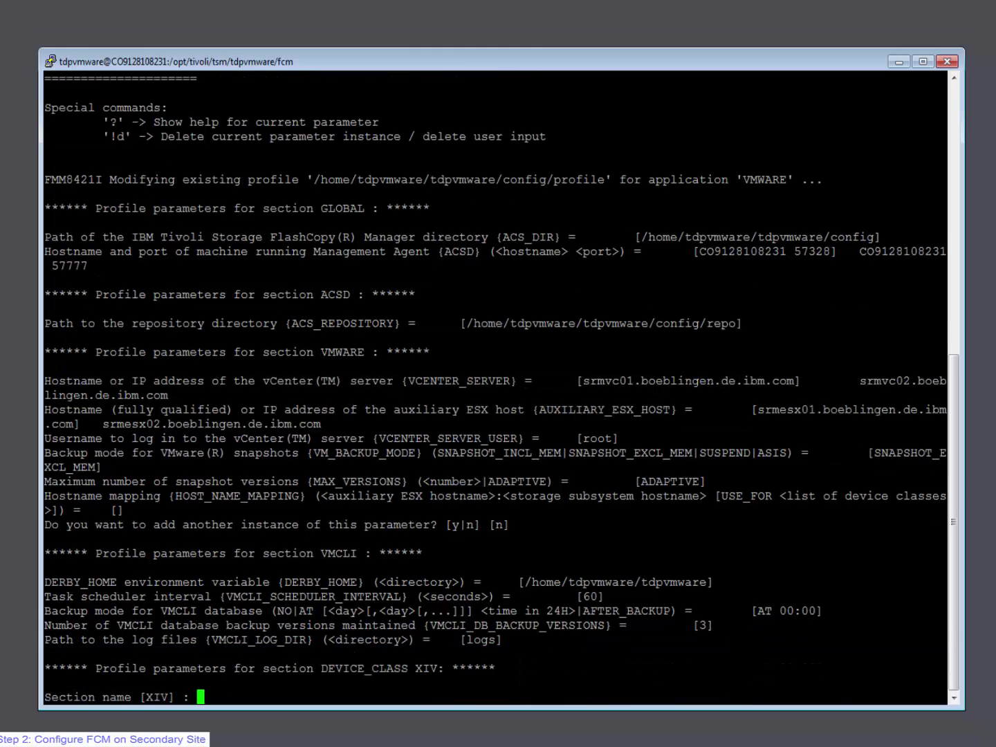
key(Return)
key(Return)
key(Return)
key(Return)
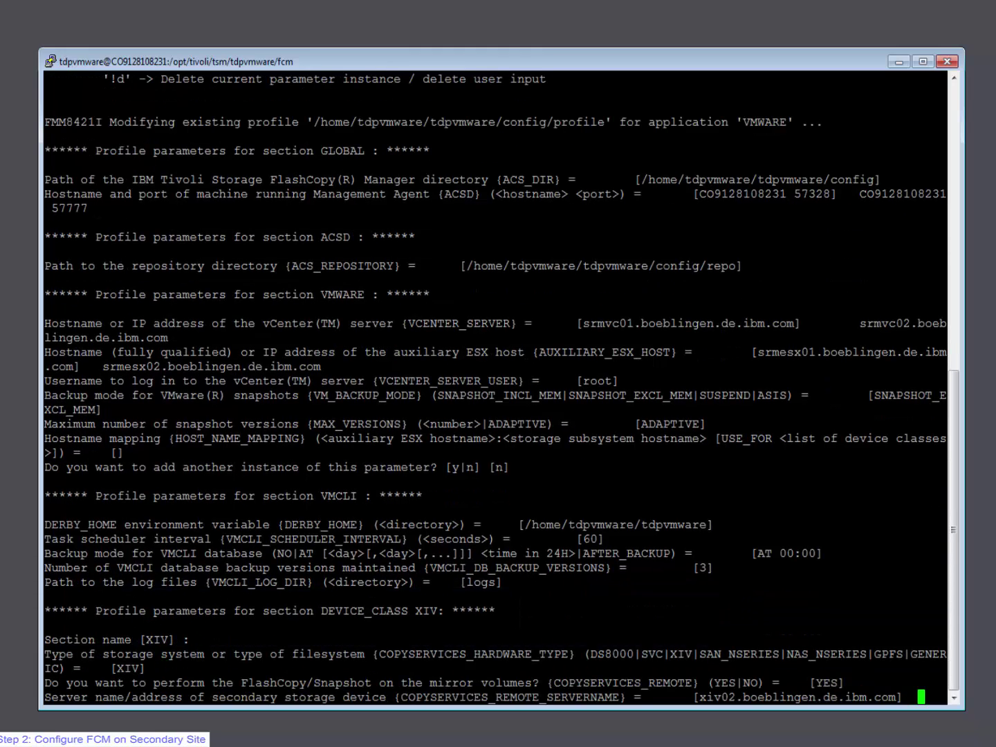
key(Return)
key(Return)
key(Return)
key(Return)
key(Return)
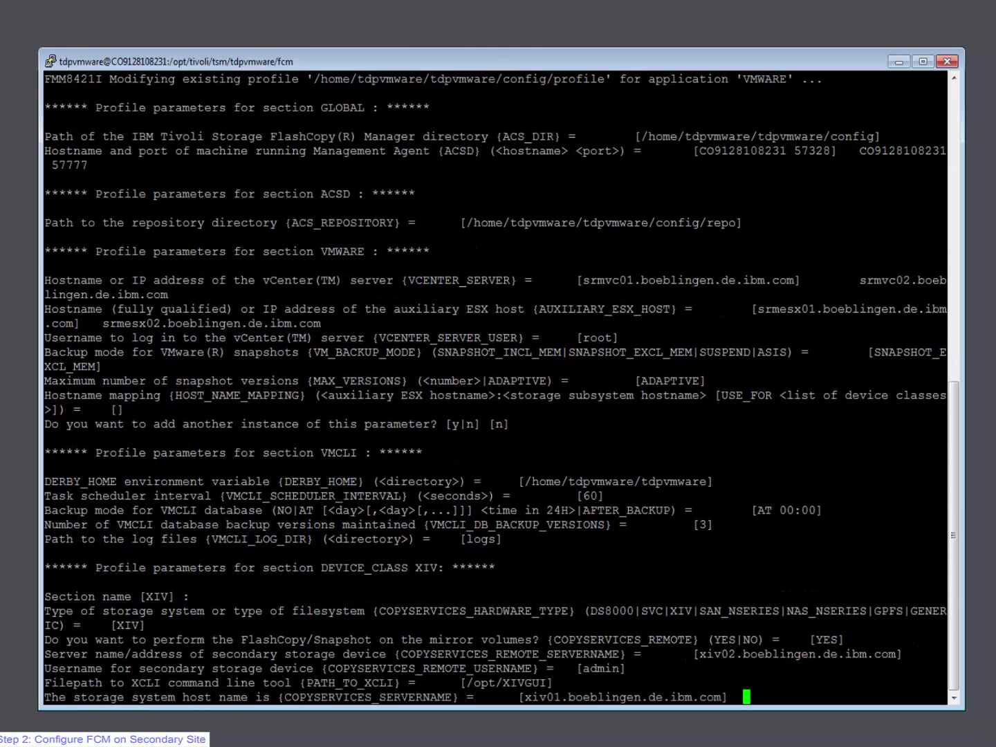
key(Return)
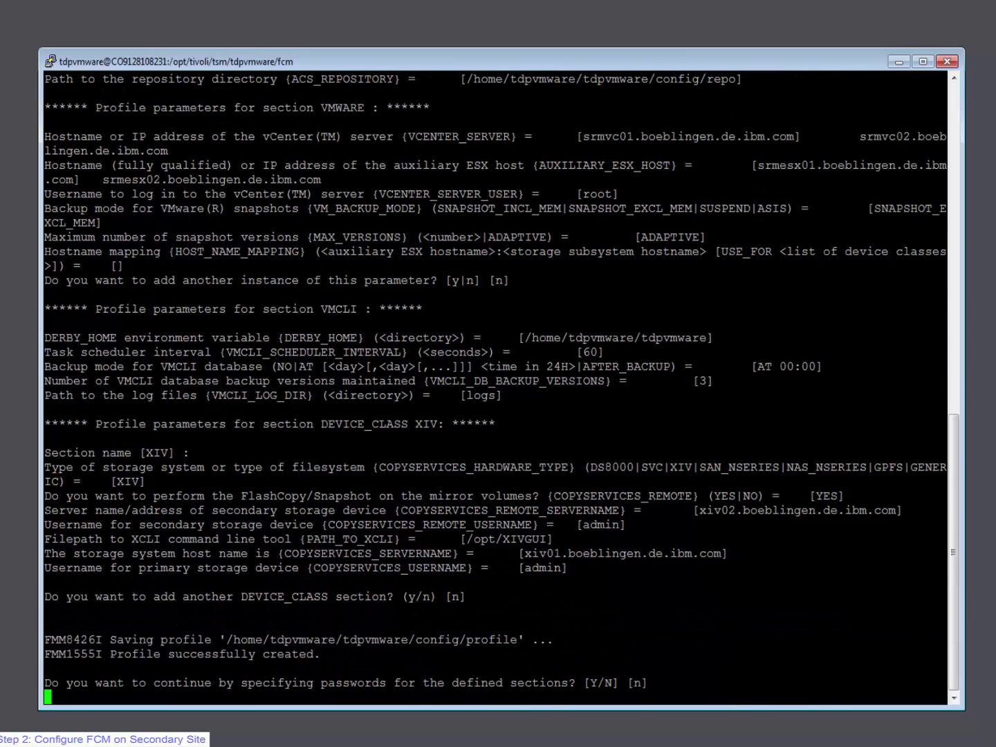
Step: Answer y, keep the generated ACS password, and submit the XIV and vCenter passwords
text(y)
key(Return)
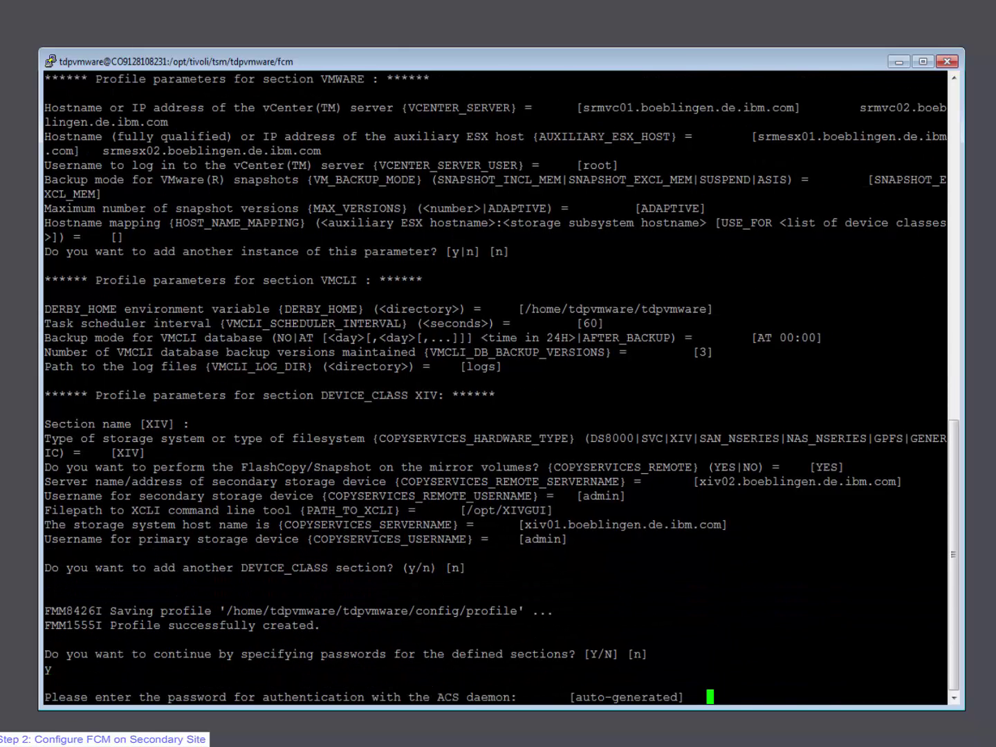
key(Return)
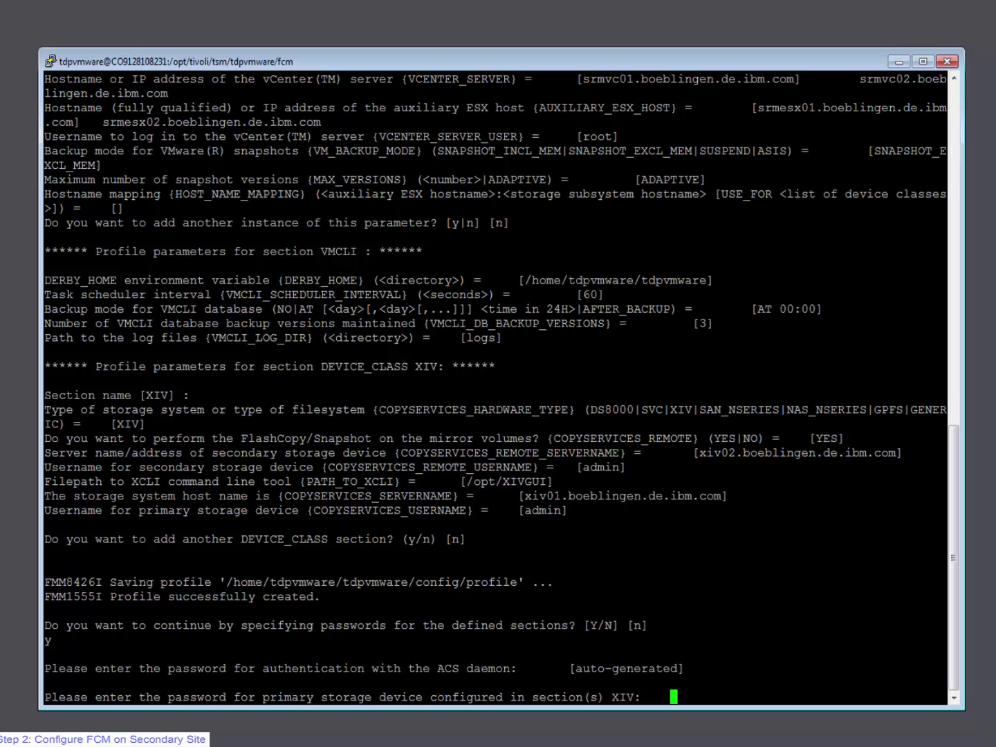
key(Return)
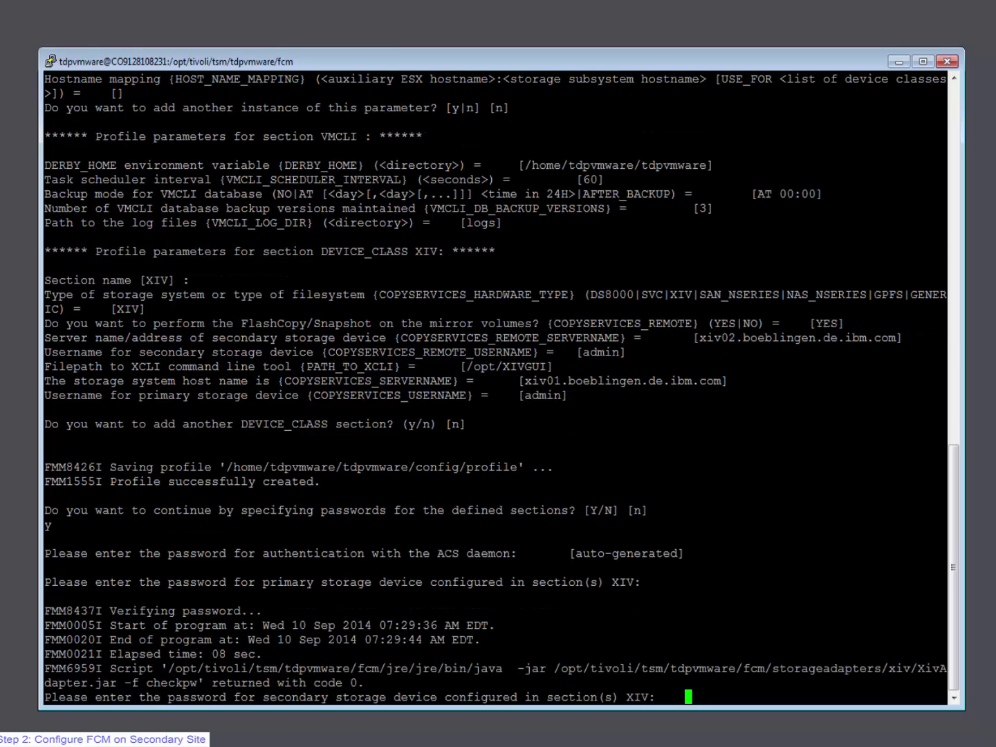
key(Return)
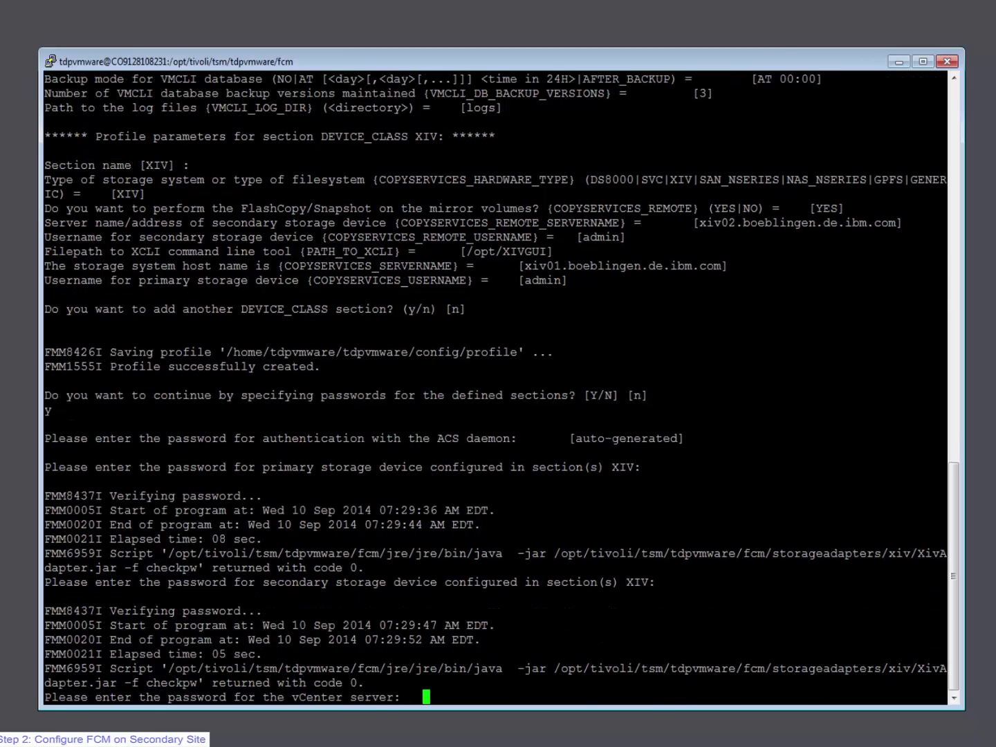
key(Return)
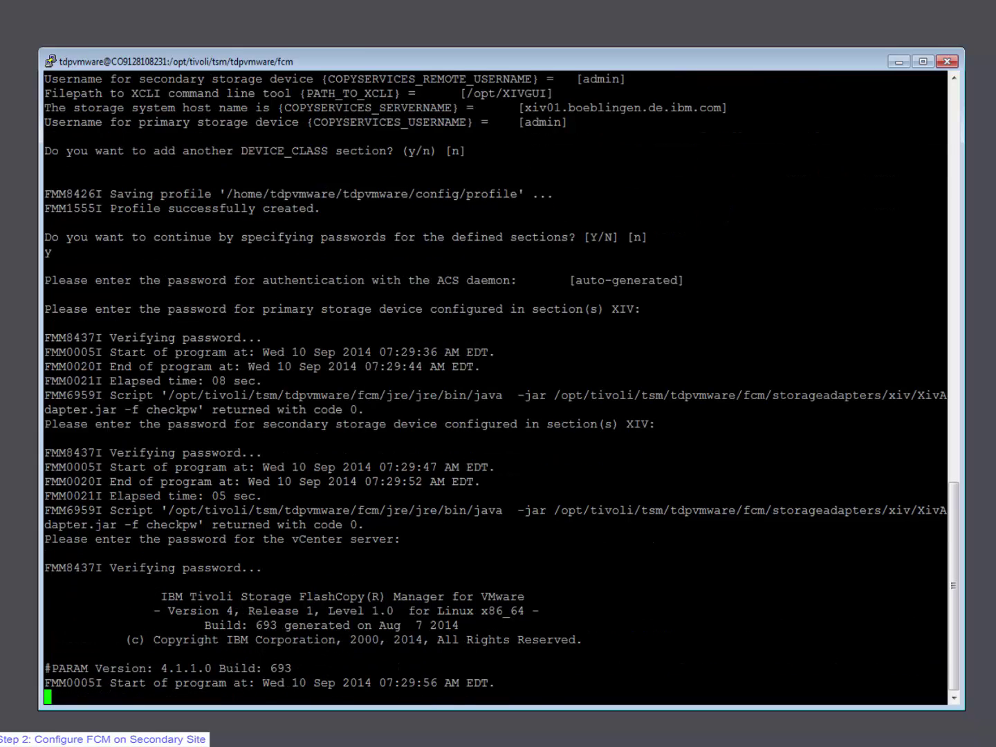
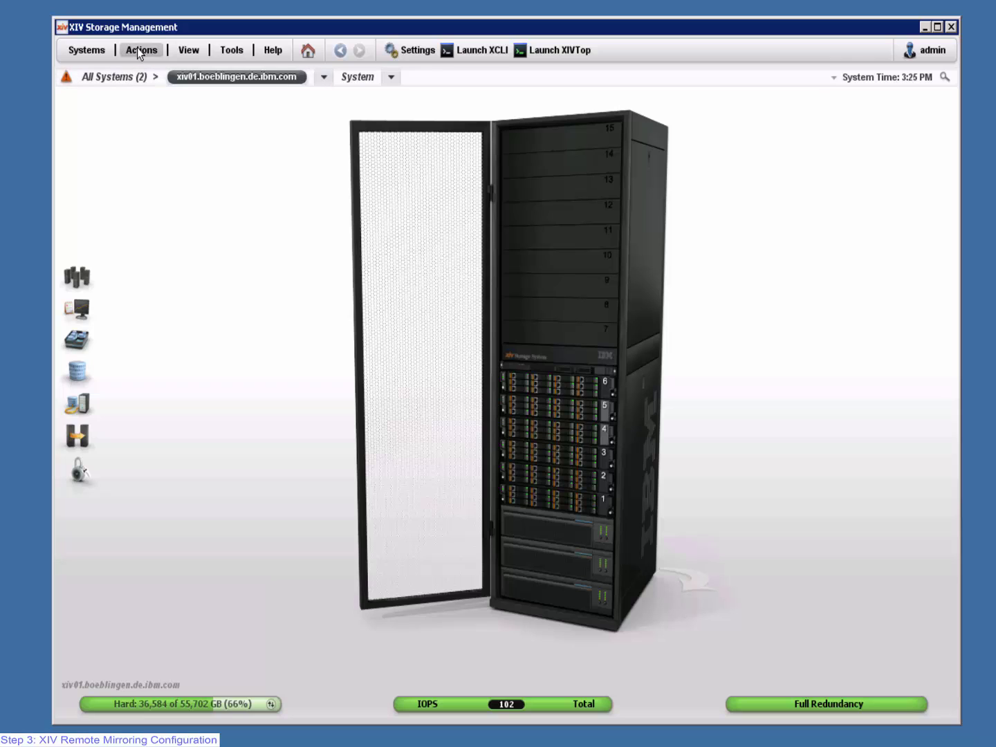
Step: Create a 17 GB volume named VOL_TUTORIAL_1 in test pool
click(140, 49)
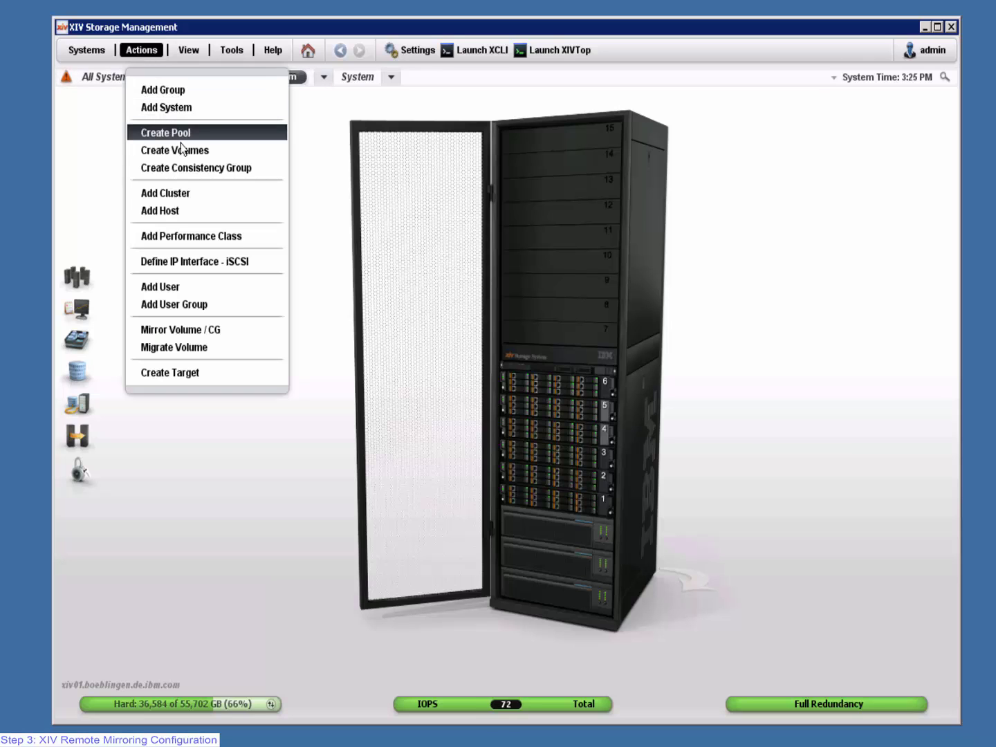
click(183, 150)
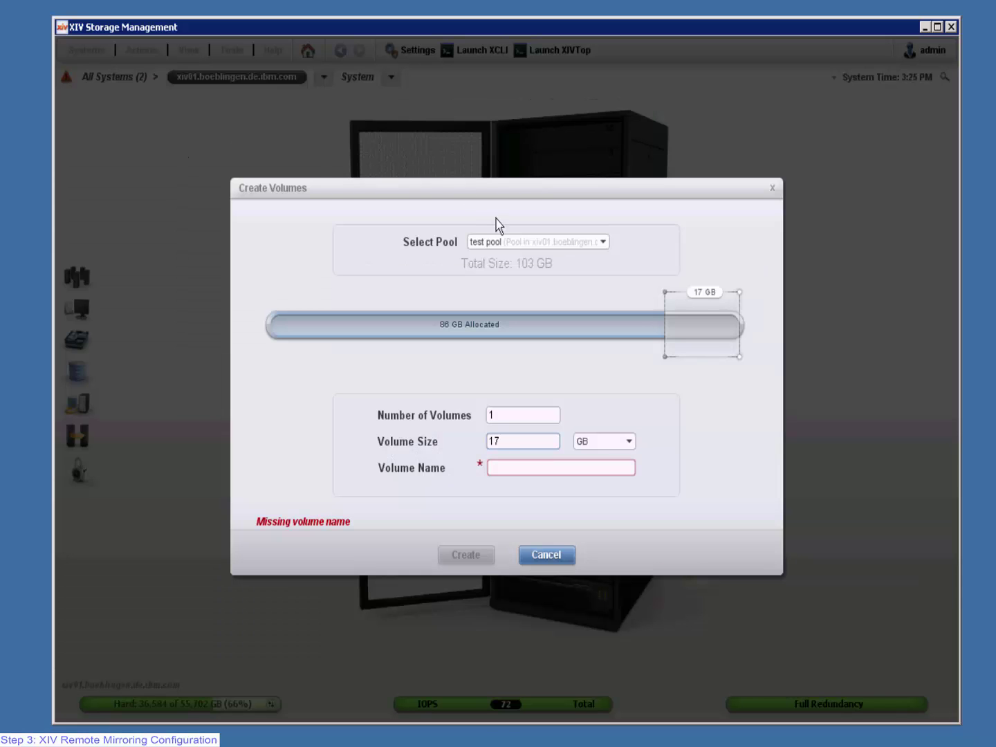
click(548, 464)
text(VOL_TU)
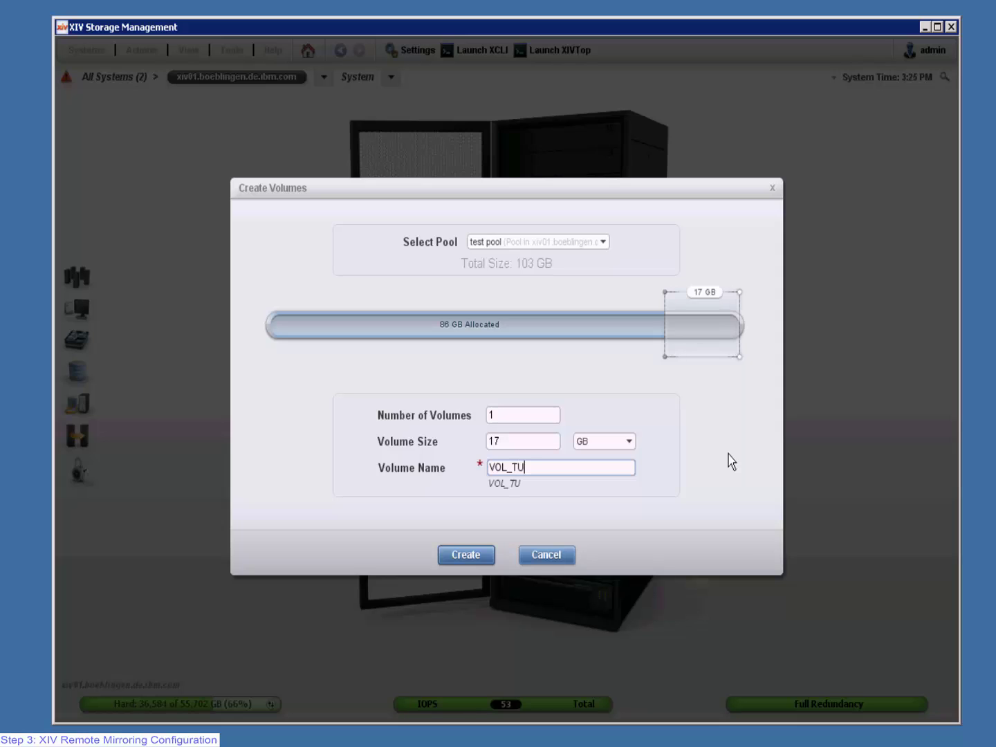
text(TORIAL_1)
click(468, 557)
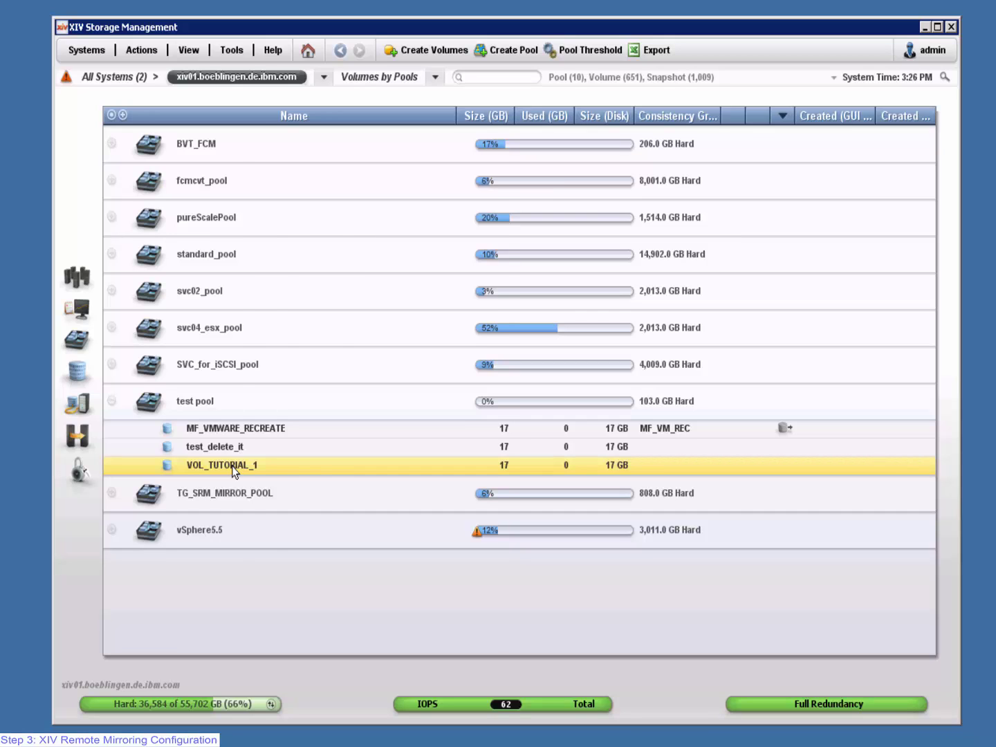
Step: Map VOL_TUTORIAL_1 to host srmesx01 as LUN 2
right_click(234, 472)
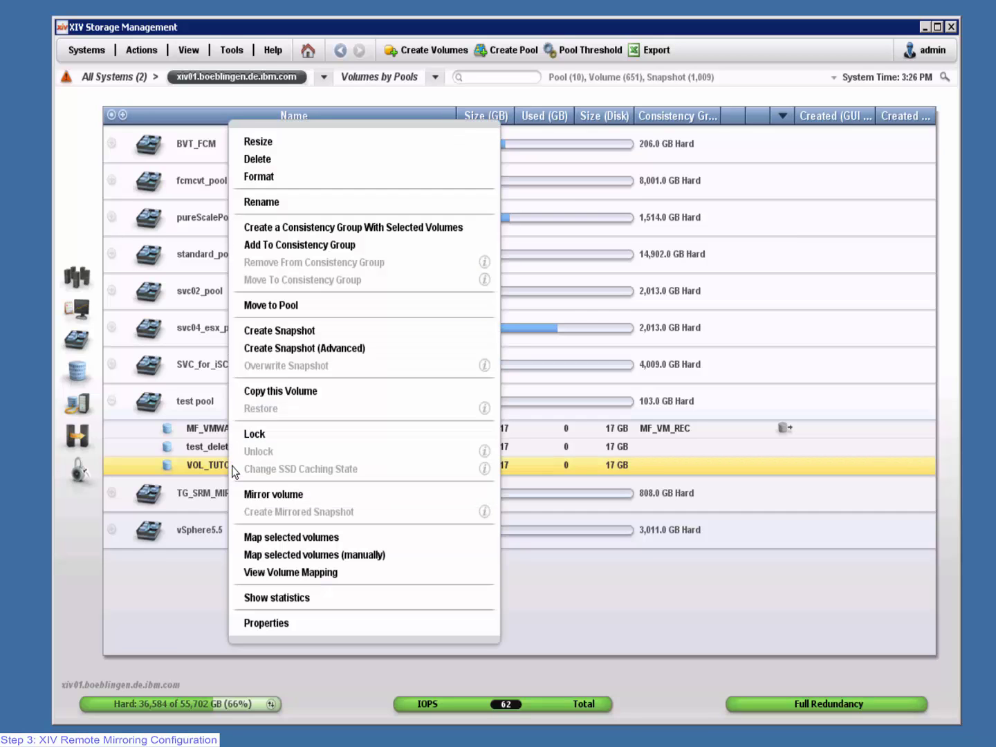
click(312, 539)
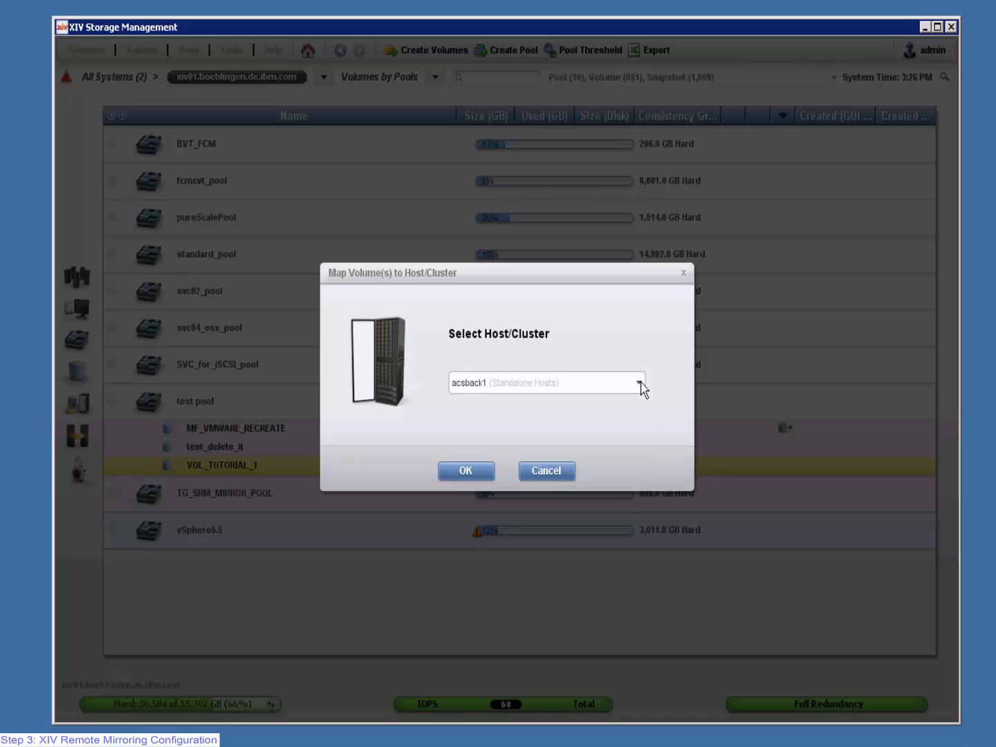
click(640, 384)
text(srm)
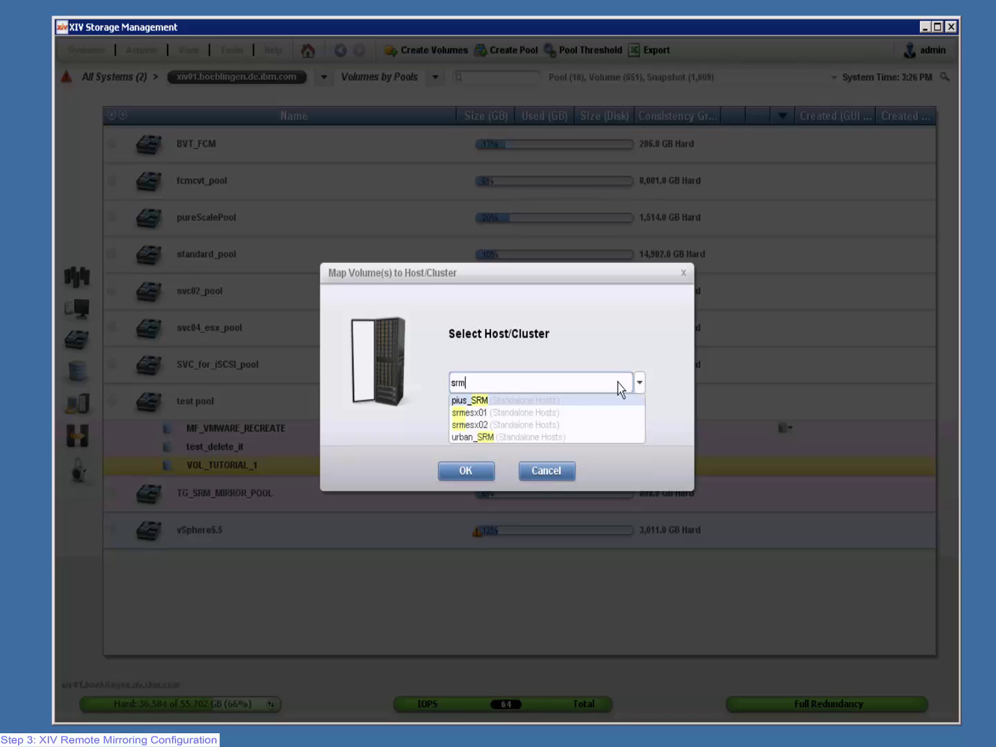
click(531, 415)
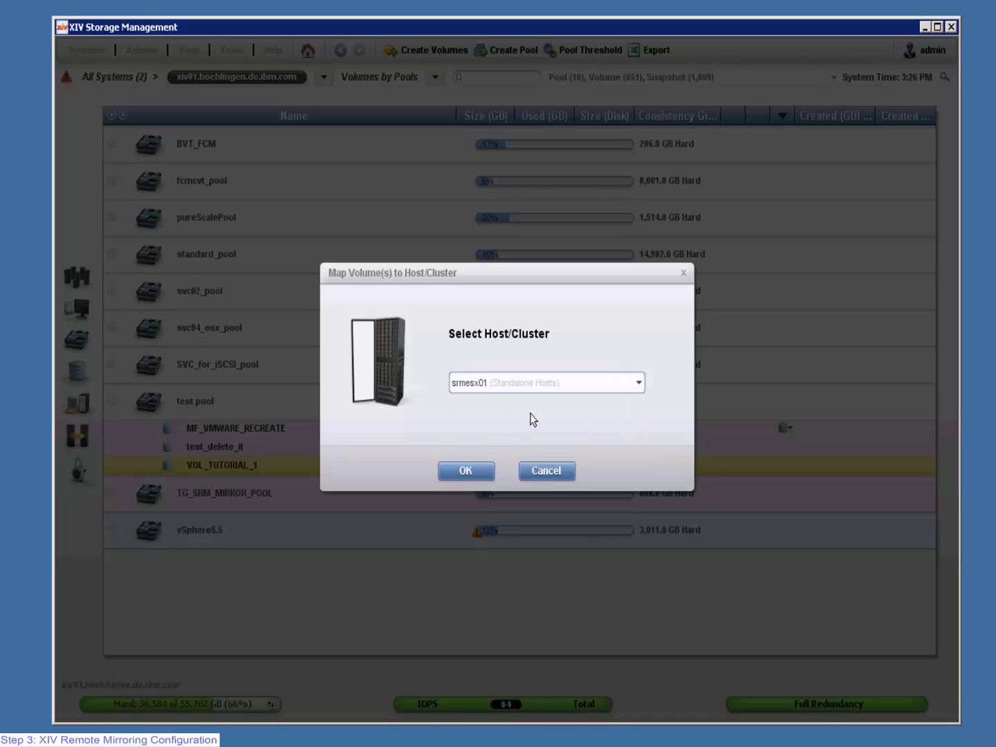
click(469, 471)
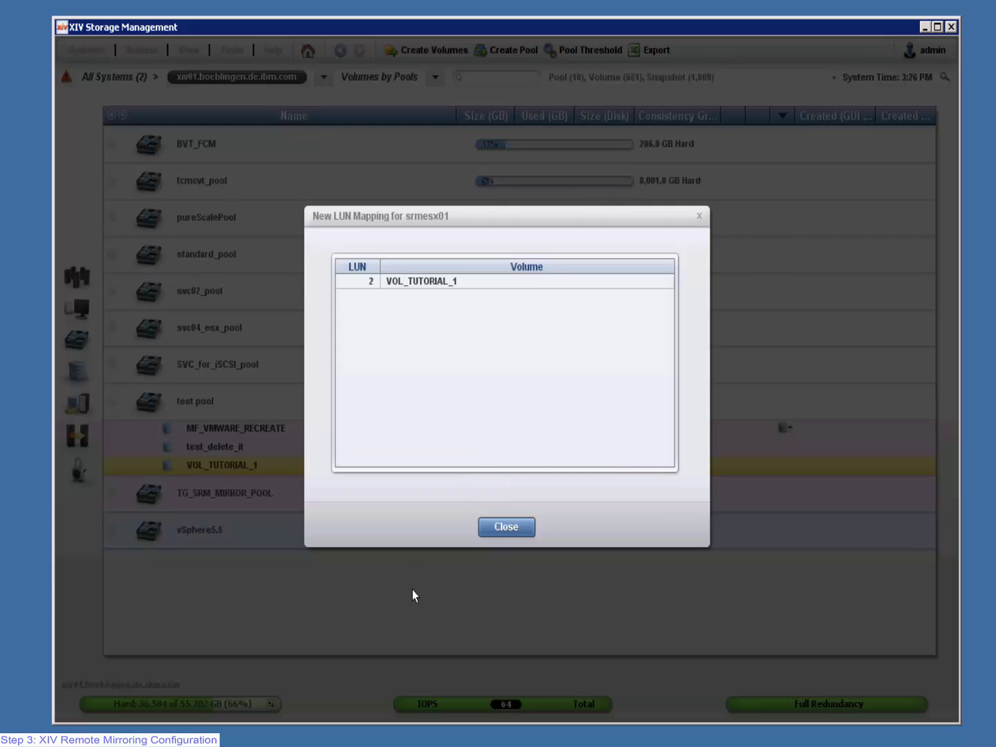
click(503, 531)
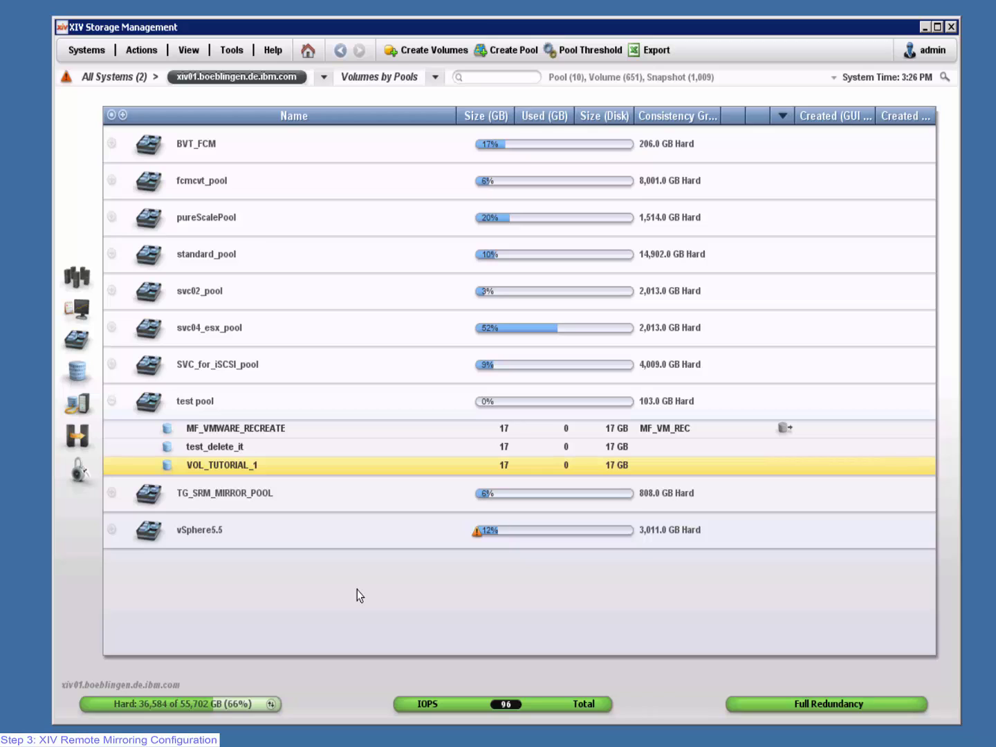
Step: Create a Sync mirror of VOL_TUTORIAL_1 to xiv02.boeblingen.de.ibm.com with destination pool standard_pool
right_click(240, 467)
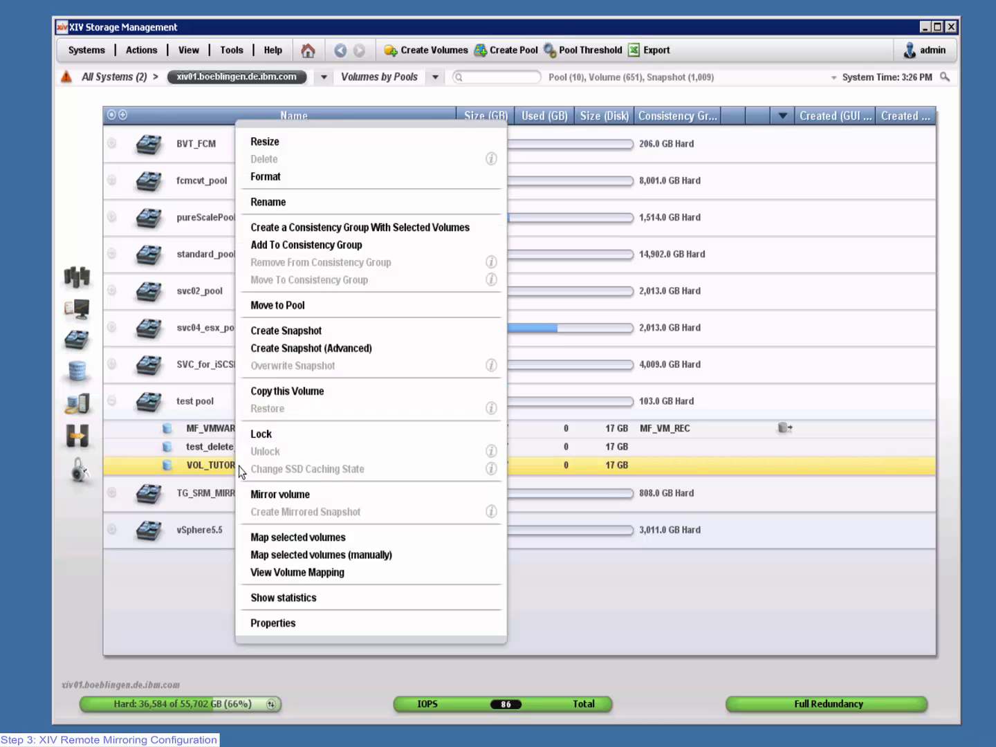
click(297, 494)
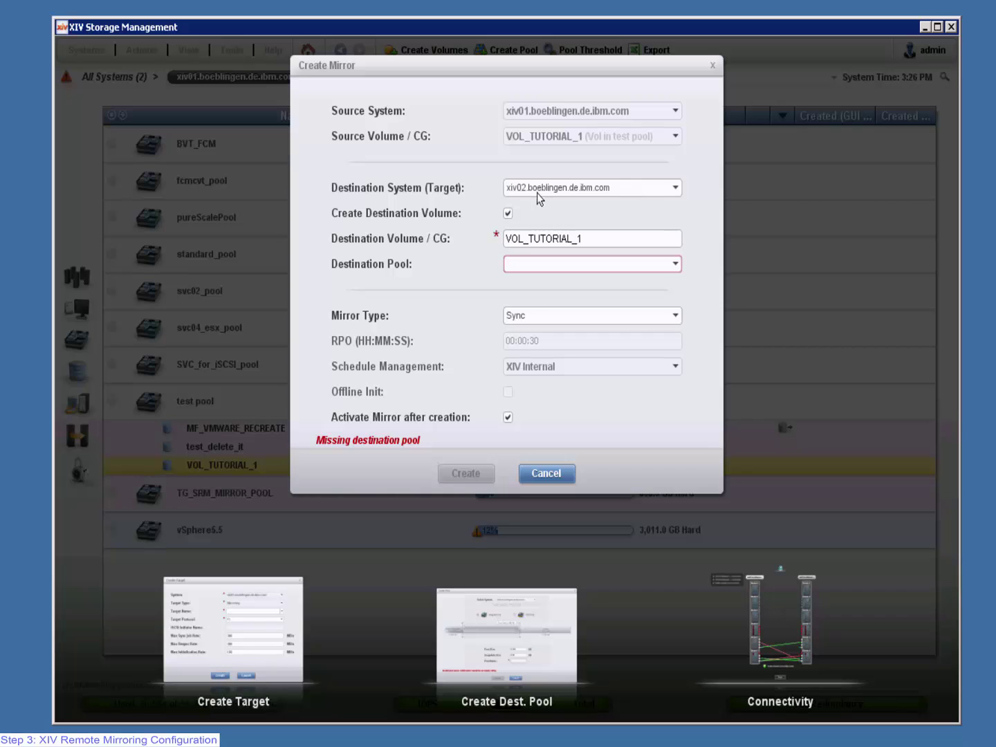
click(676, 265)
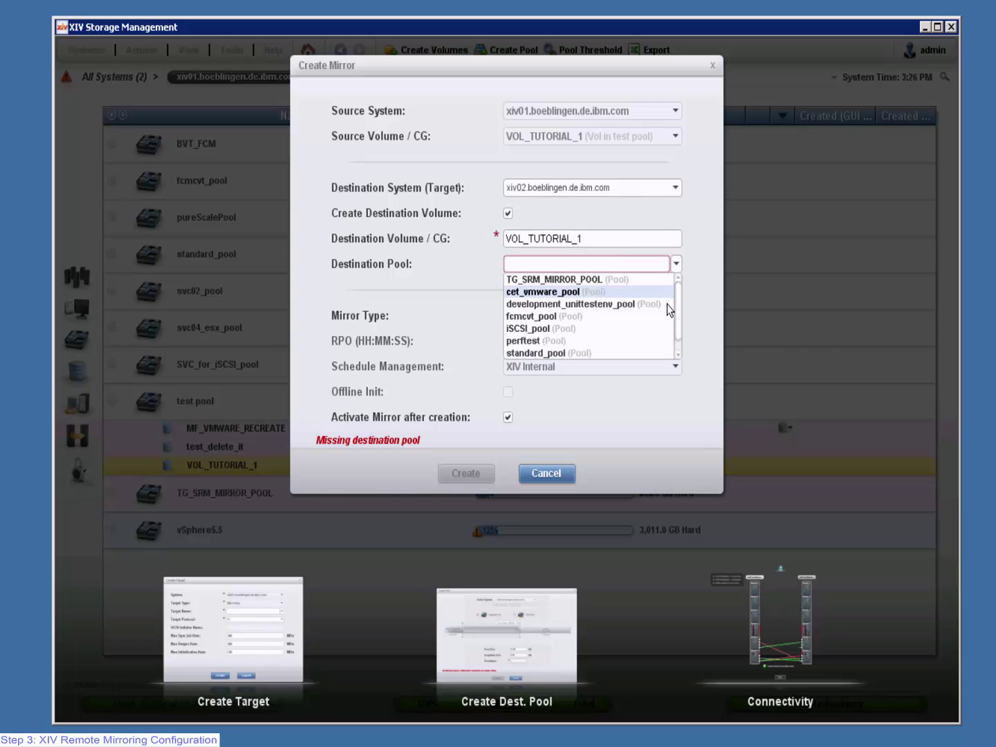
drag(677, 309, 675, 334)
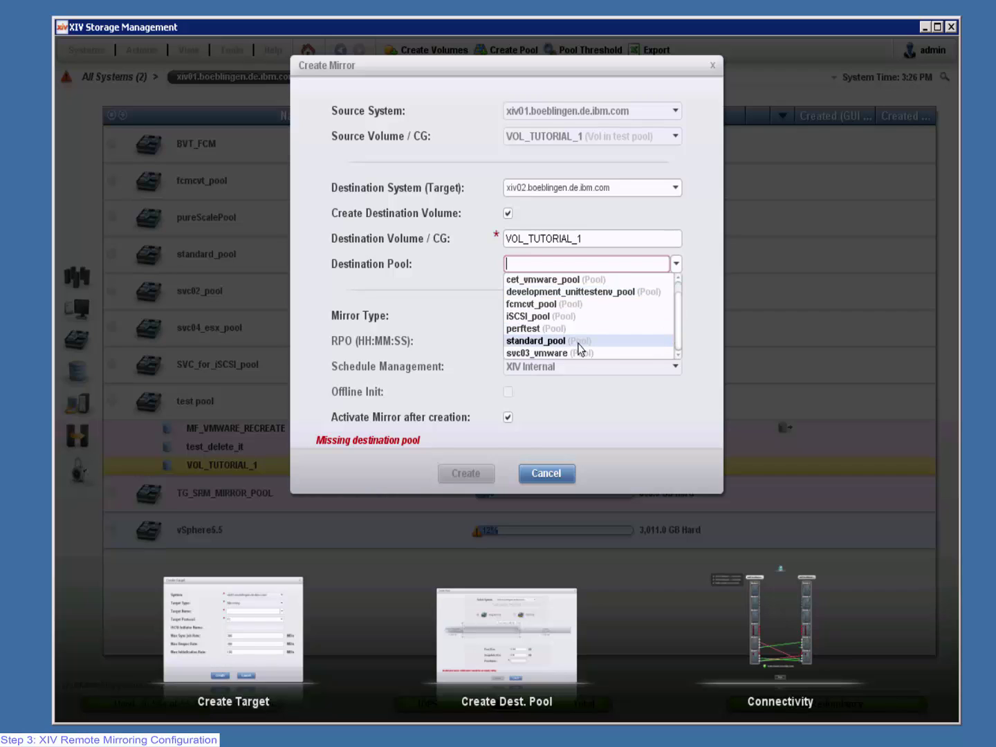
click(537, 341)
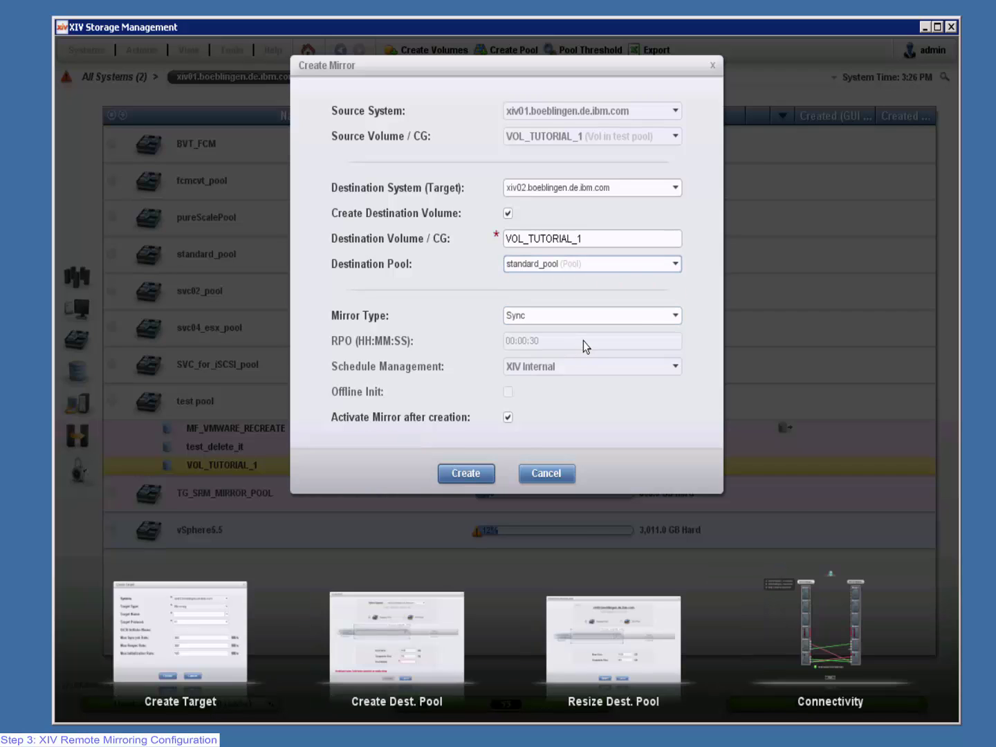
click(680, 315)
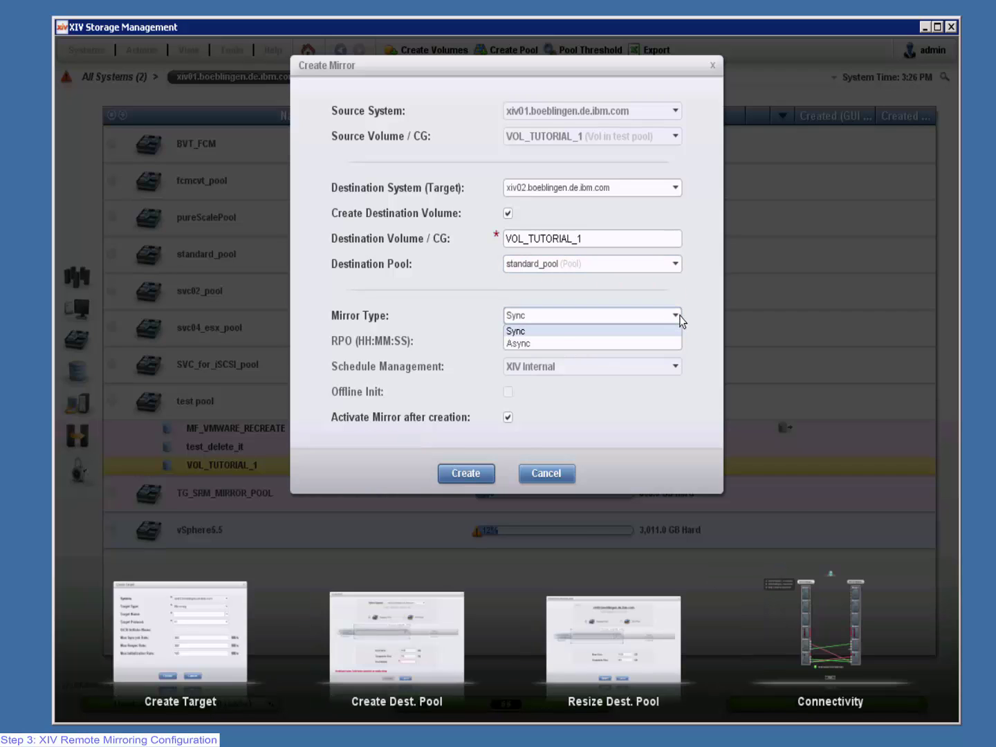
click(530, 335)
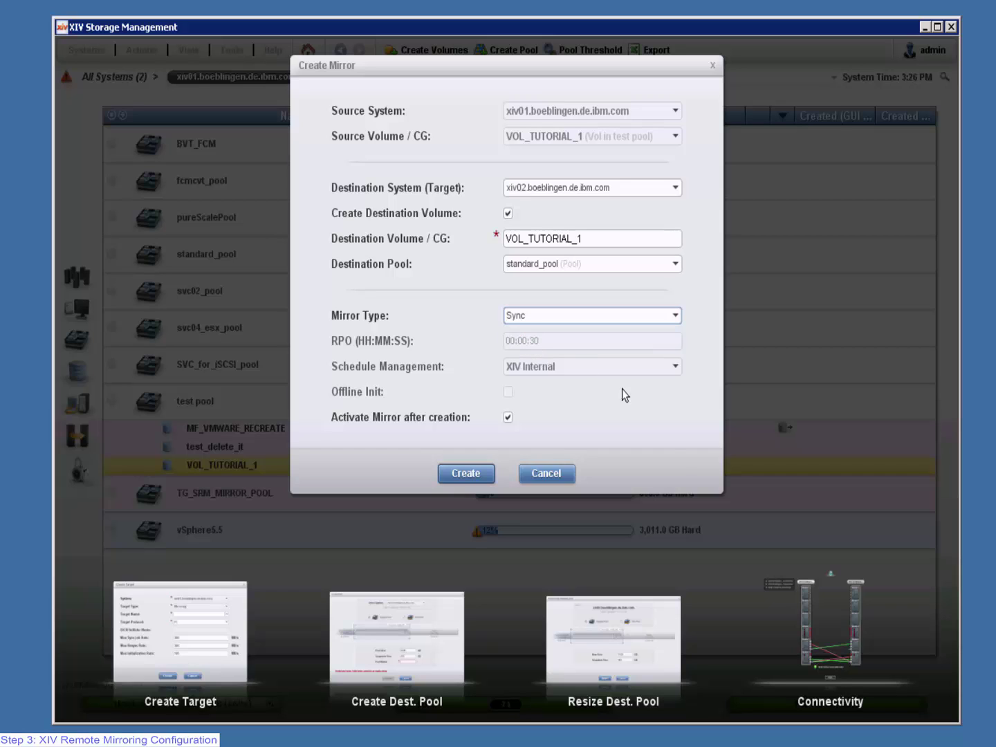
click(464, 475)
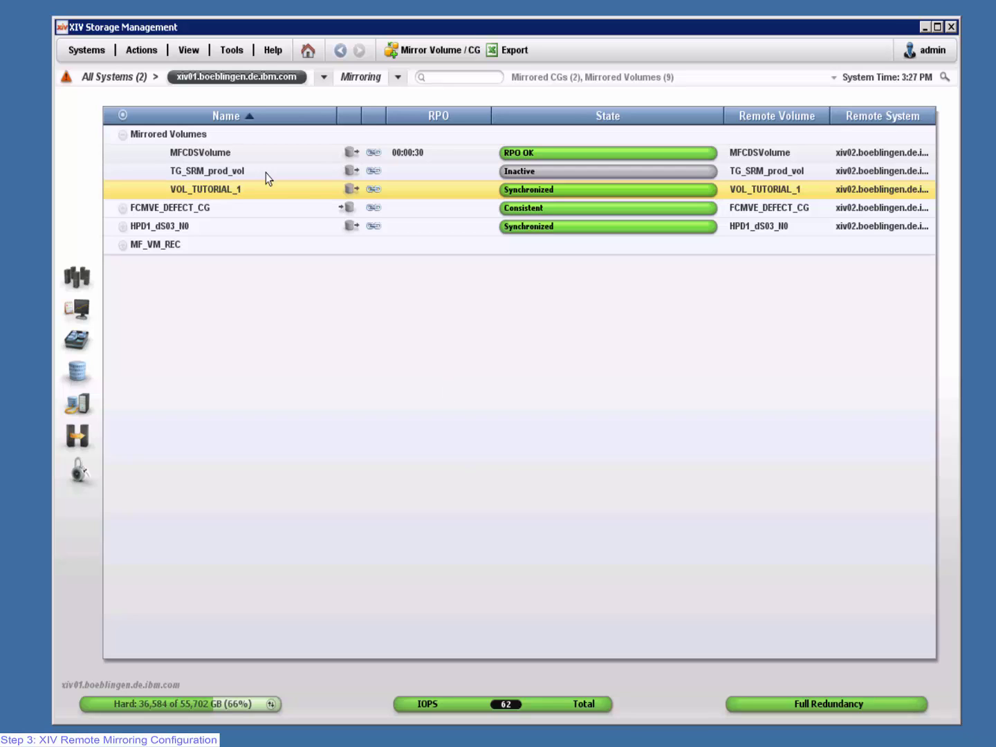
Step: Create a consistency group named TUTORIAL_CG in test pool on the current system
click(149, 52)
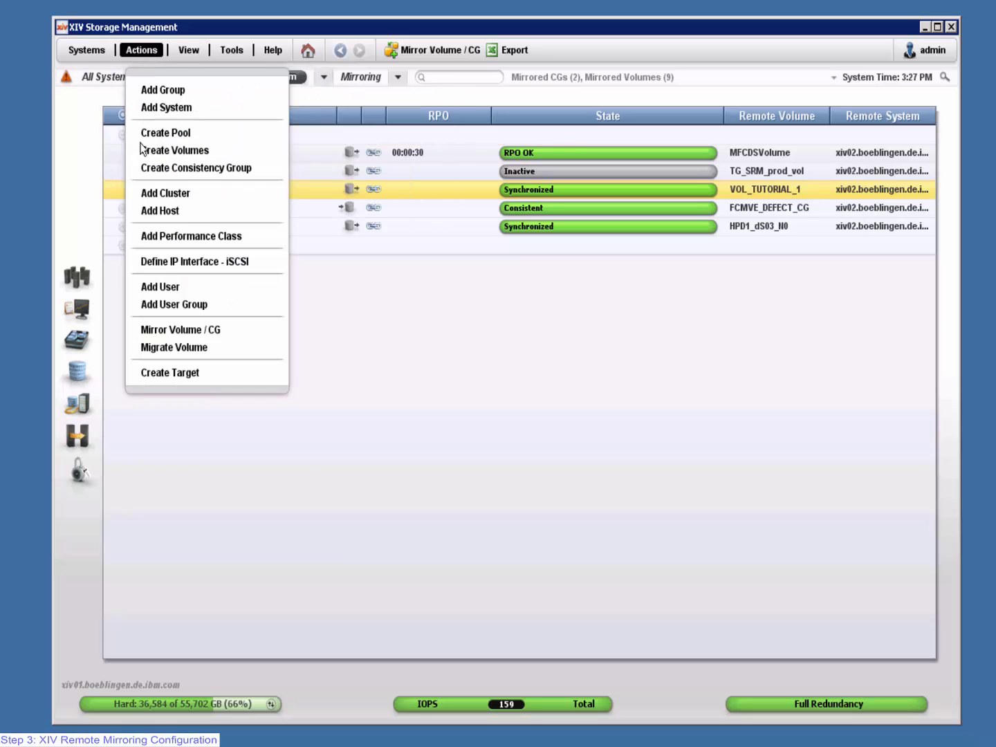
click(157, 168)
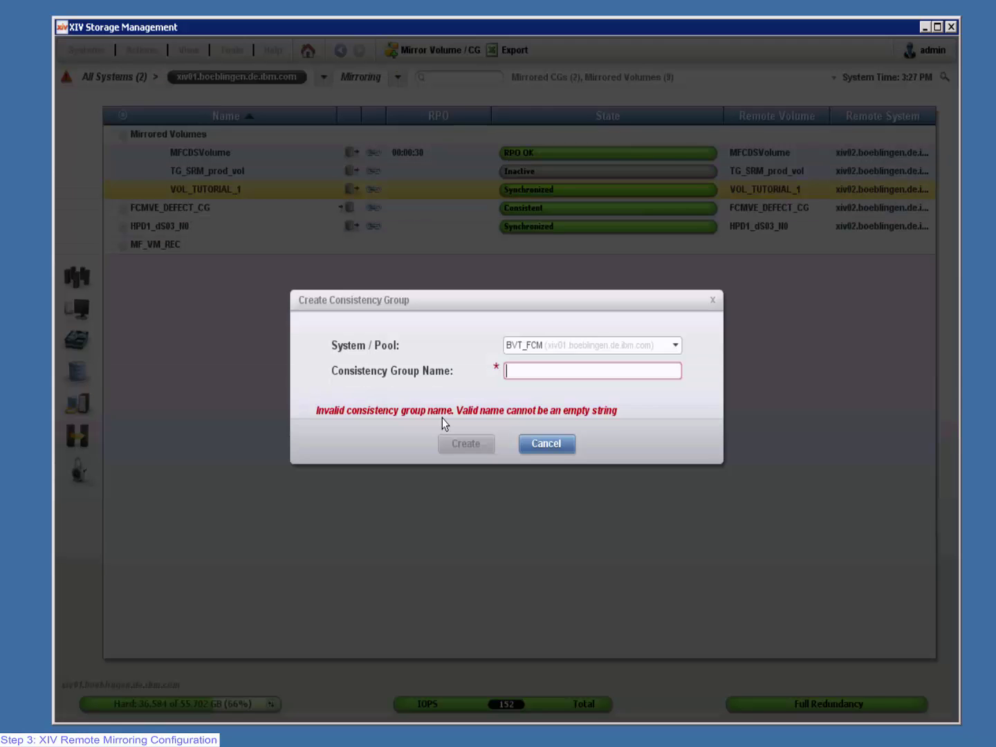
click(676, 345)
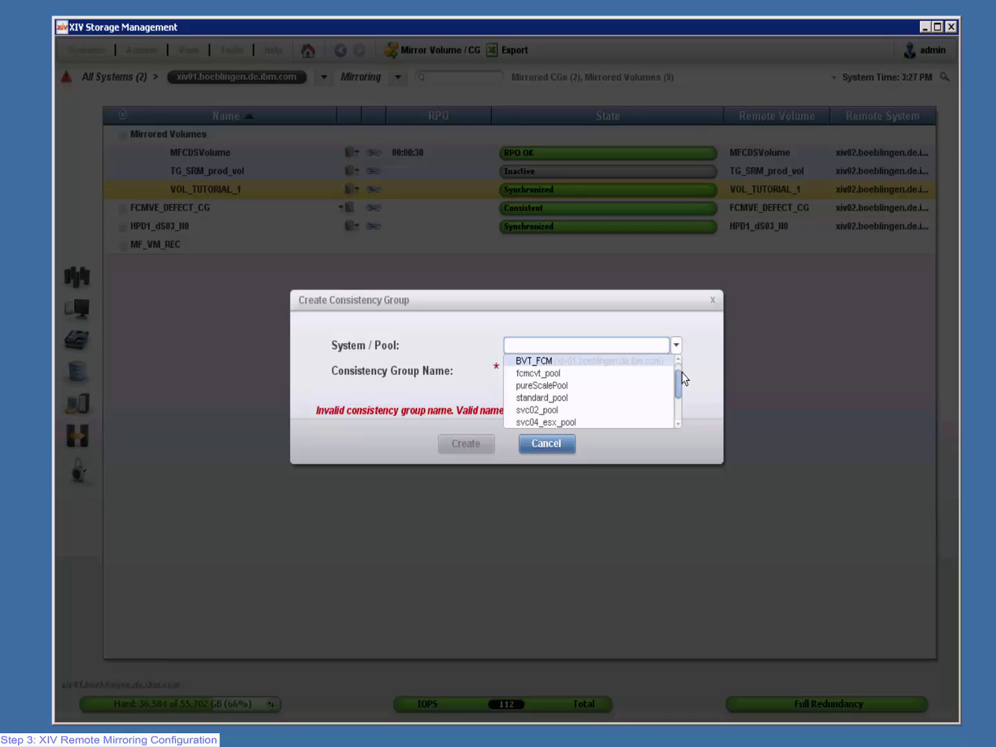
drag(679, 377, 678, 407)
click(597, 399)
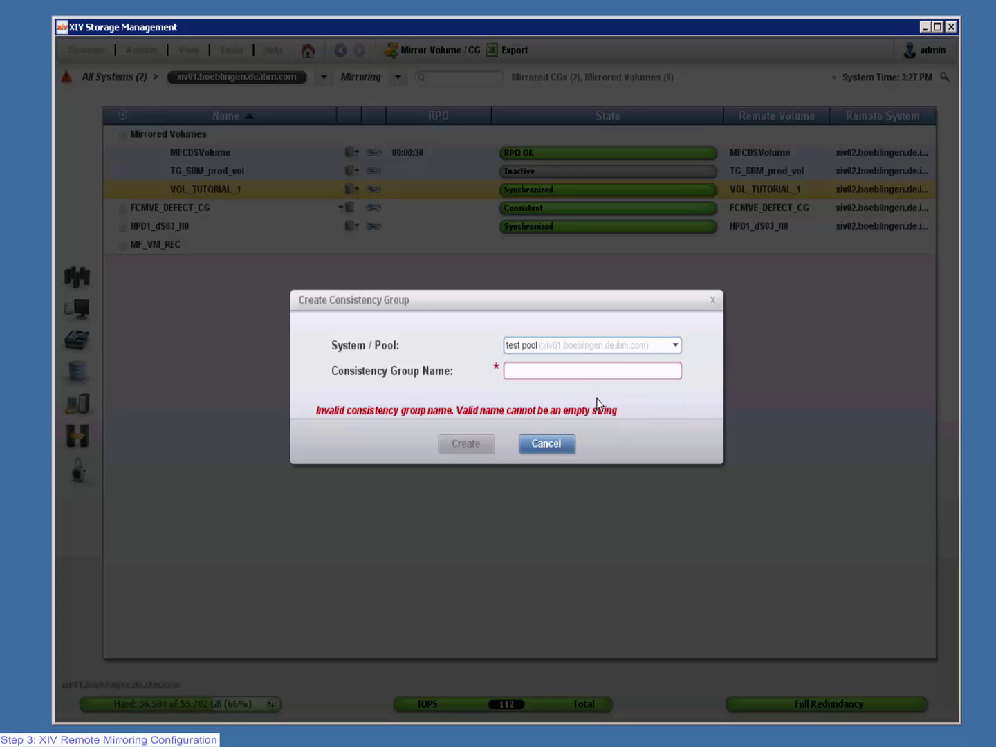
click(586, 374)
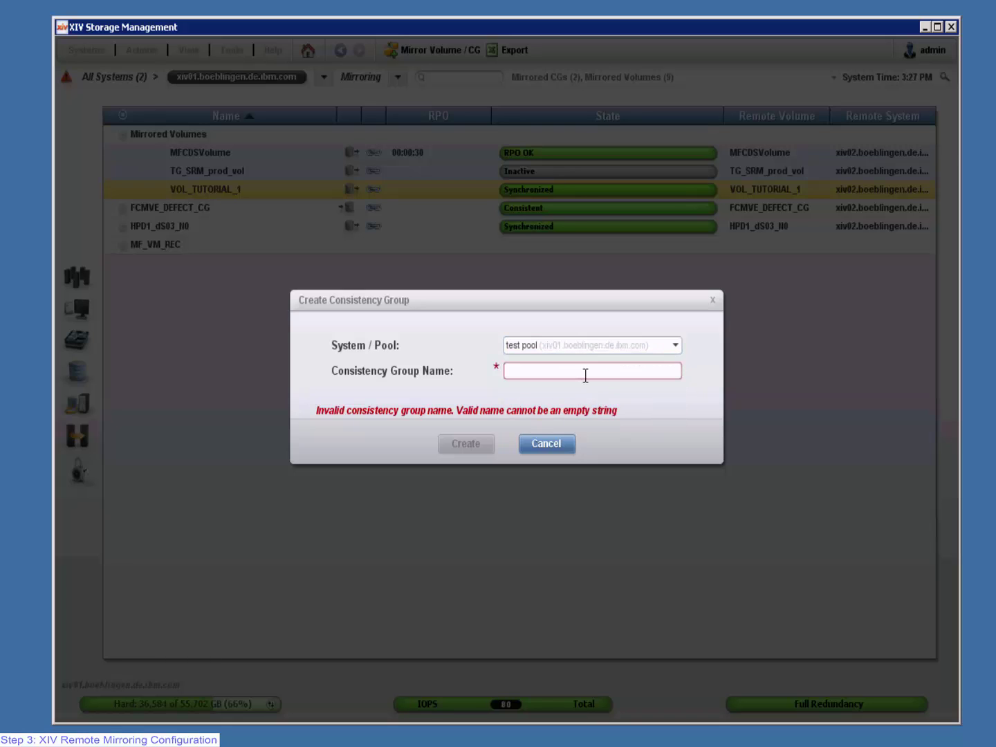
text(TUT)
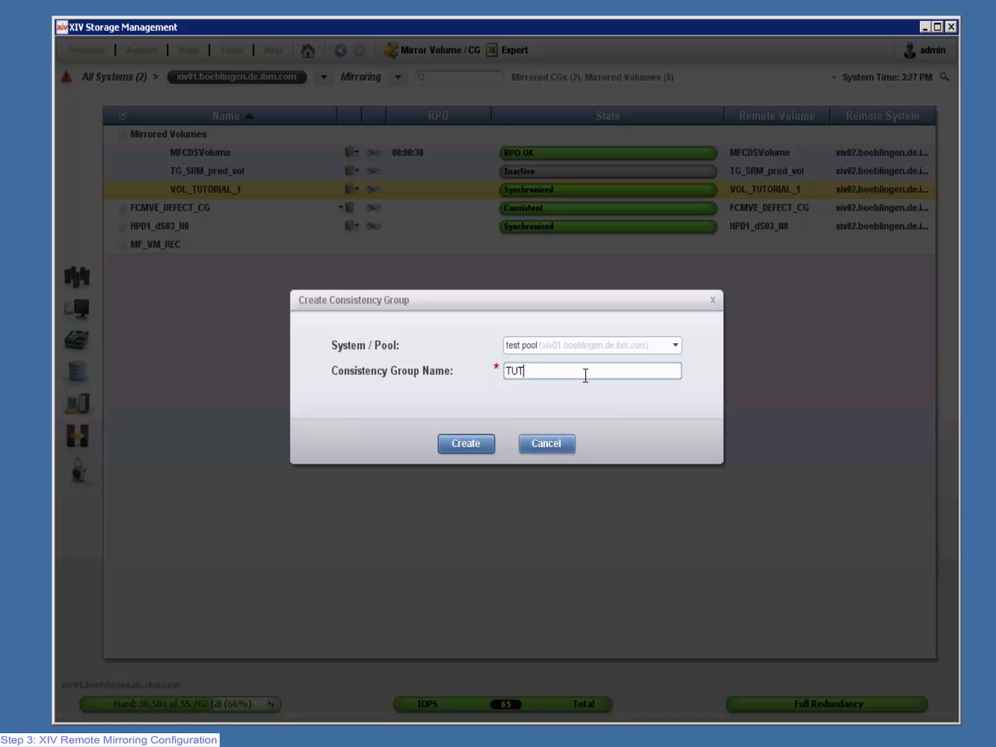
text(ORIAL_CG)
click(464, 445)
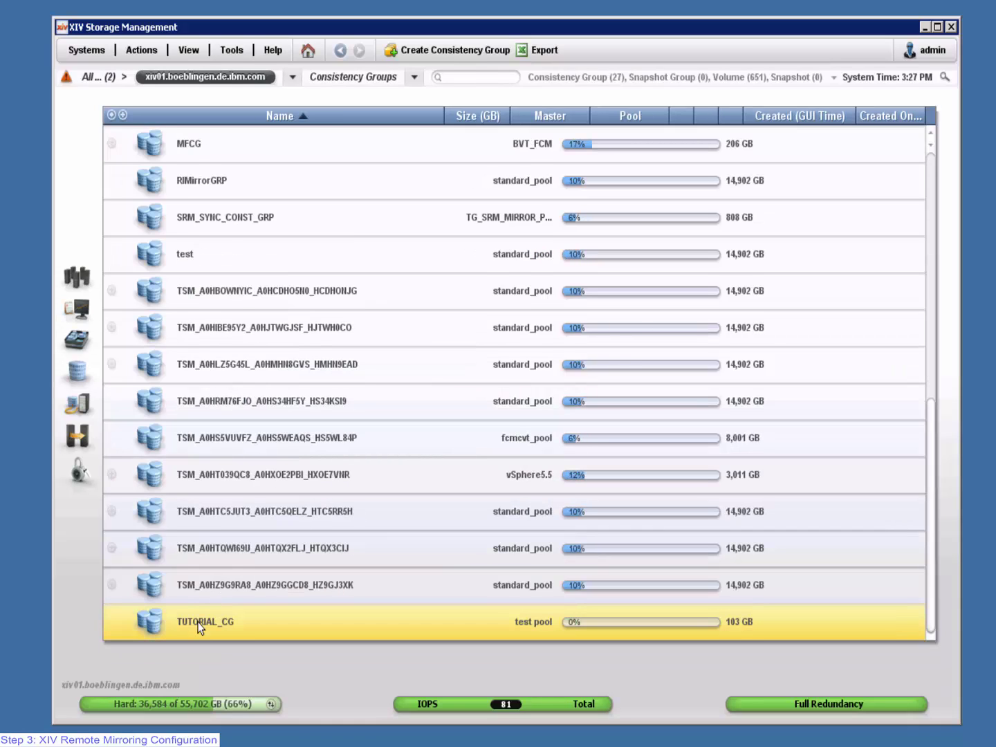
Step: Switch to xiv02 and create a TUTORIAL_CG consistency group there in standard_pool
click(292, 78)
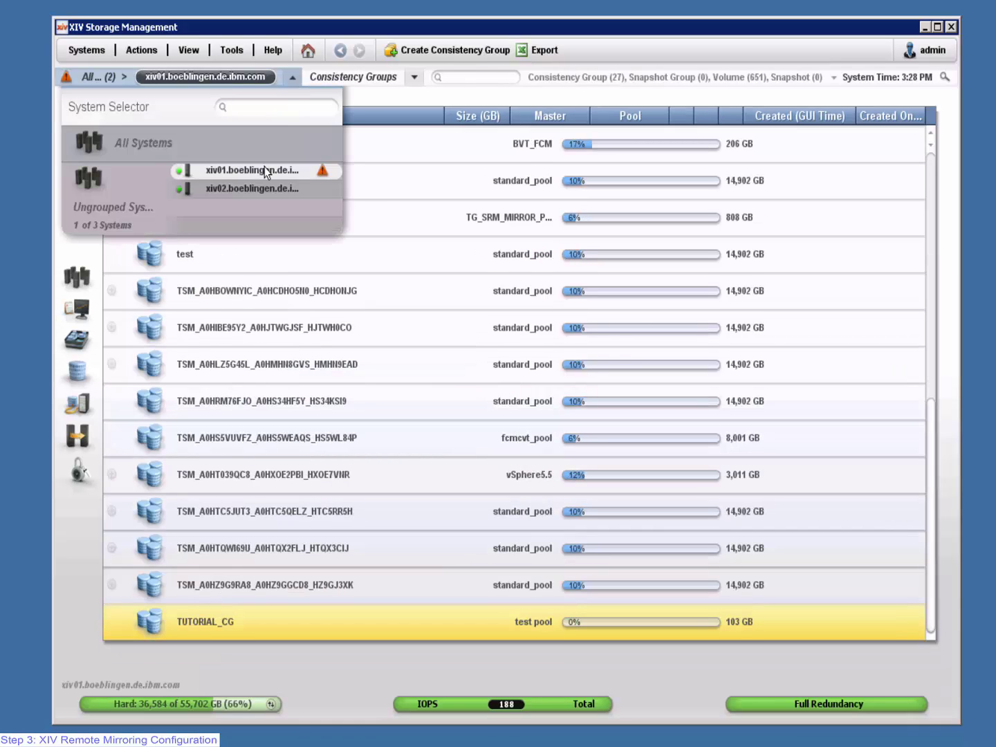
click(260, 191)
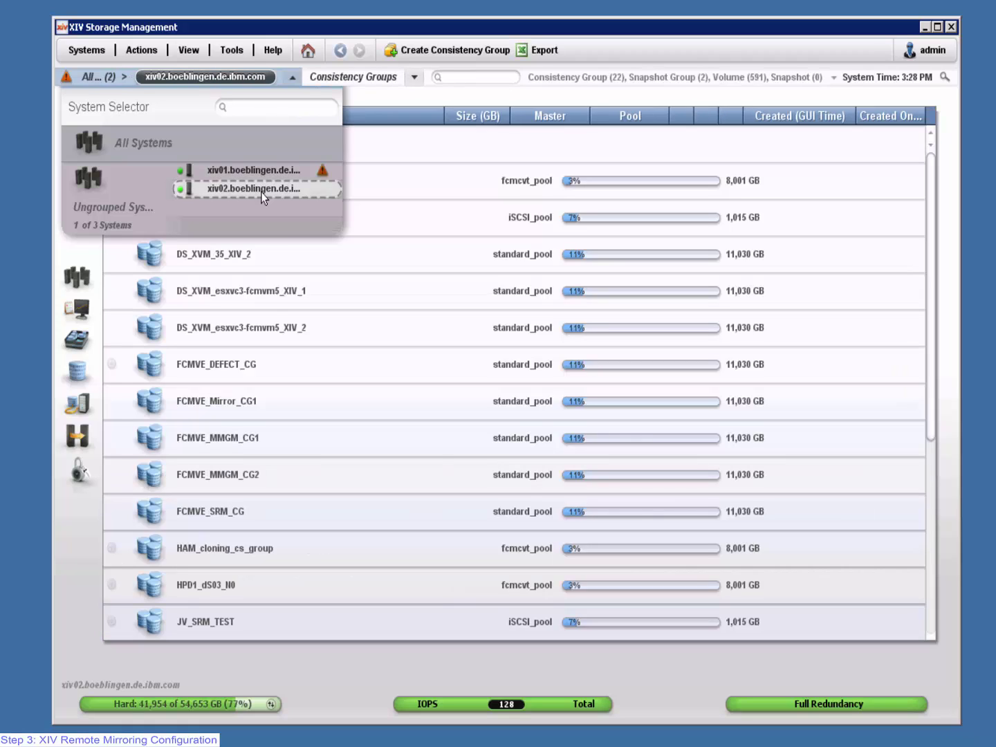
click(142, 50)
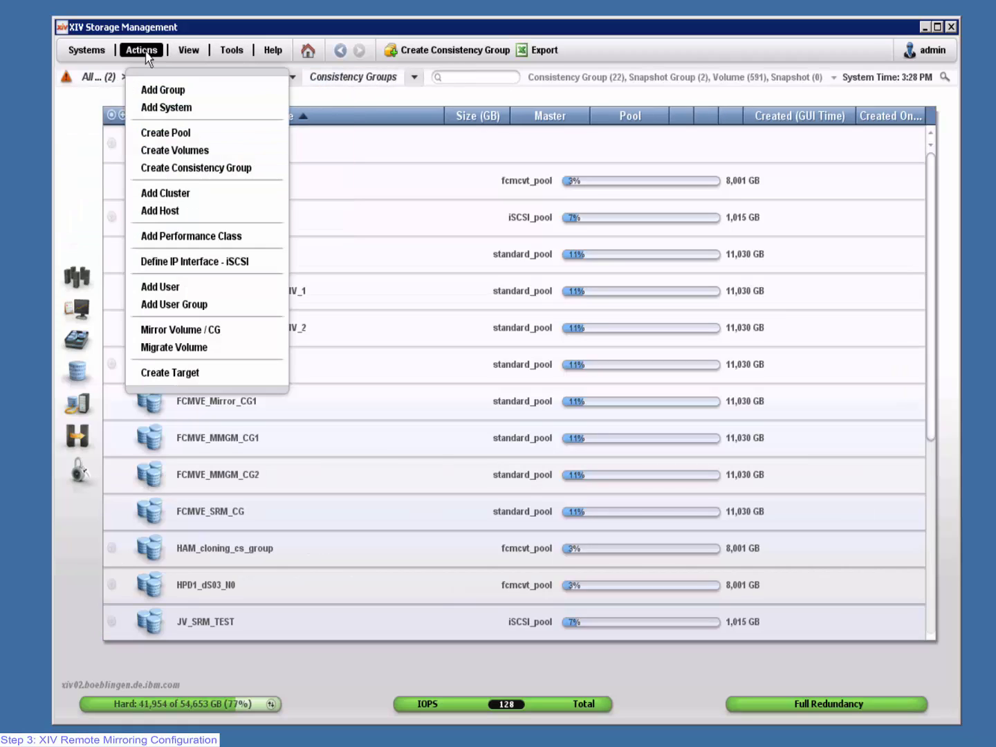
click(191, 168)
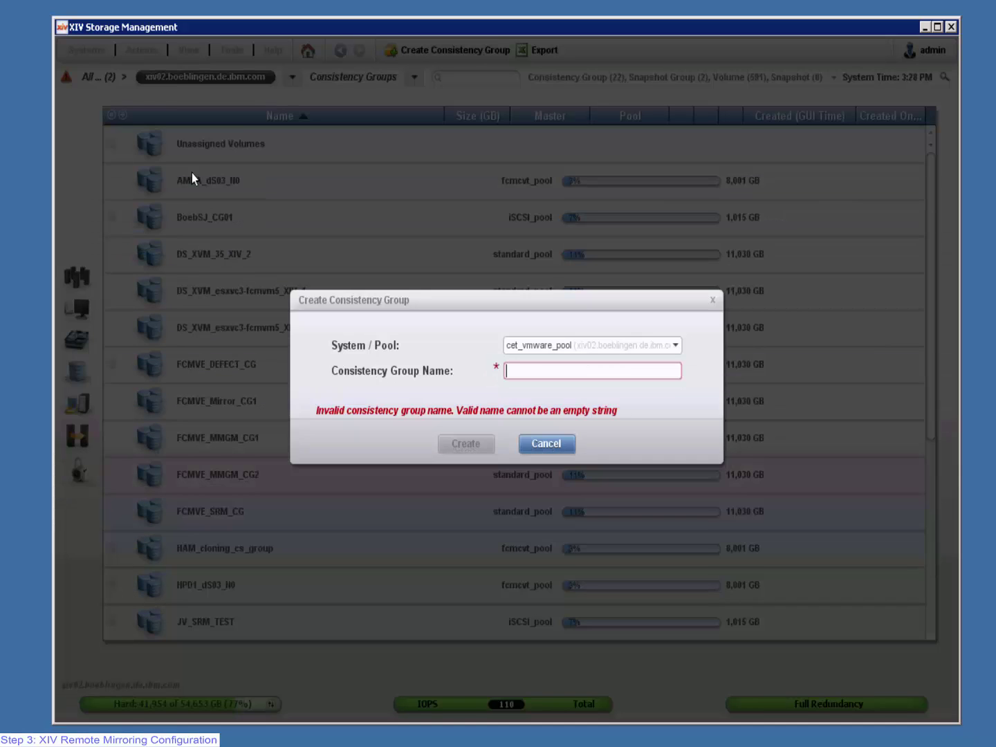
click(677, 345)
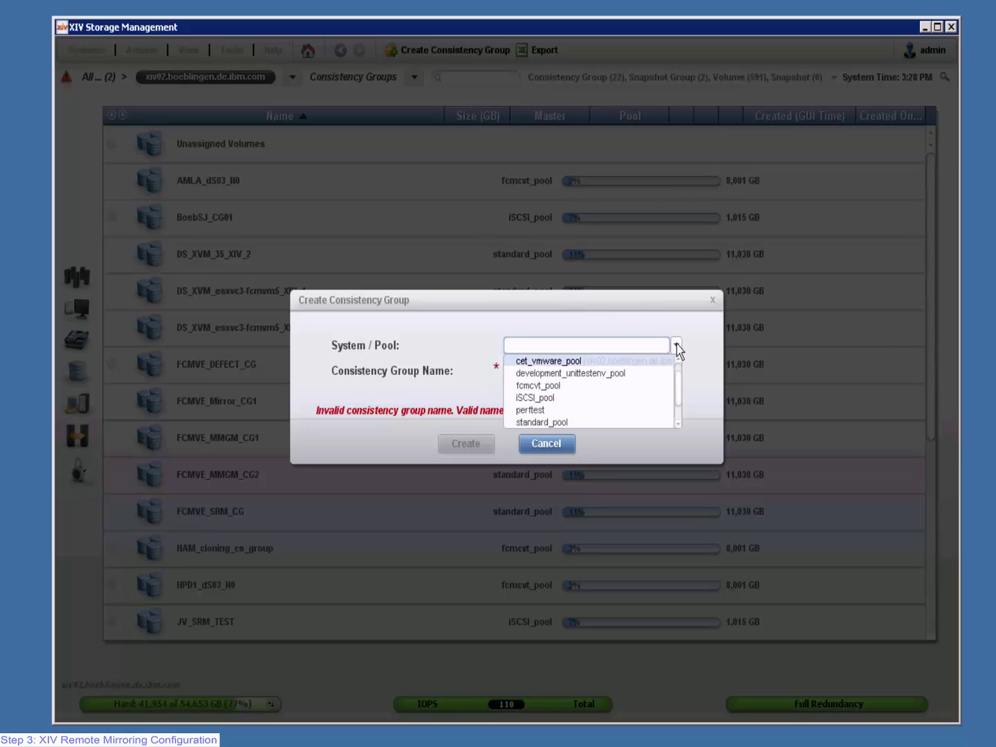
click(640, 422)
click(613, 370)
text(T)
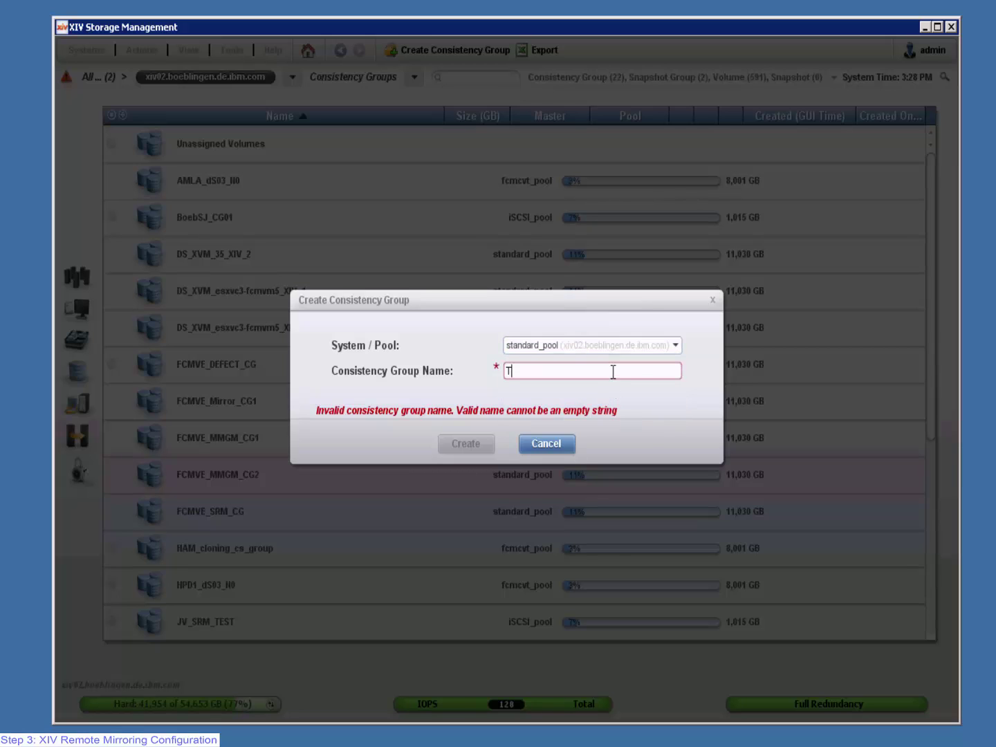
text(UTORIAL_CG)
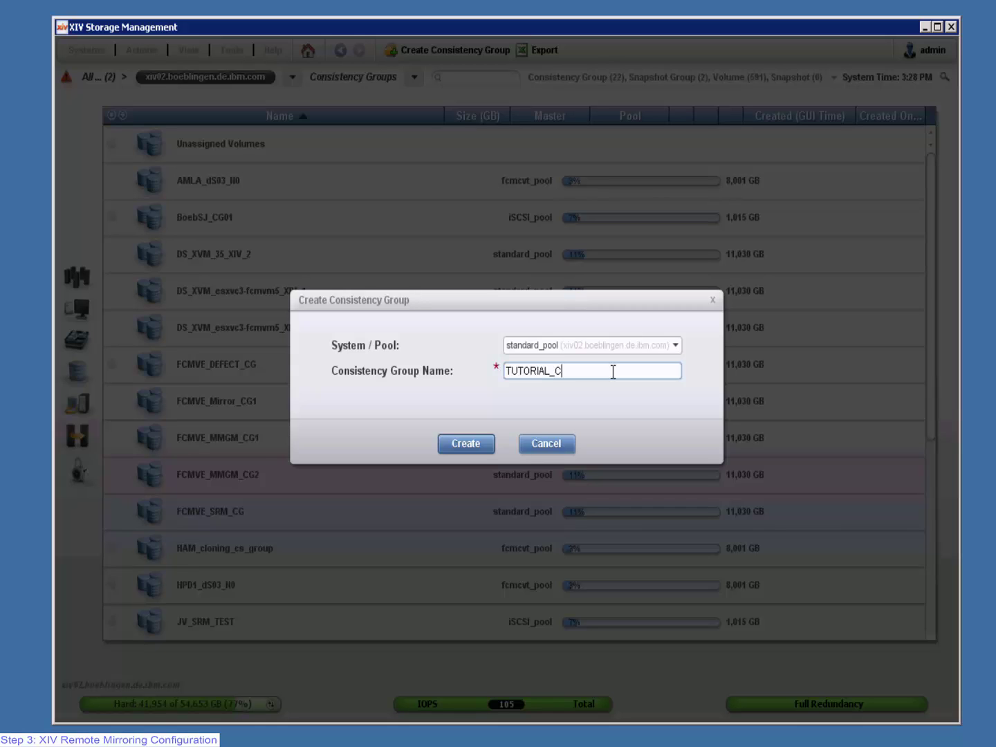
click(473, 450)
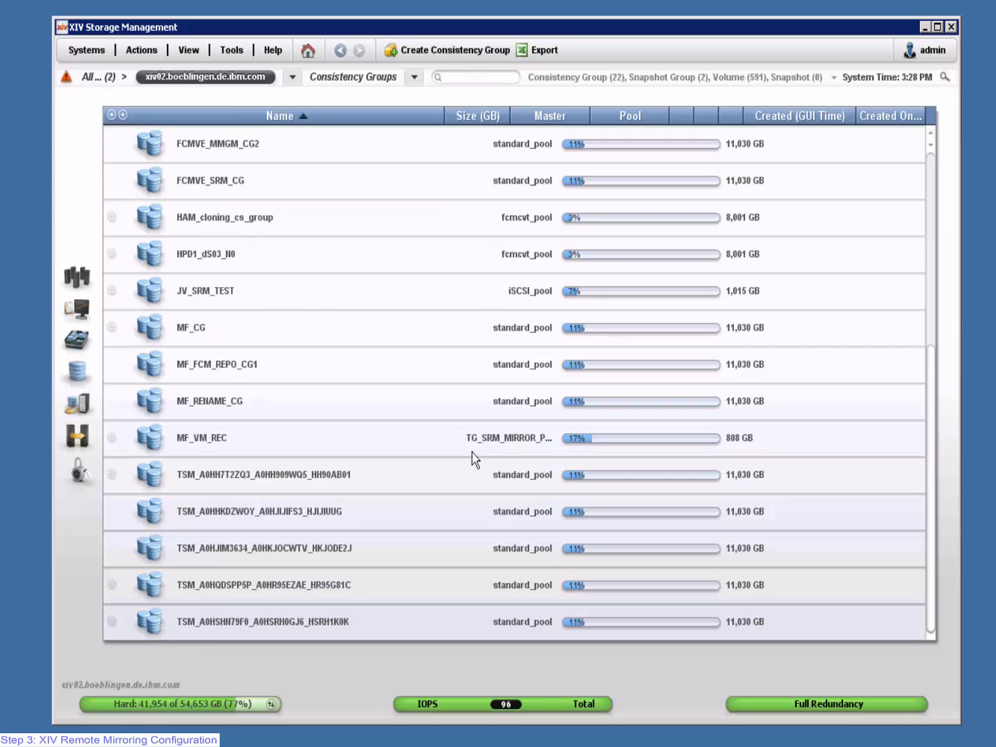
click(293, 78)
Step: Switch to xiv01 and mirror its TUTORIAL_CG synchronously to xiv02's TUTORIAL_CG
click(276, 173)
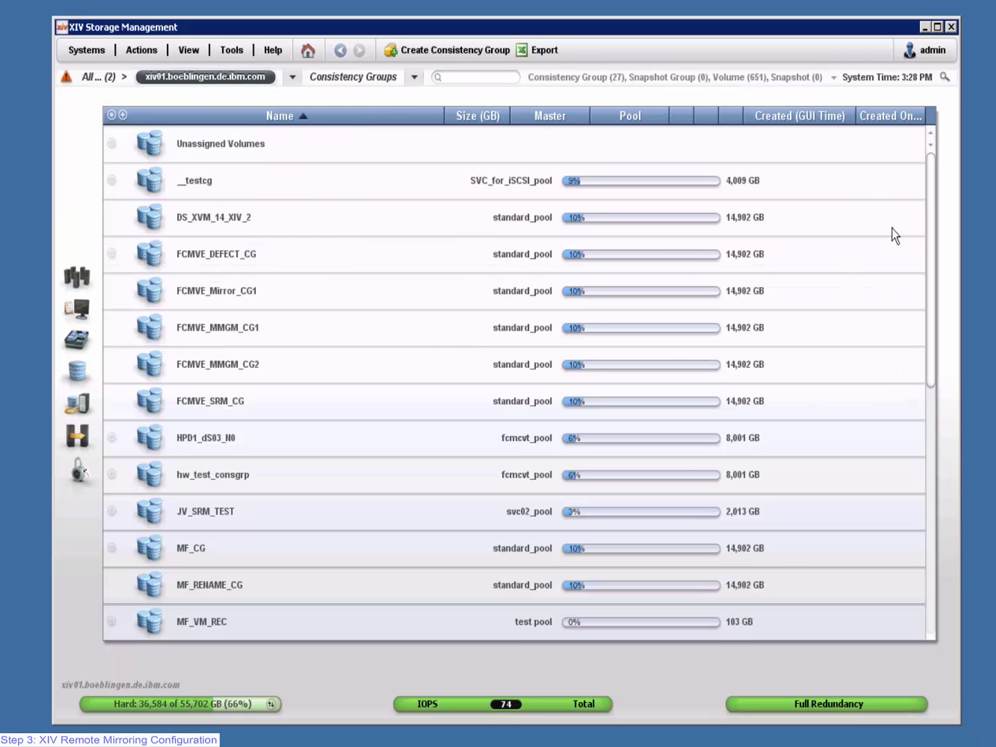
drag(931, 250, 924, 572)
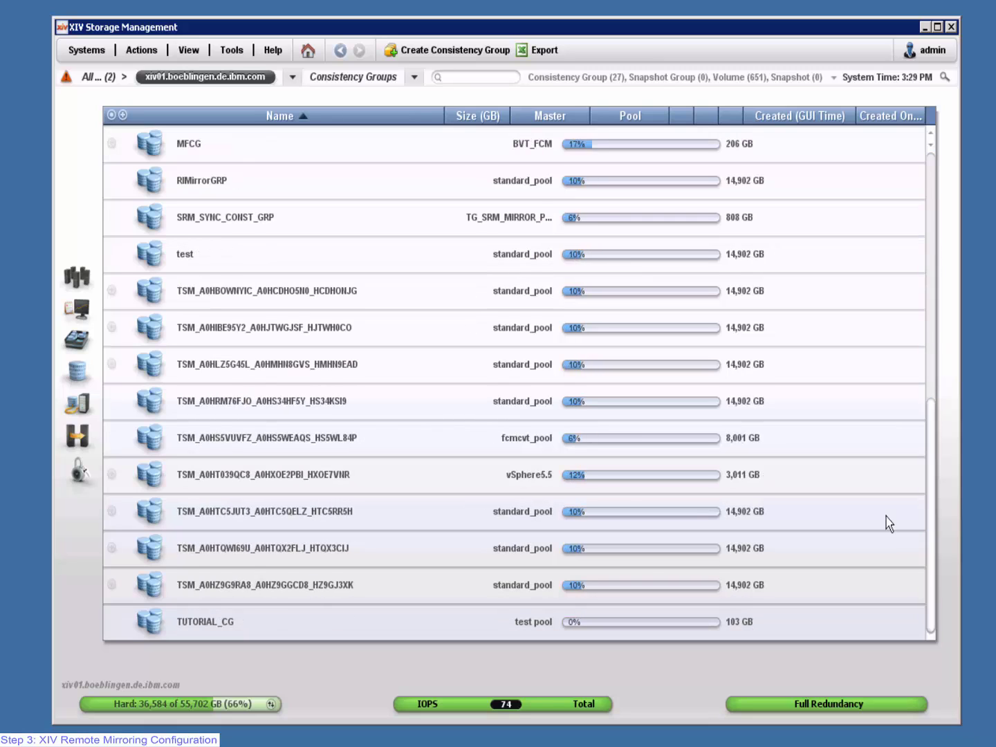
click(220, 625)
right_click(222, 630)
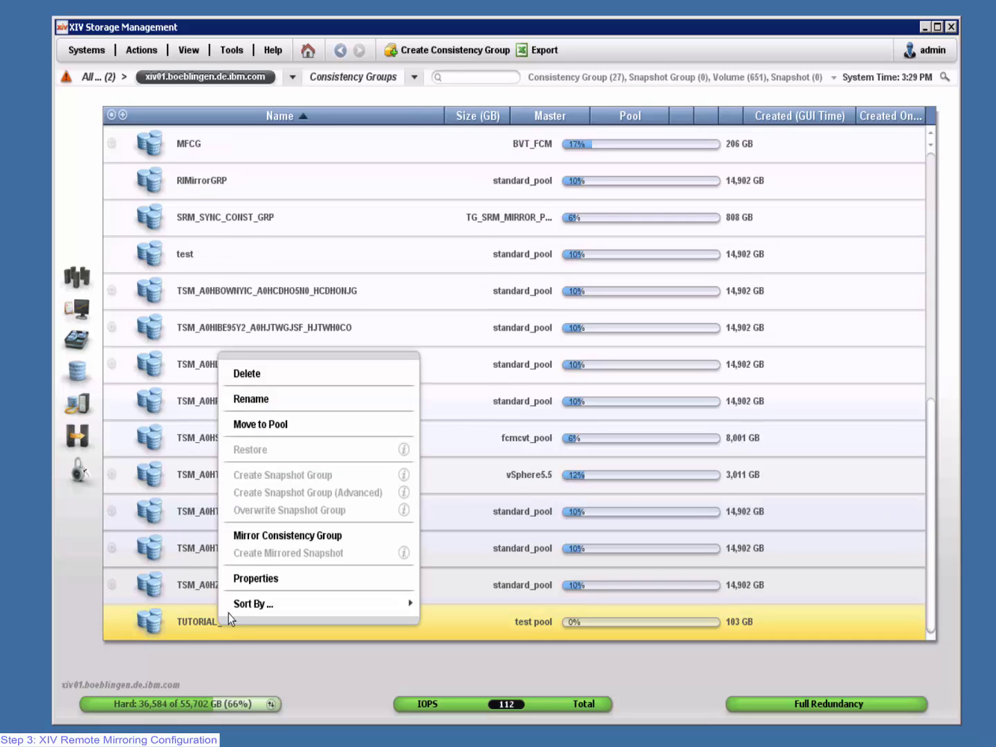
click(278, 537)
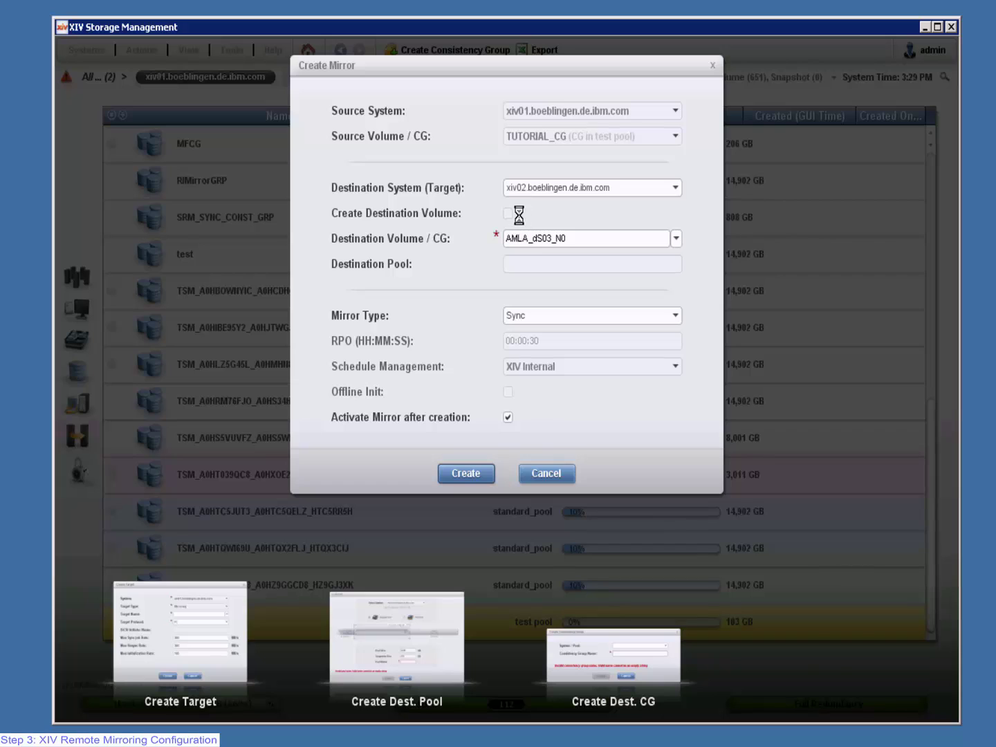
click(677, 239)
text(TUT)
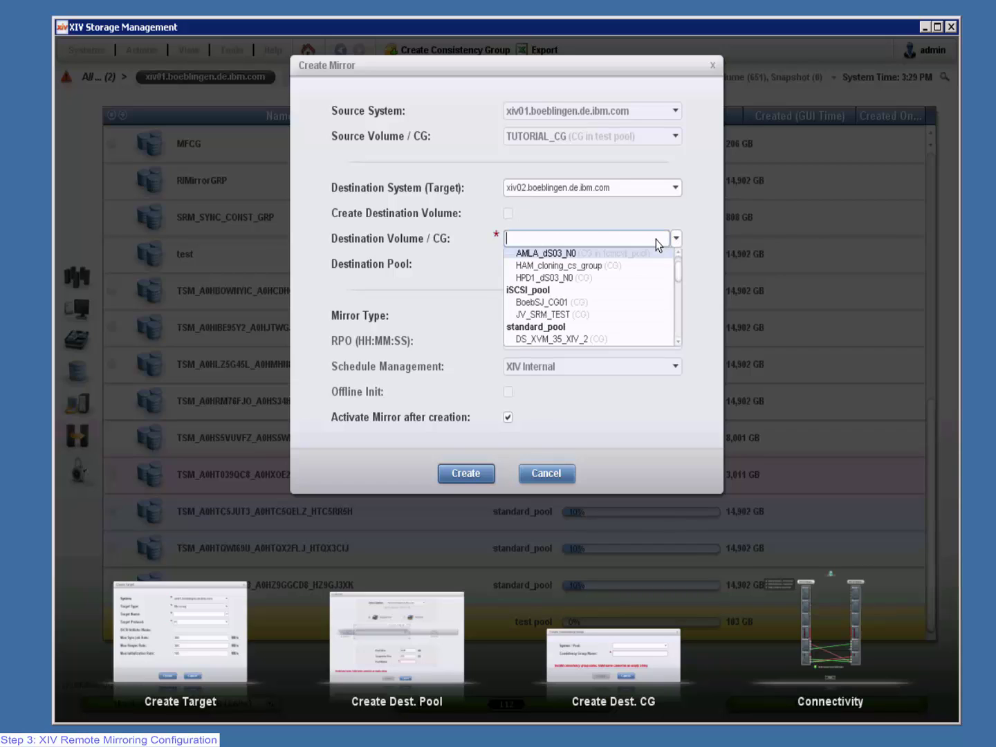
click(607, 256)
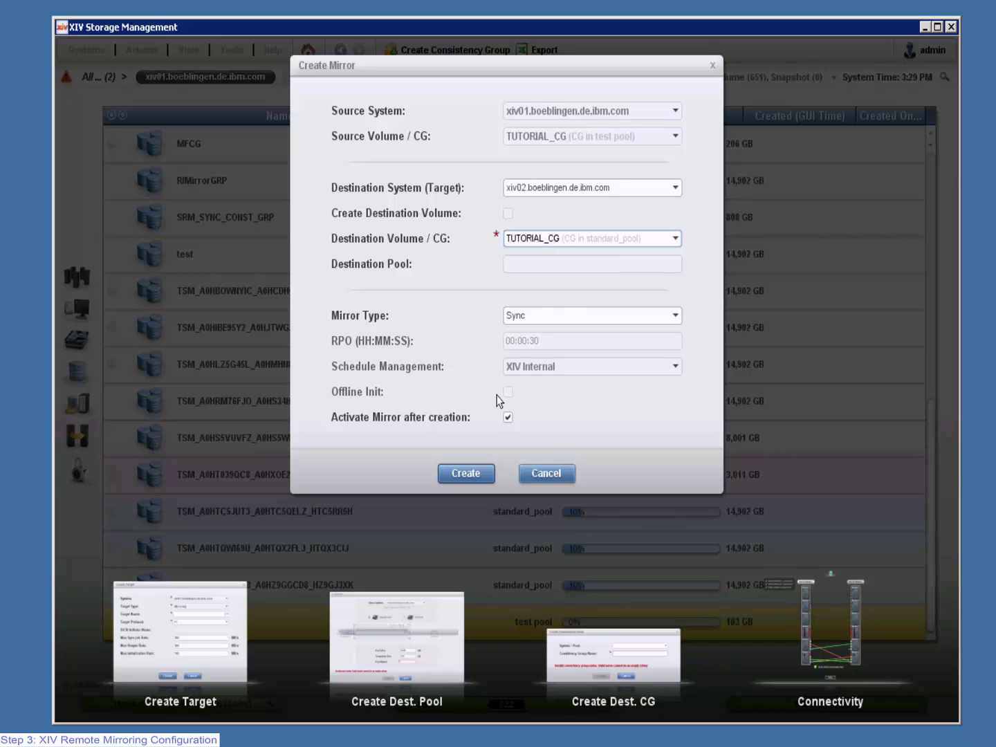
click(474, 475)
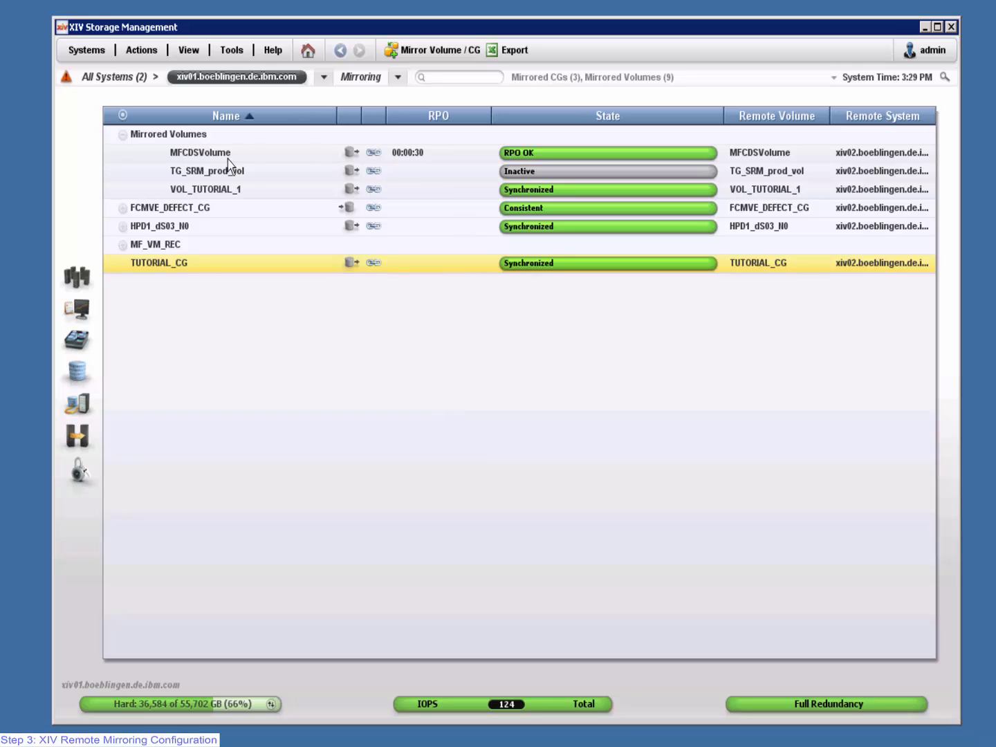
Step: Add mirrored VOL_TUTORIAL_1 to TUTORIAL_CG and expand the group to show its members
click(187, 197)
right_click(186, 195)
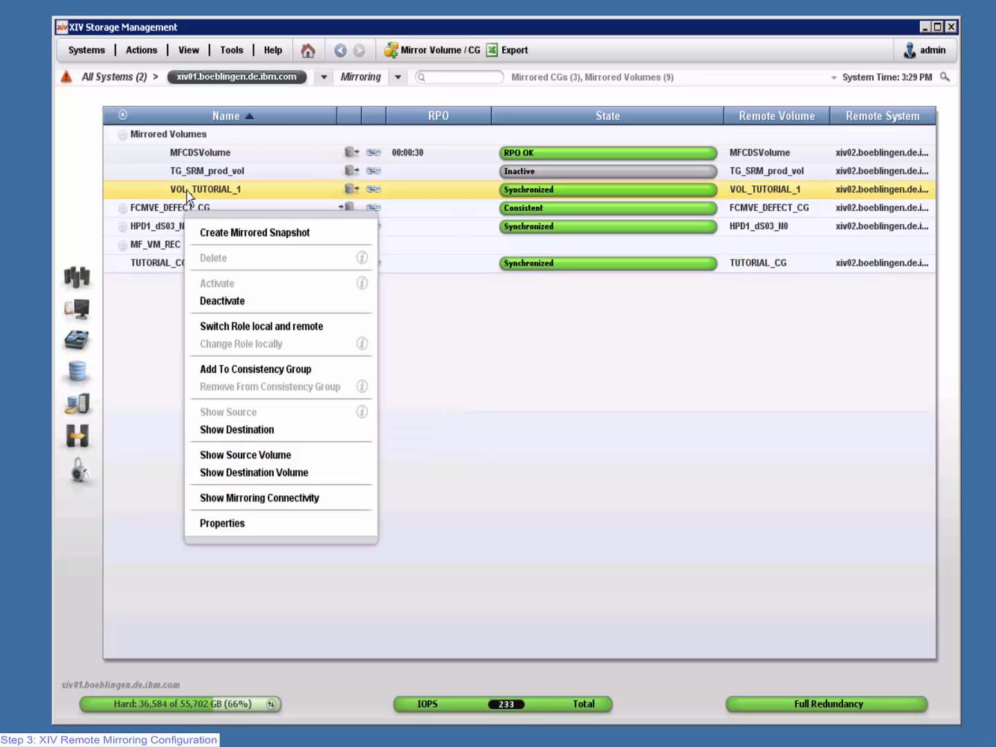
click(247, 370)
click(471, 472)
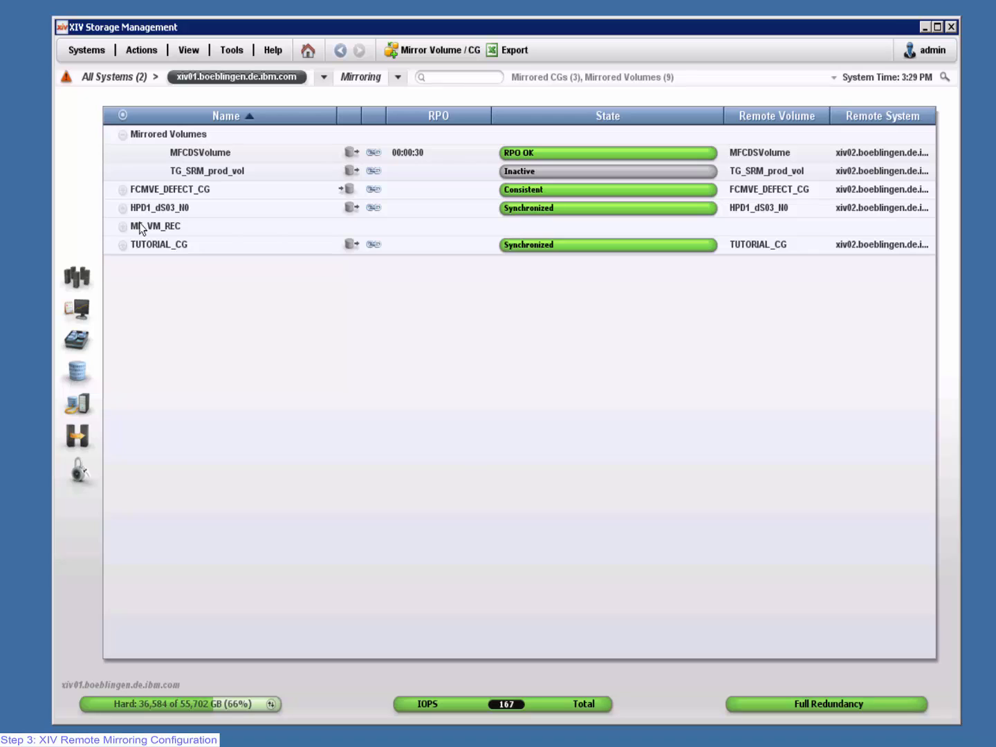
click(122, 245)
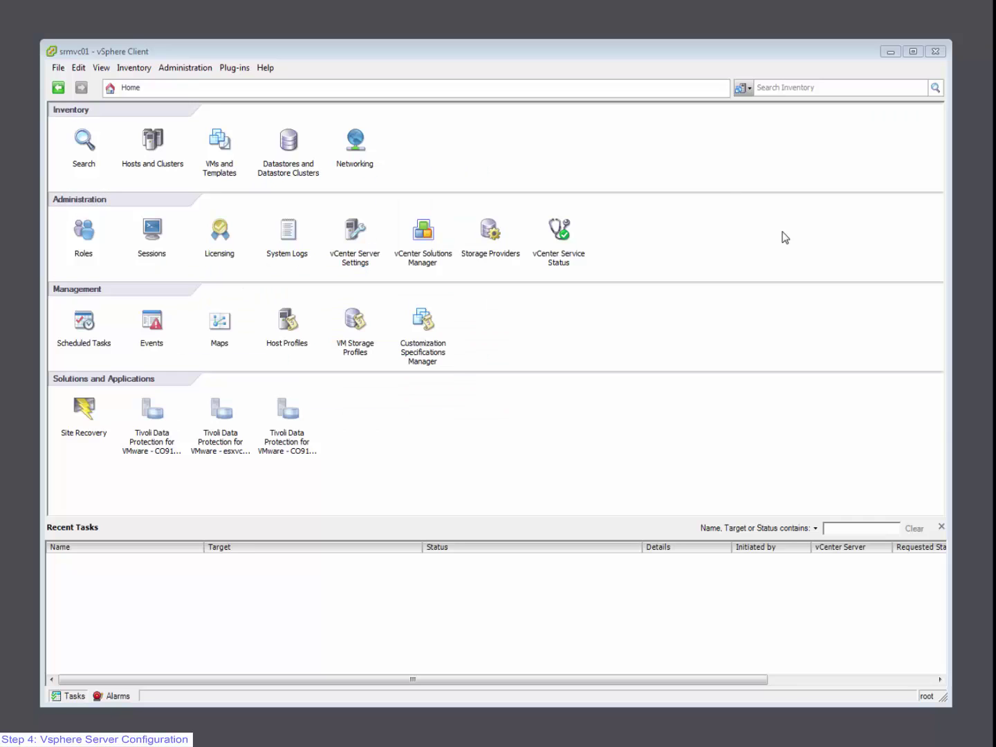
Step: Show the Storage datastores on srmesx01's Configuration tab in Hosts and Clusters
click(152, 141)
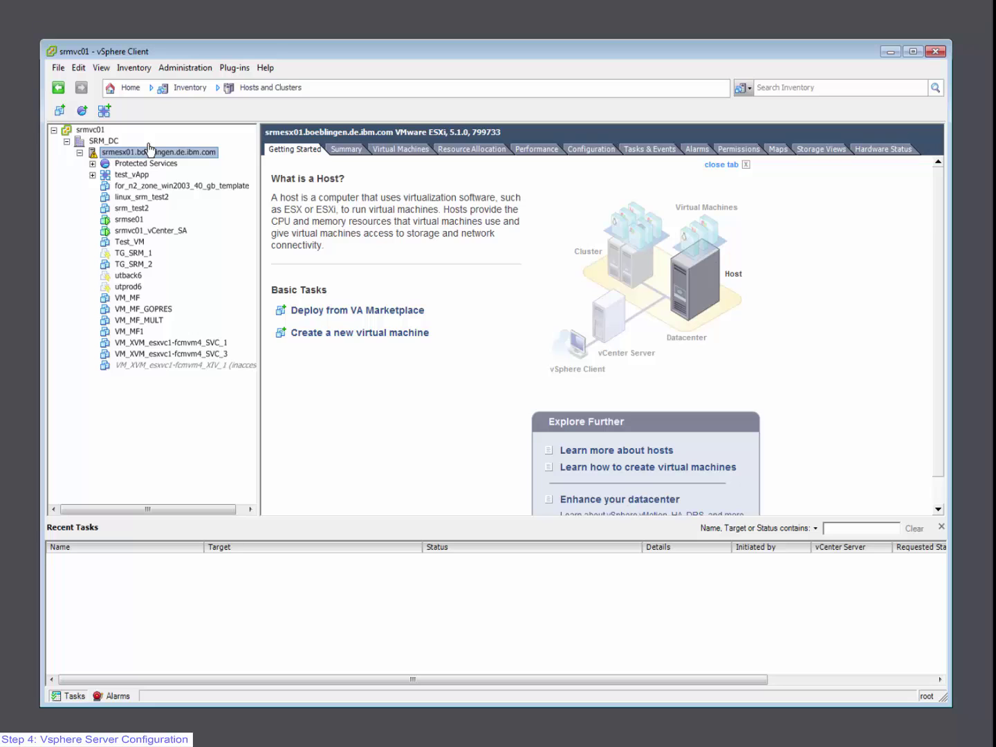
click(587, 153)
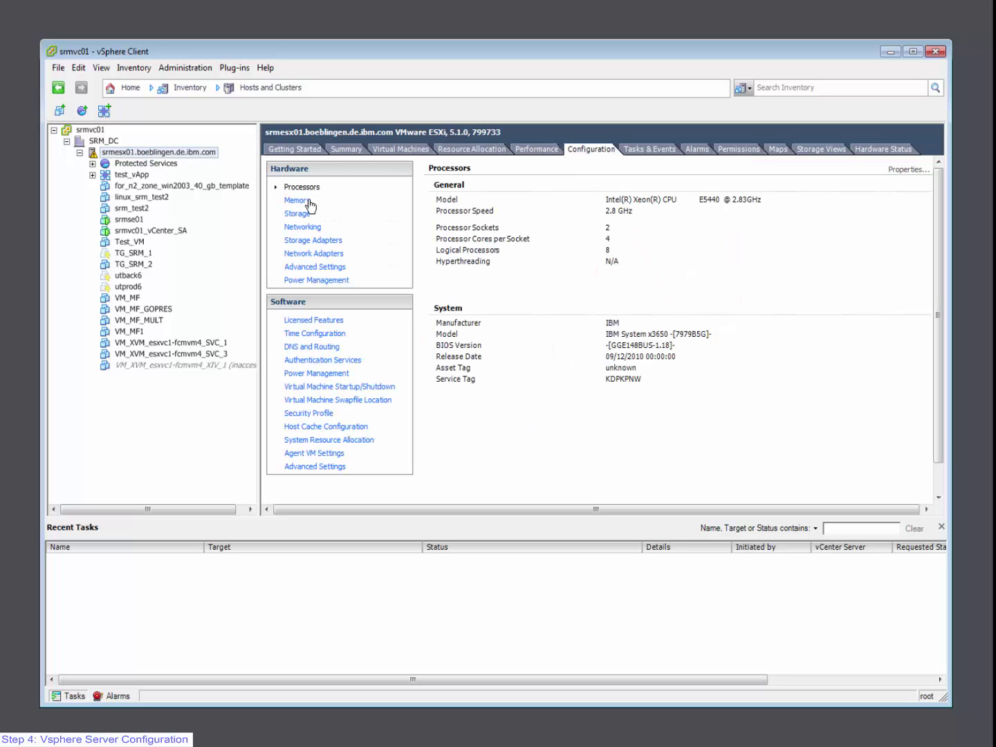
click(297, 215)
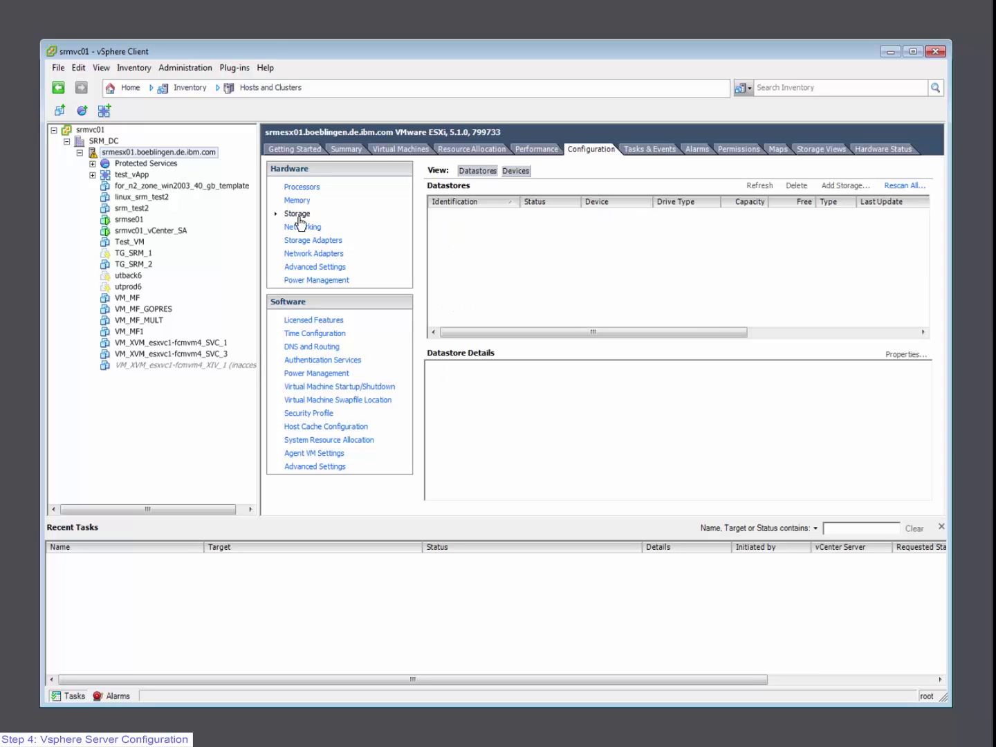
Step: Start adding Disk/LUN storage and select the 16 GB LUN 2 Fibre Channel disk
click(855, 186)
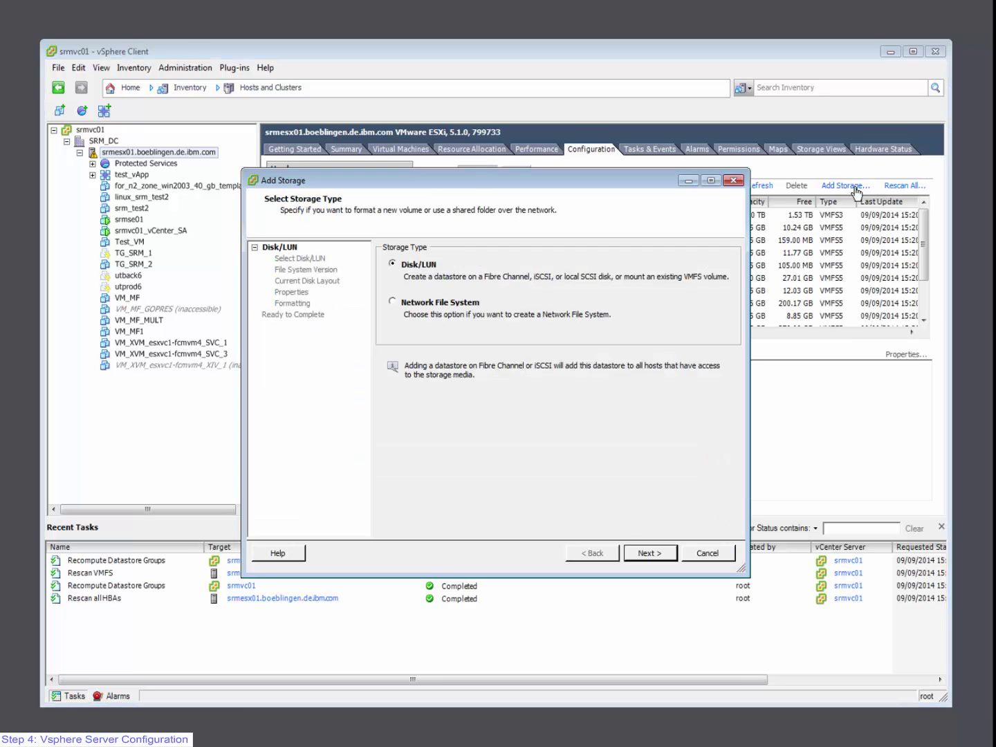
click(650, 553)
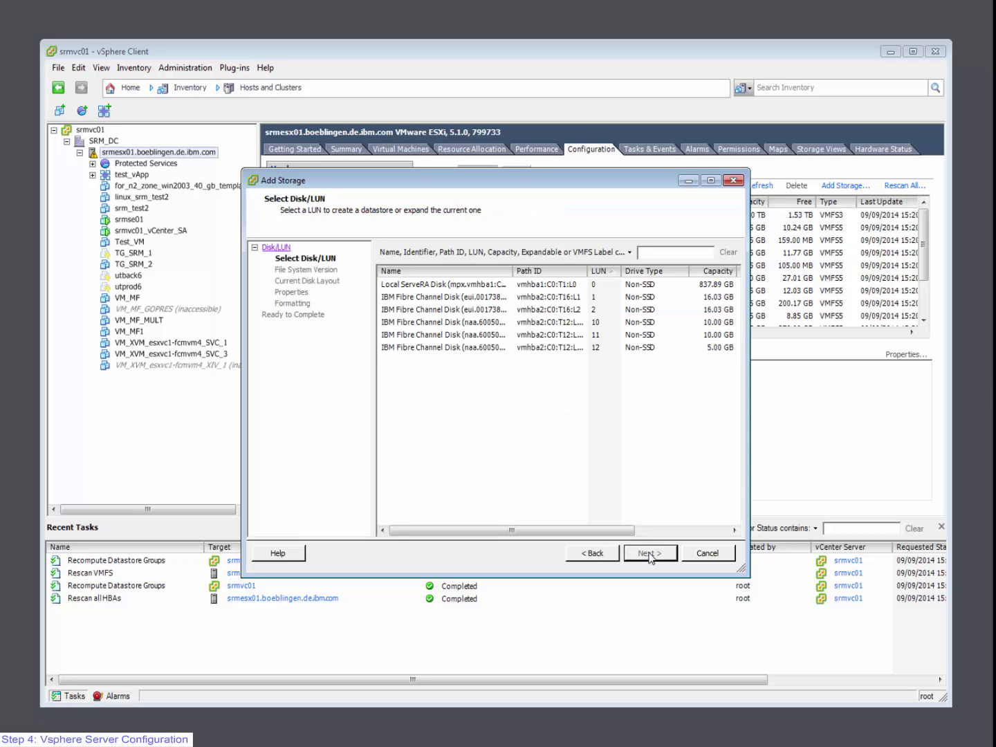
drag(750, 400, 912, 381)
drag(516, 272, 610, 270)
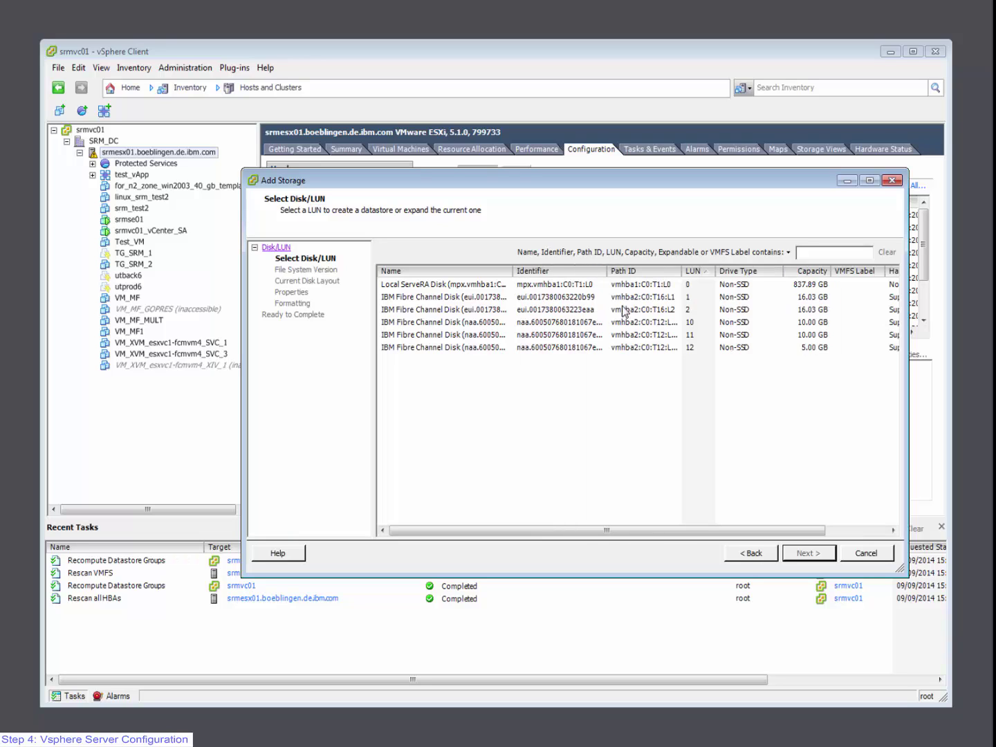
drag(516, 271, 602, 270)
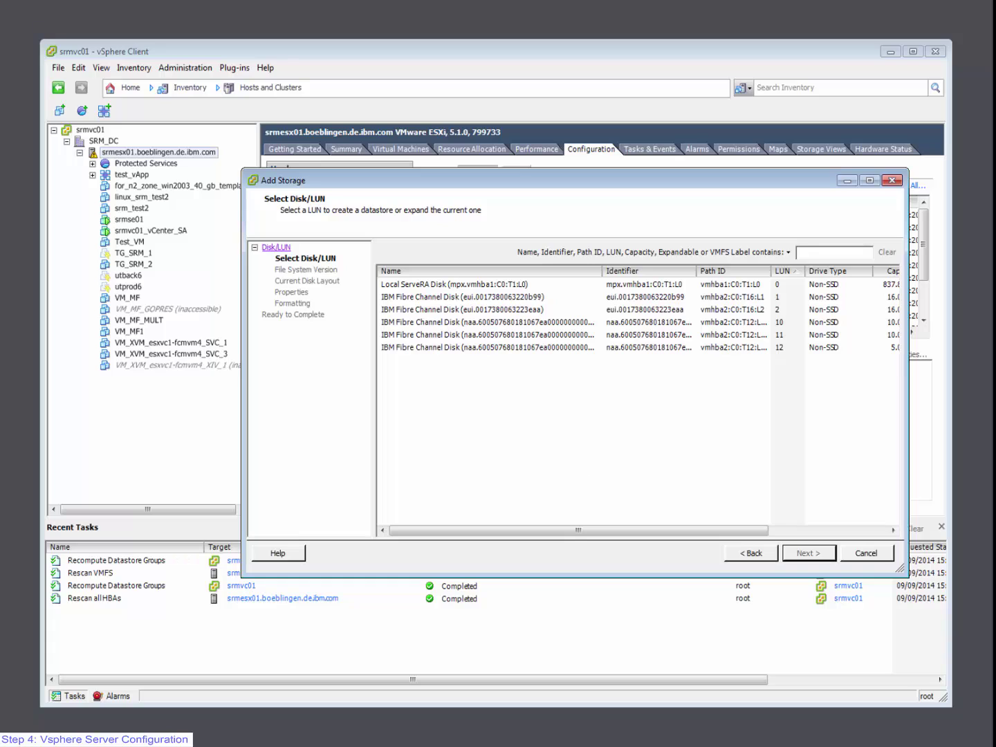
click(493, 311)
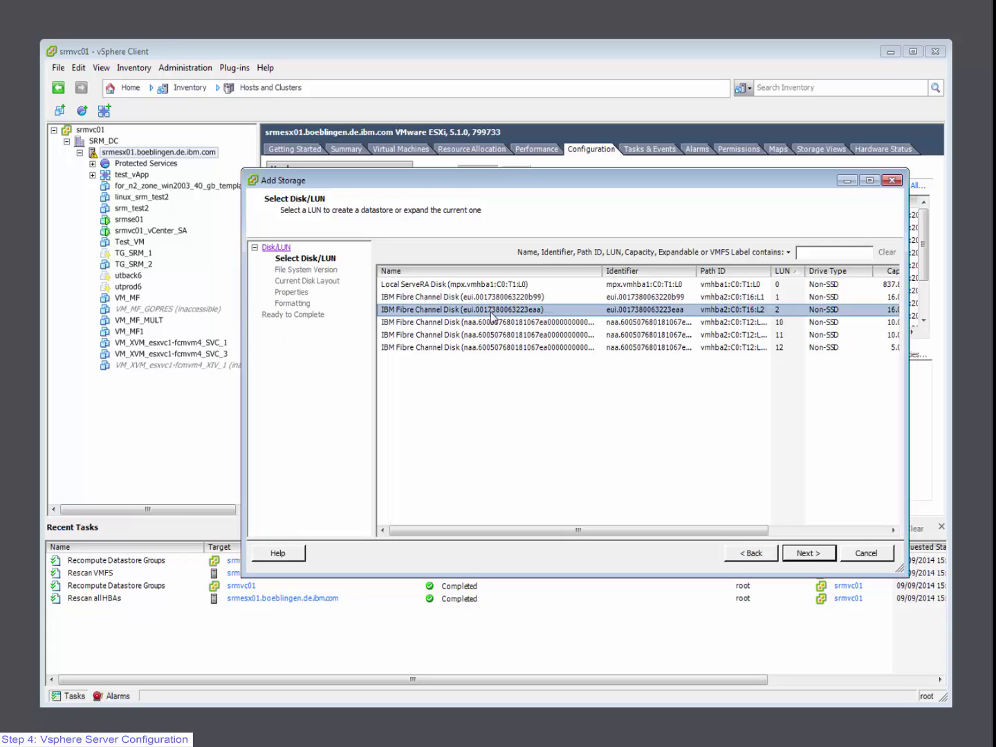
Step: Create the VMFS-5 datastore DS_TUTORIAL using the maximum available space
click(808, 554)
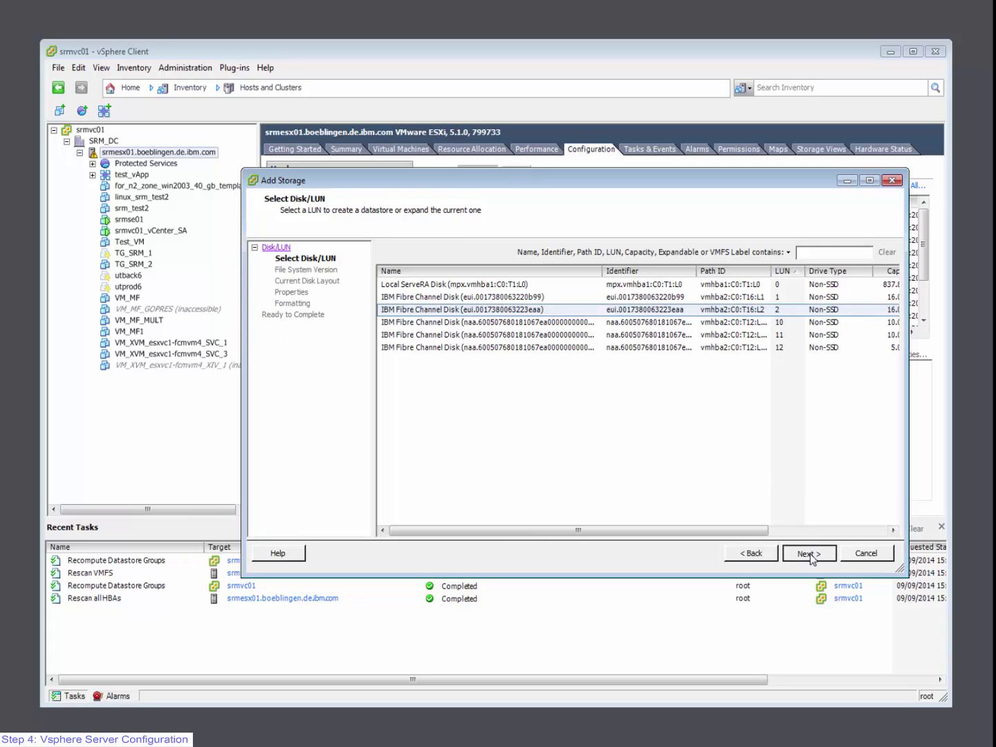
click(808, 555)
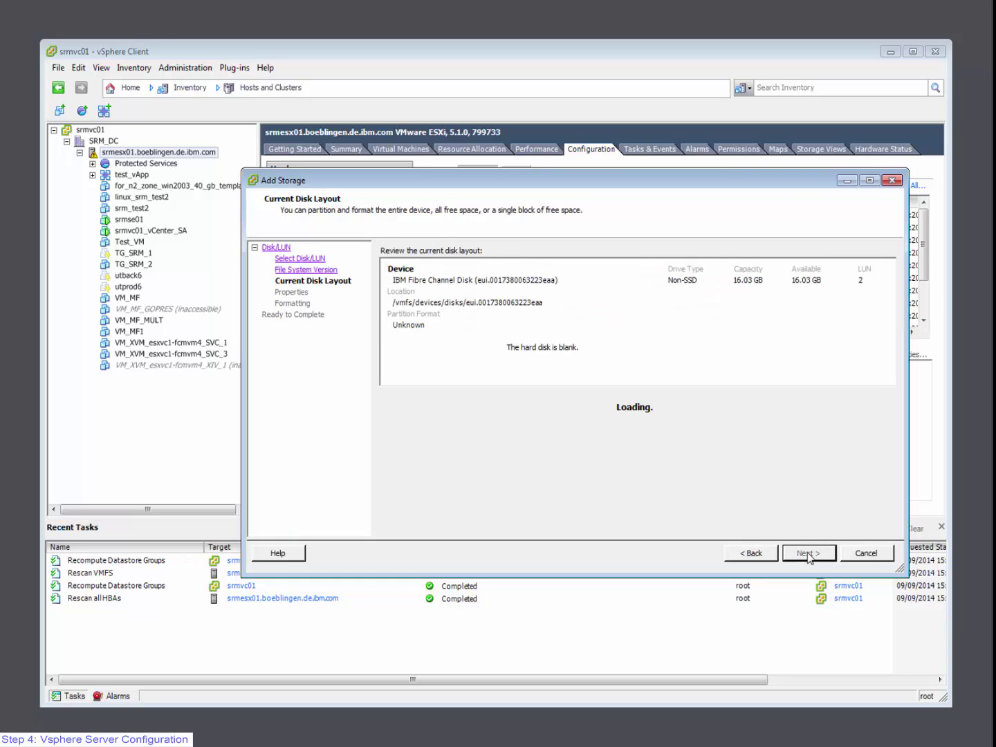
click(807, 554)
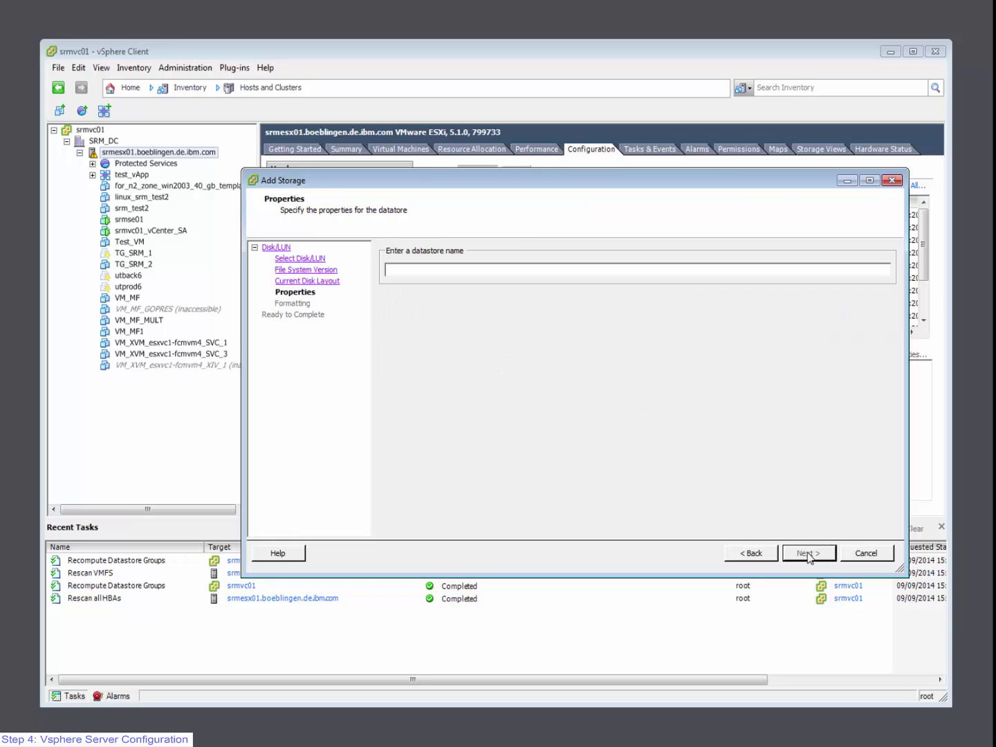
text(DS_TUTORIAL)
click(817, 559)
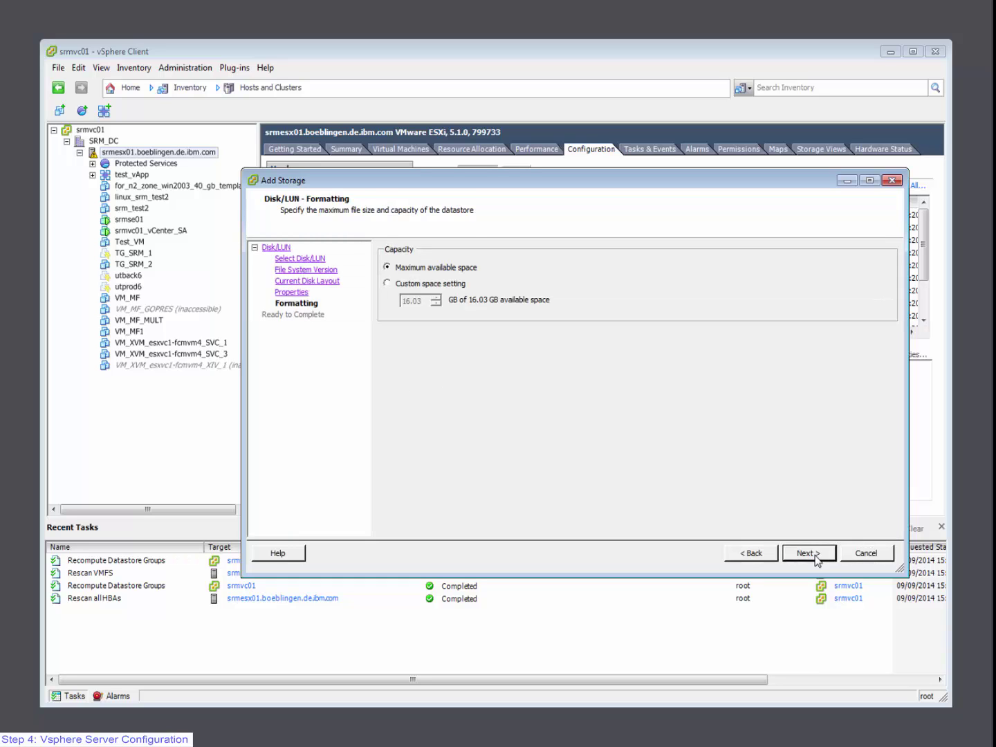
click(808, 553)
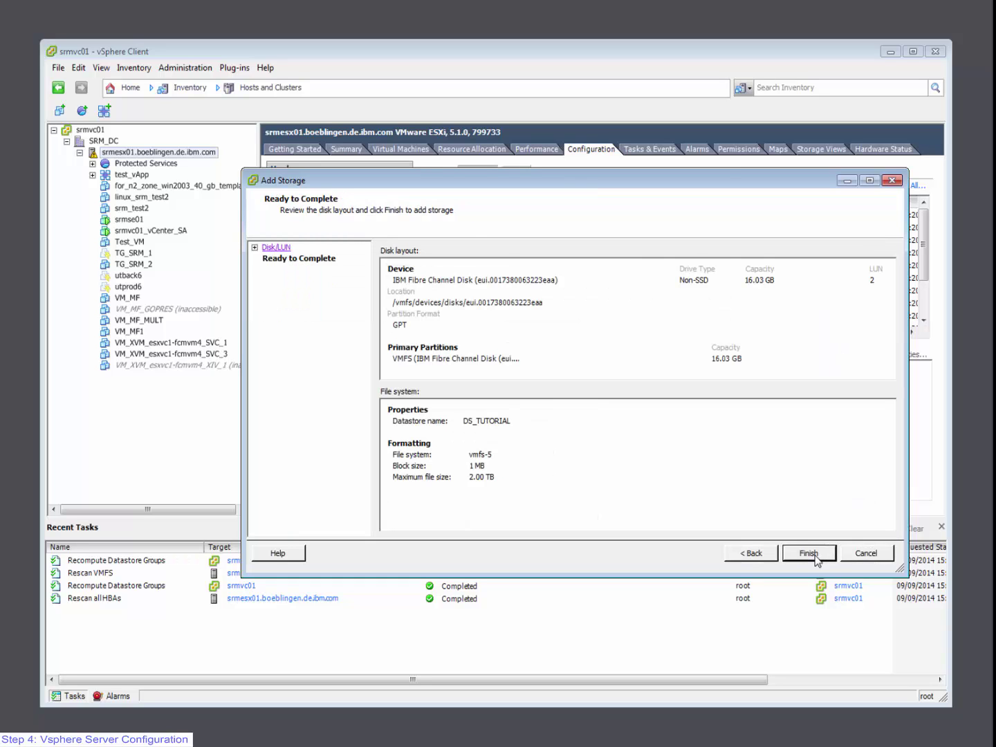
click(808, 558)
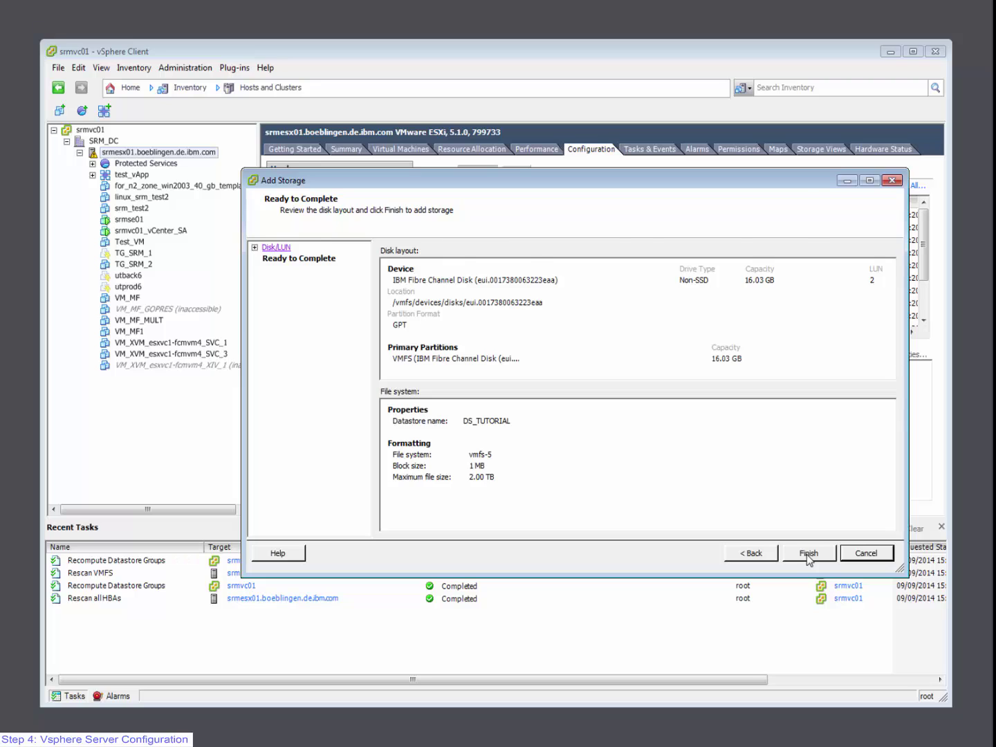
click(808, 553)
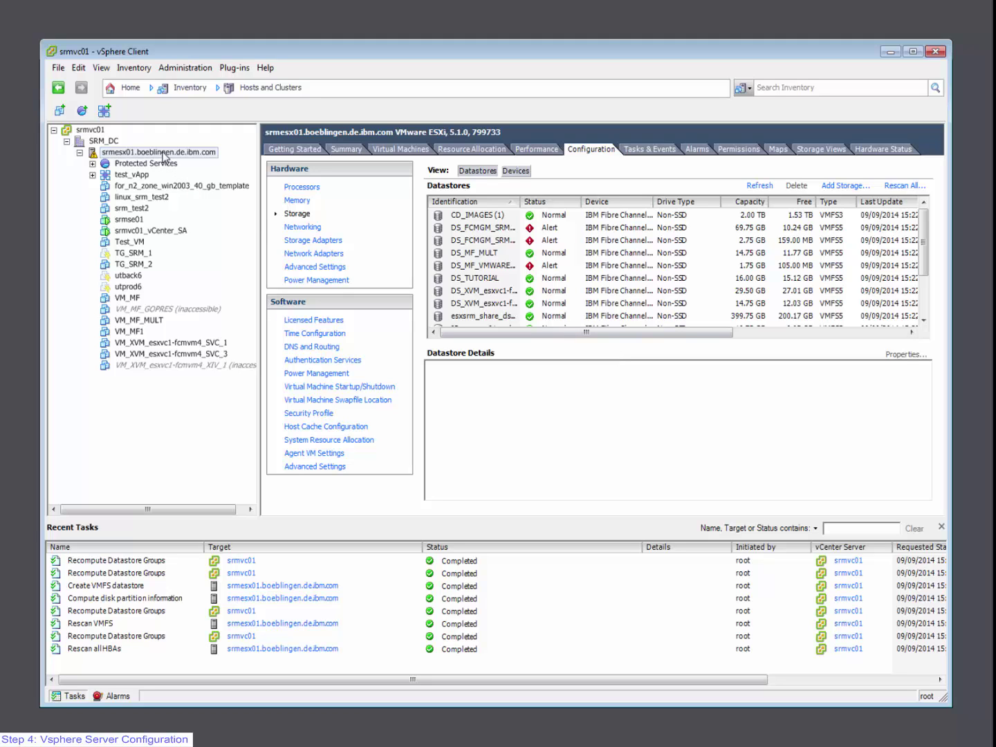
Step: Start a Typical new virtual machine named VM_TUTORIAL_1 stored on DS_TUTORIAL
right_click(163, 157)
click(201, 159)
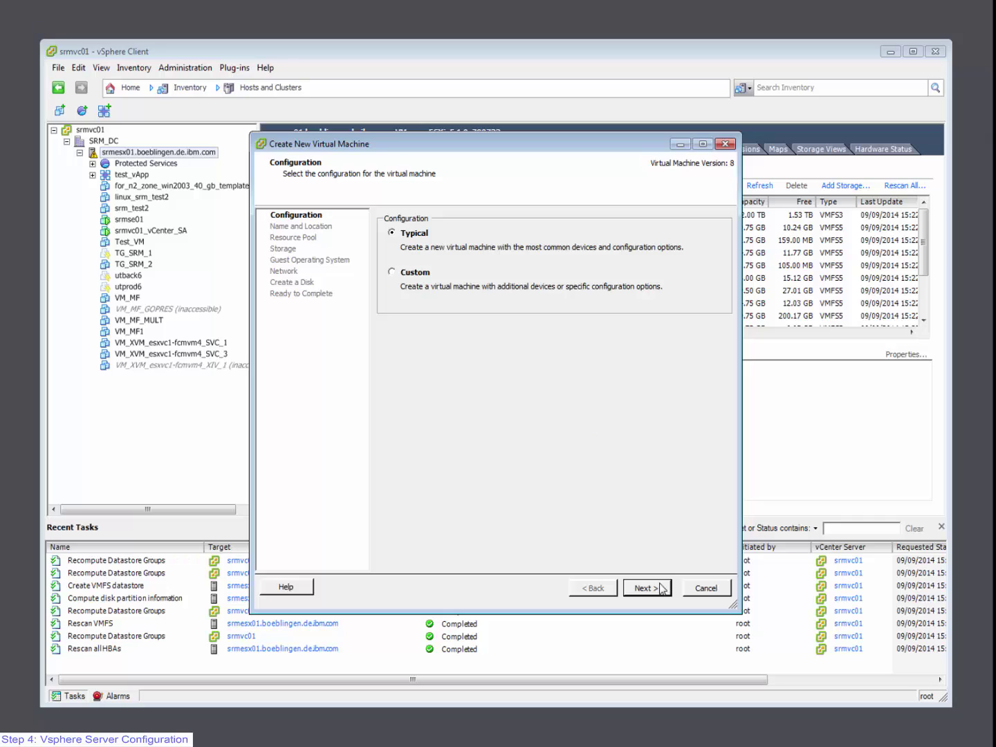
click(653, 589)
text(V)
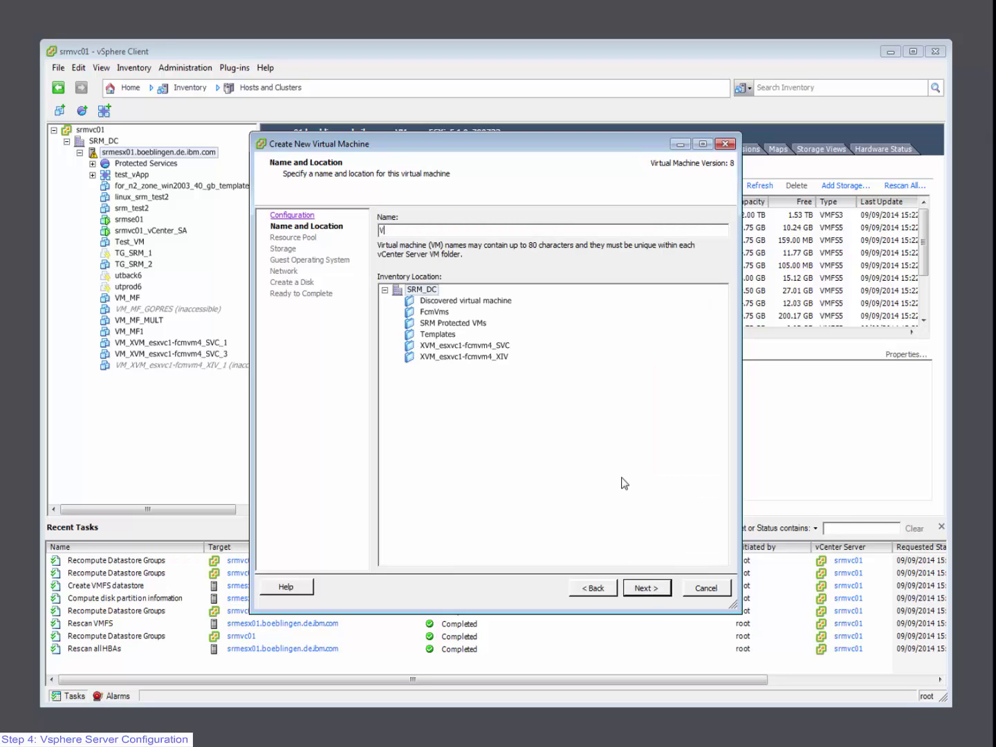
text(M_TUTORIAL_1)
click(648, 589)
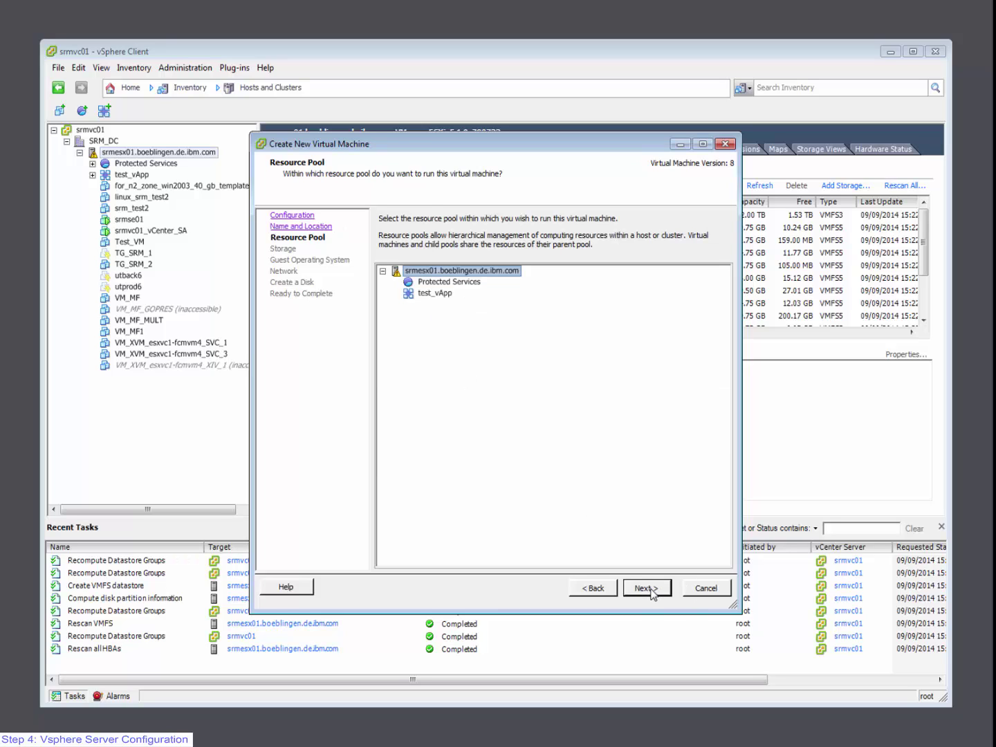
click(648, 588)
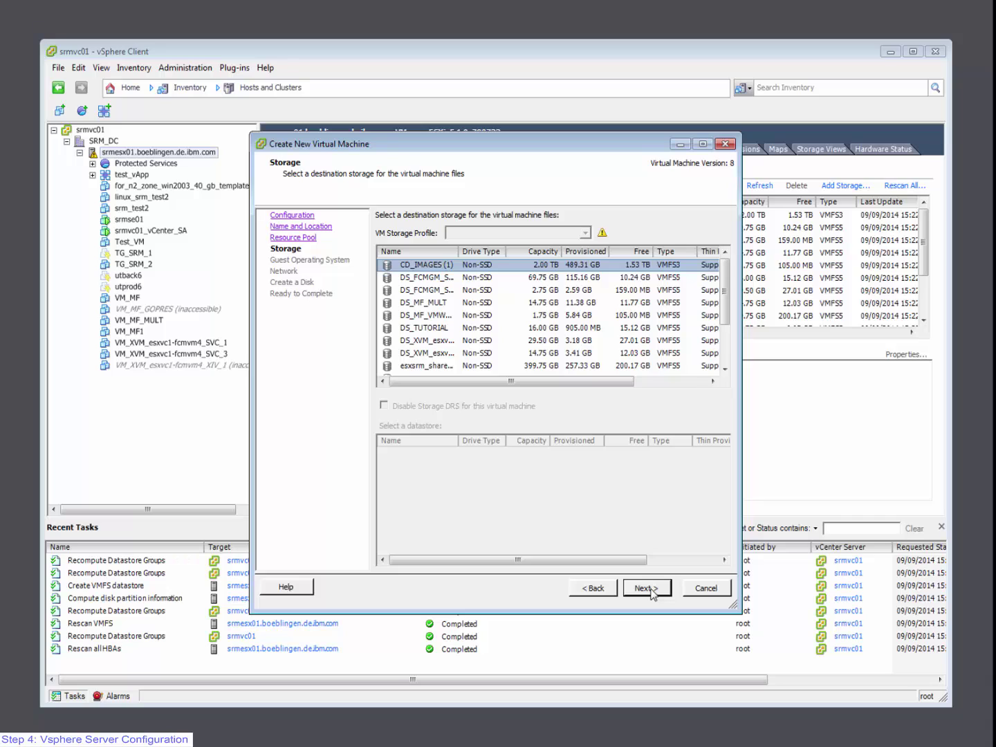
drag(458, 252, 523, 252)
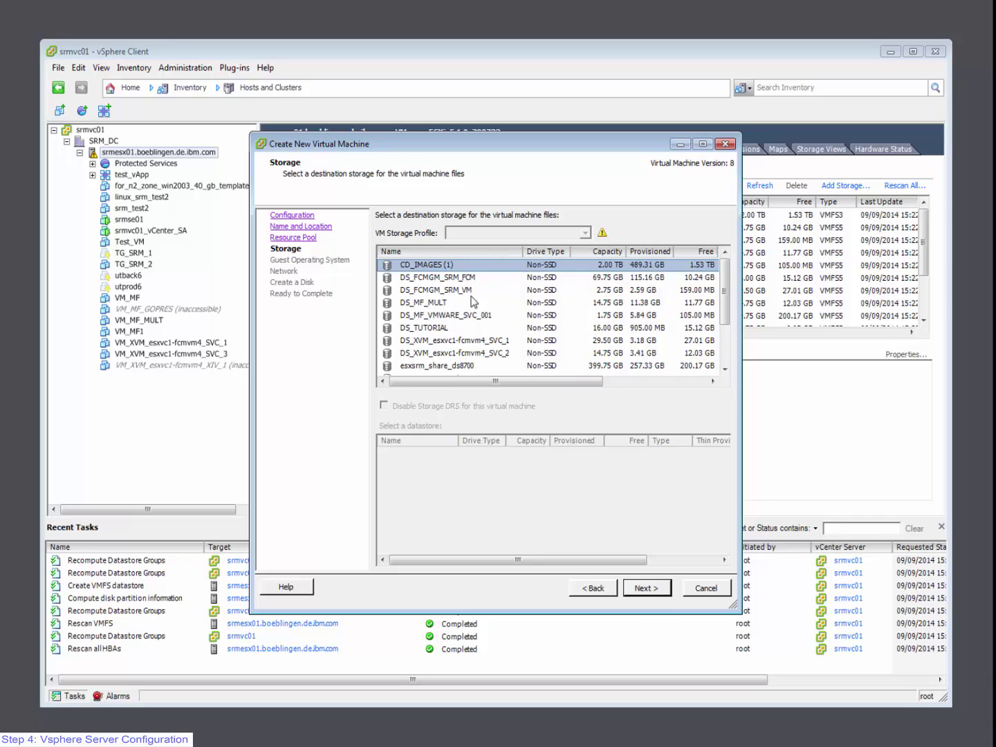
click(433, 329)
Step: Keep the Windows guest and default network, set a 5 GB disk, and finish
click(647, 588)
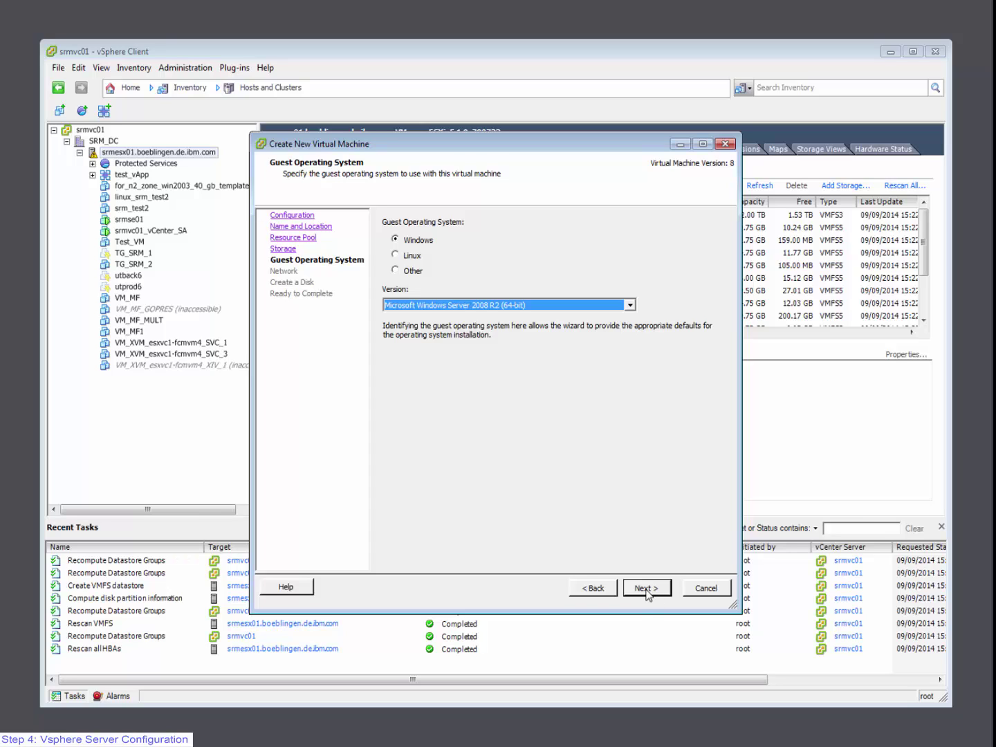
click(647, 590)
click(647, 590)
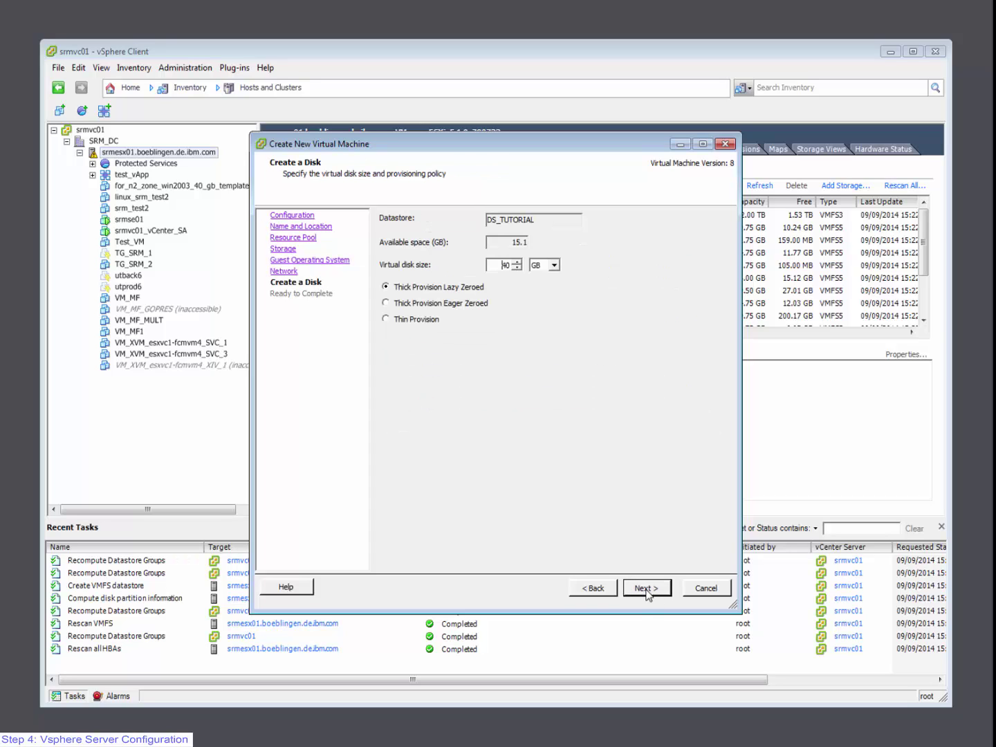
key(BackSpace)
key(BackSpace)
text(5)
click(646, 588)
click(645, 589)
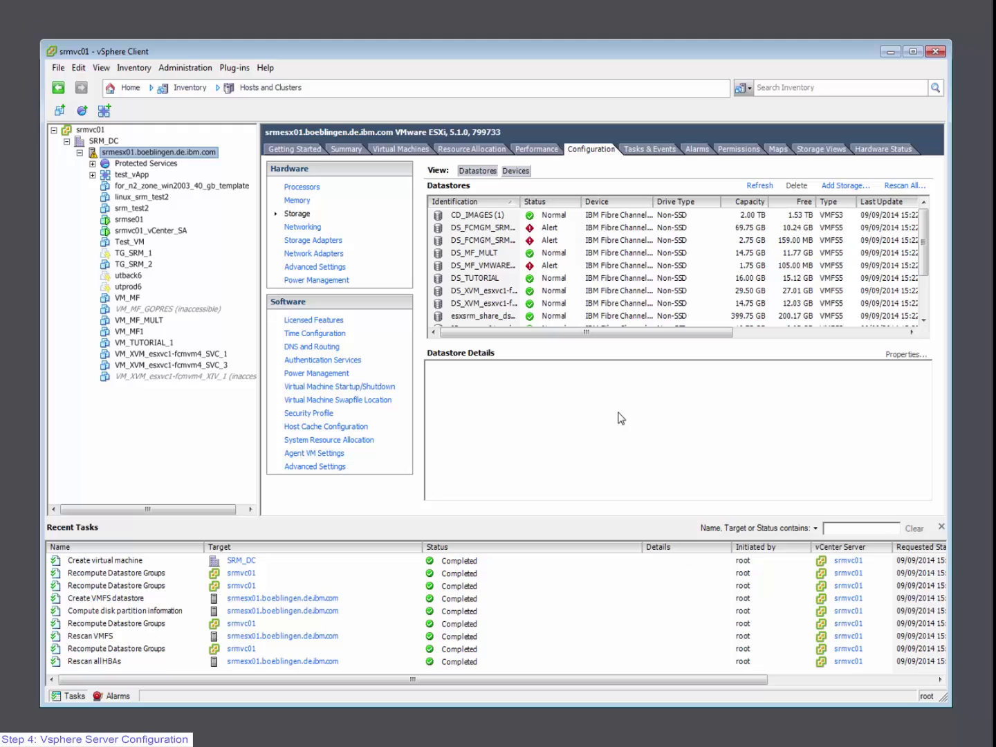
Step: Start a Typical new virtual machine named VM_TUTORIAL_2 stored on DS_TUTORIAL
right_click(182, 154)
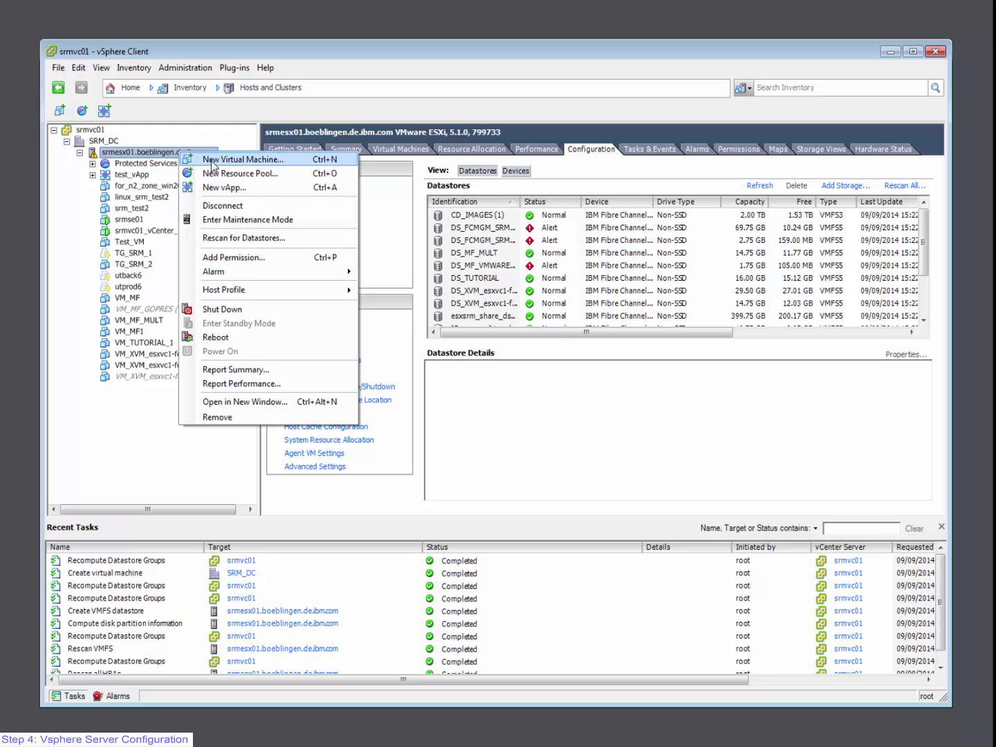
click(218, 160)
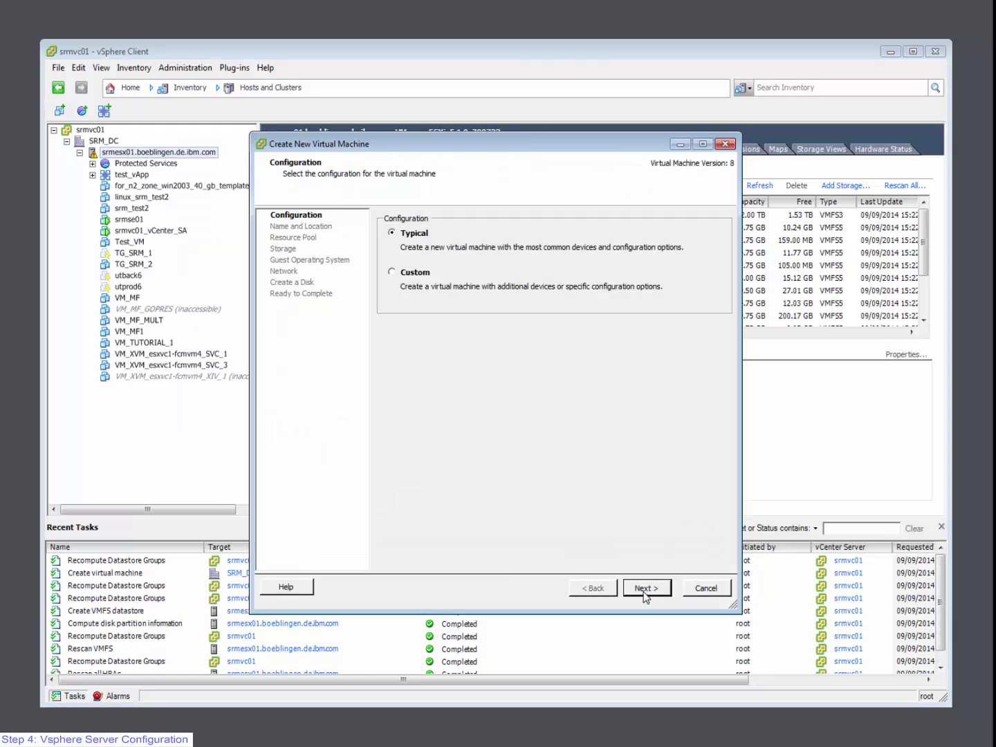
click(645, 588)
text(VM)
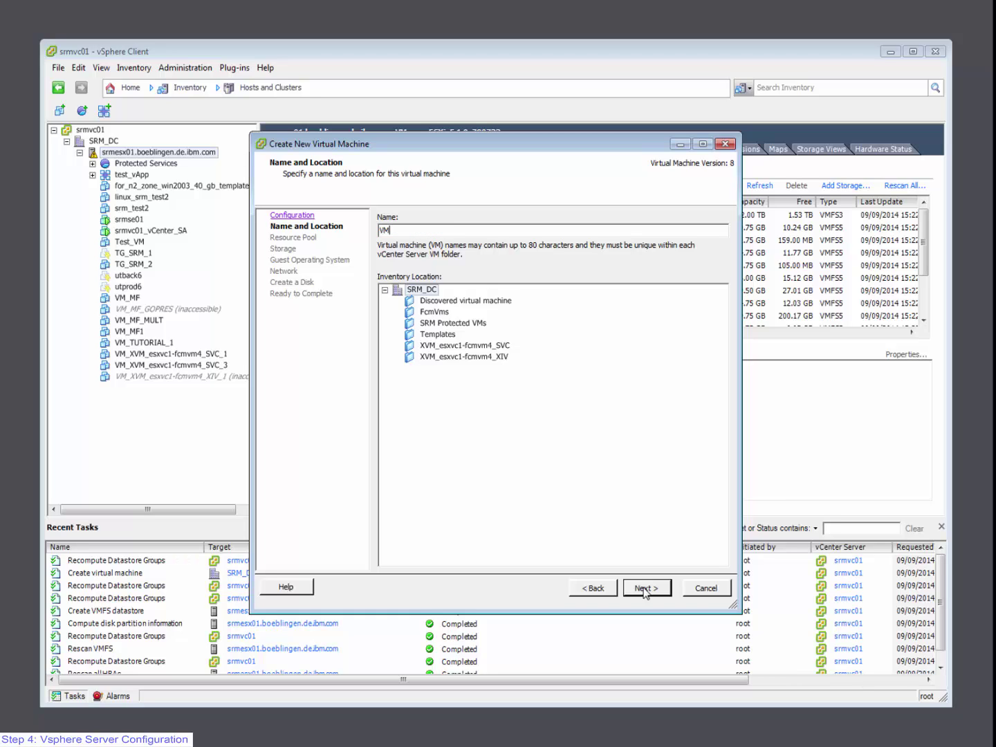
text(_TUTORIAL_2)
click(656, 596)
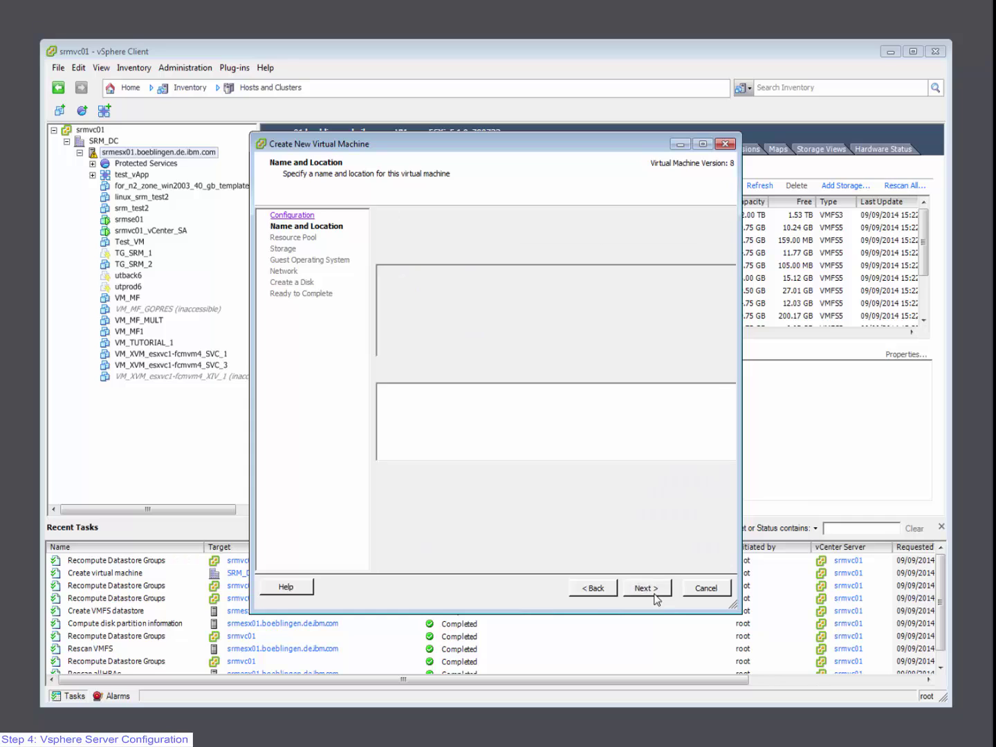
click(657, 600)
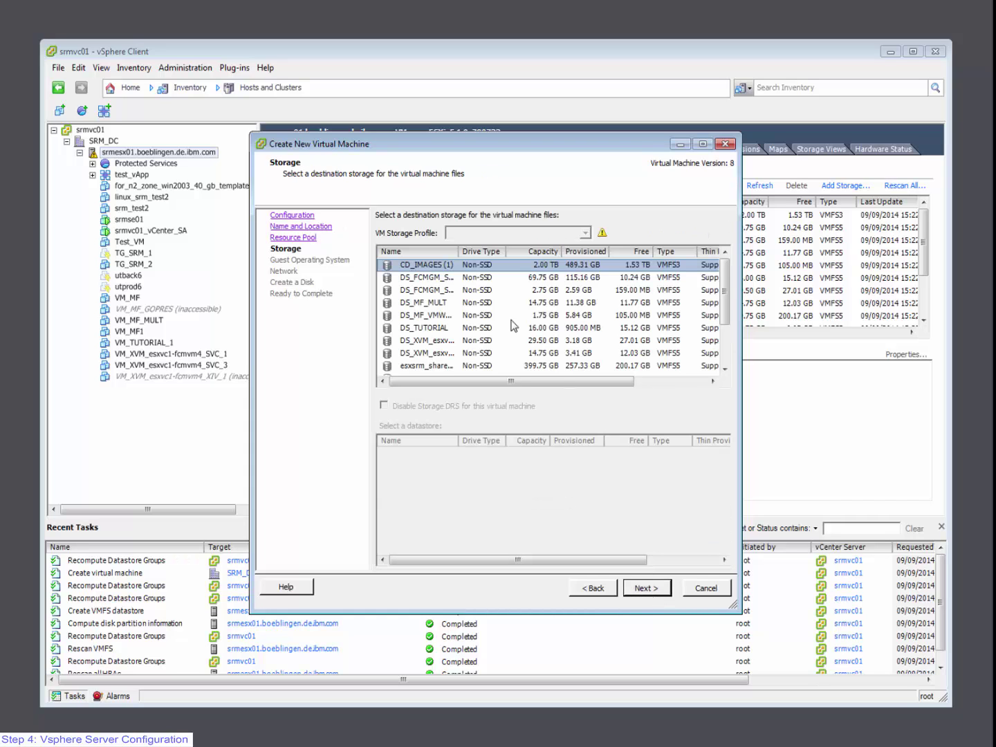
drag(457, 252, 523, 251)
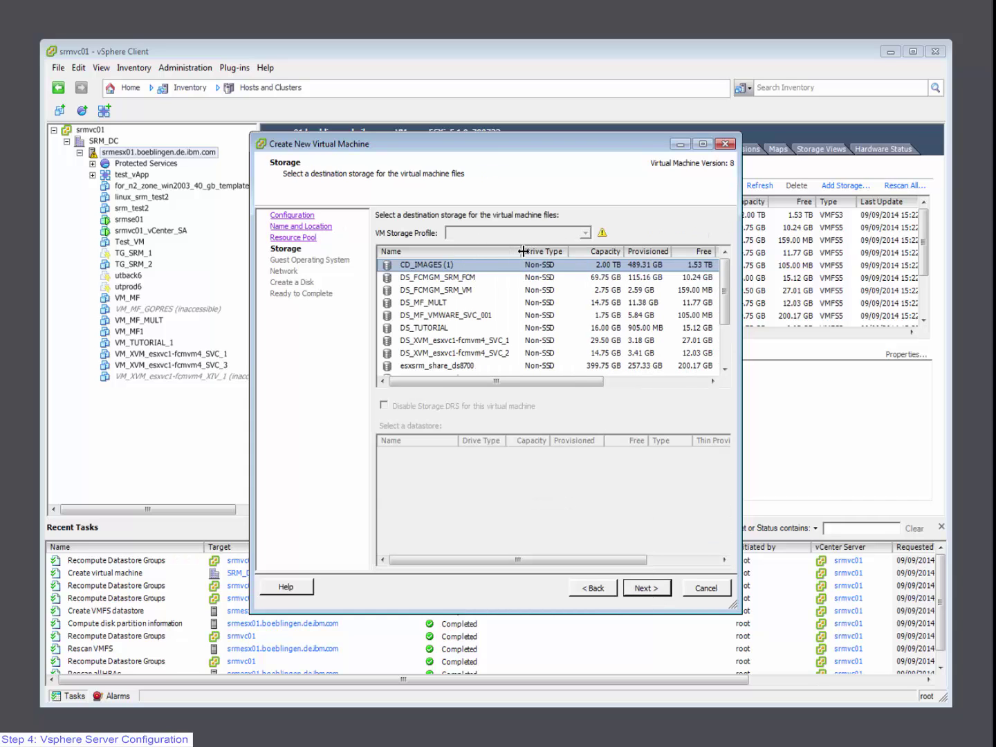
click(437, 327)
Step: Set the guest OS to Linux, keep default network, use a 5 GB disk, and finish
click(646, 588)
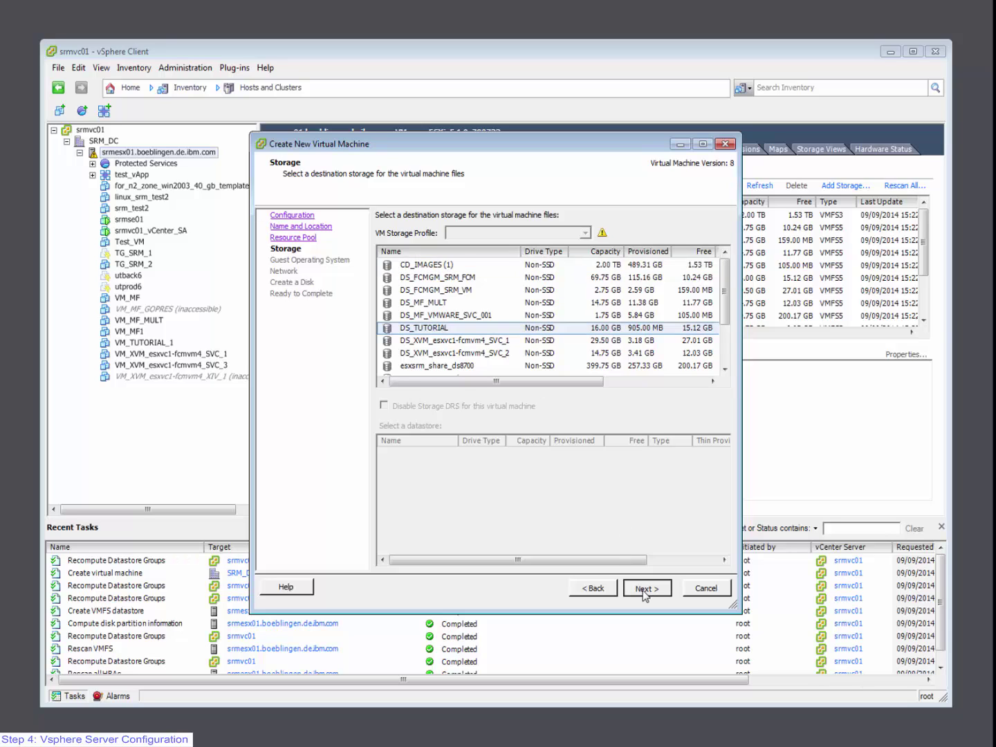
click(395, 254)
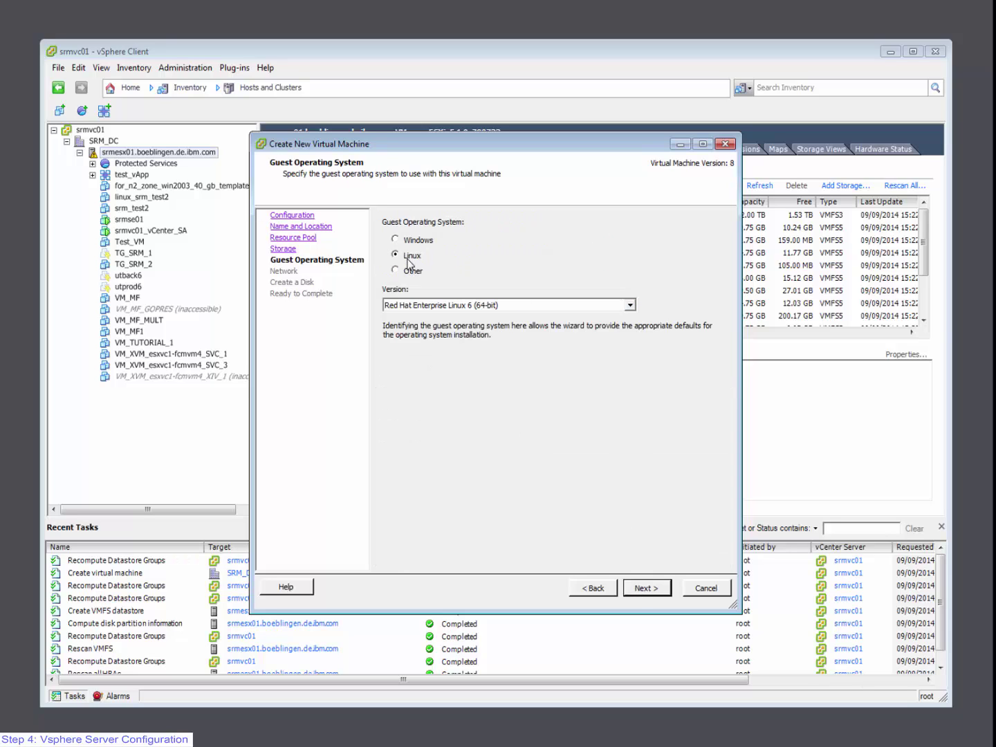
click(646, 590)
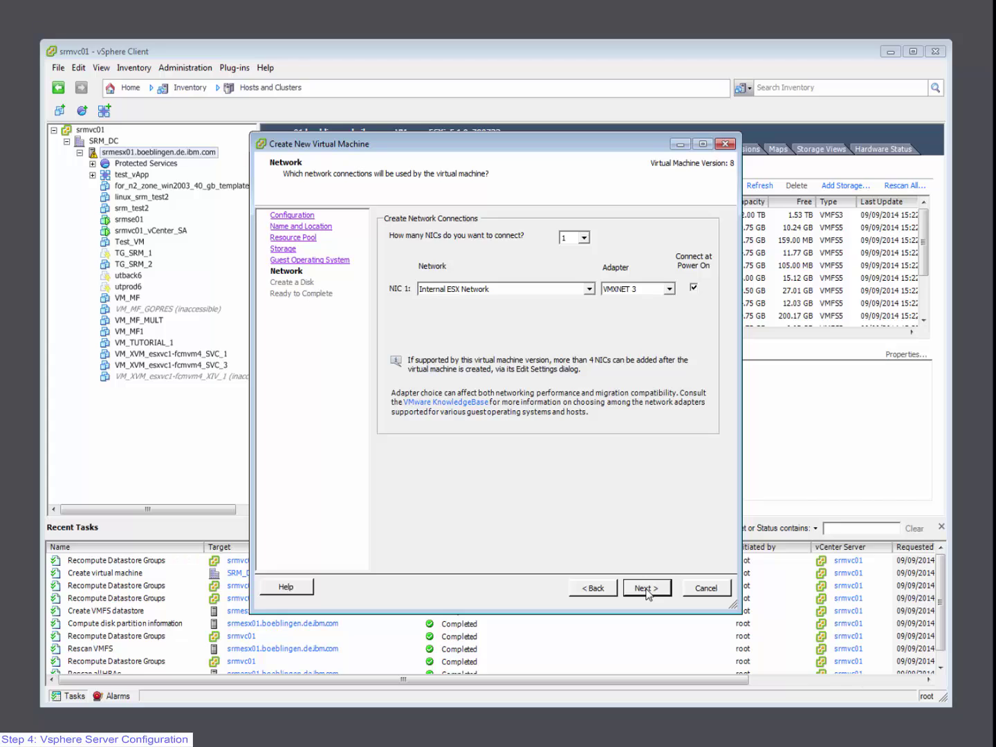
click(647, 589)
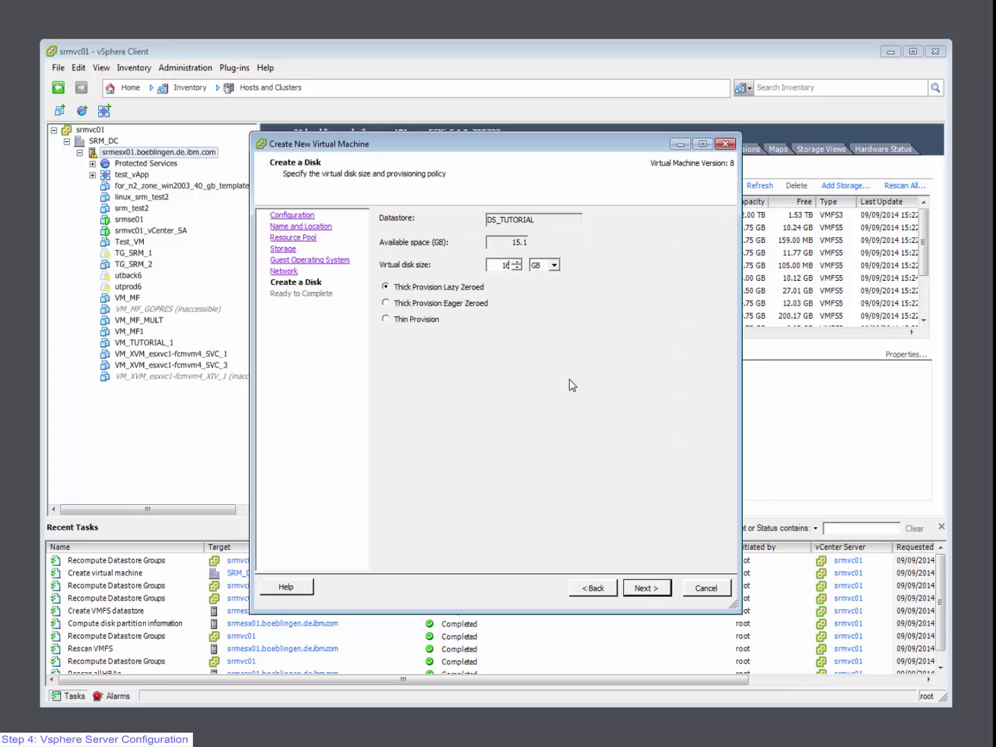
key(BackSpace)
key(BackSpace)
text(5)
click(638, 589)
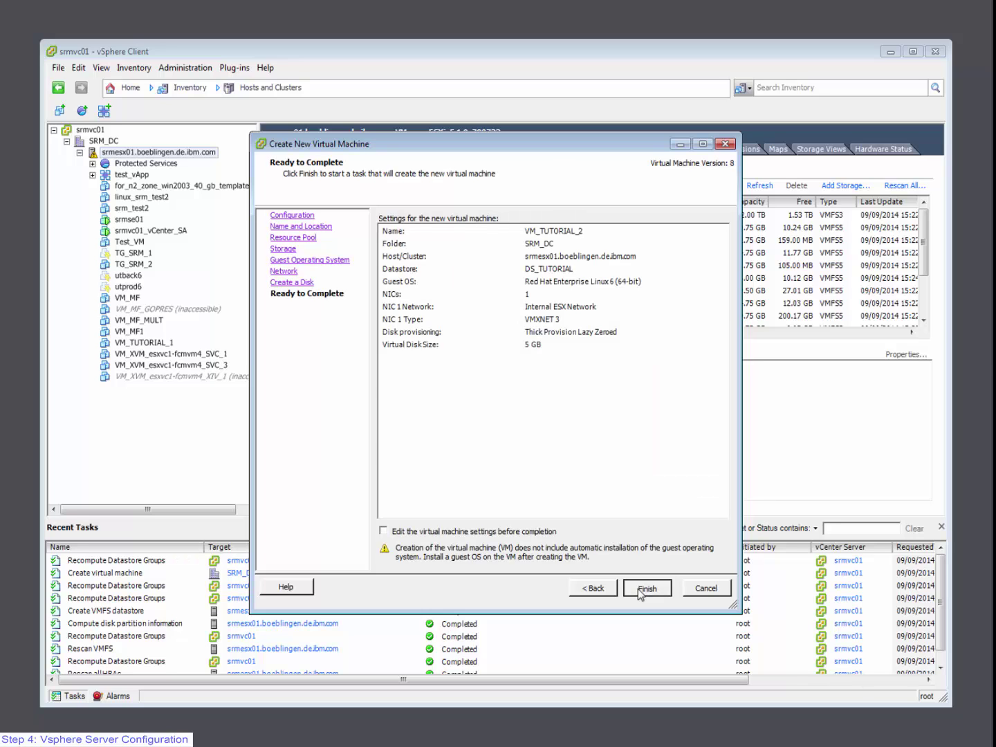
click(639, 589)
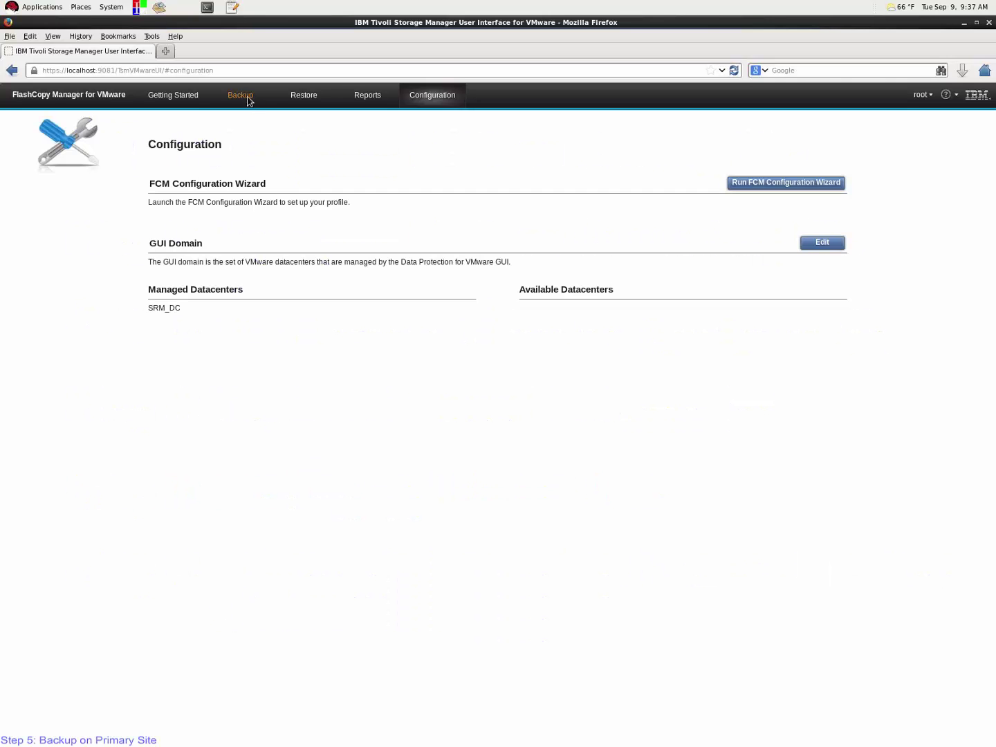
Step: In the Backup tab's Create Schedule wizard, enter name Tutorial_Schedule and description 'Remote backup'
click(246, 99)
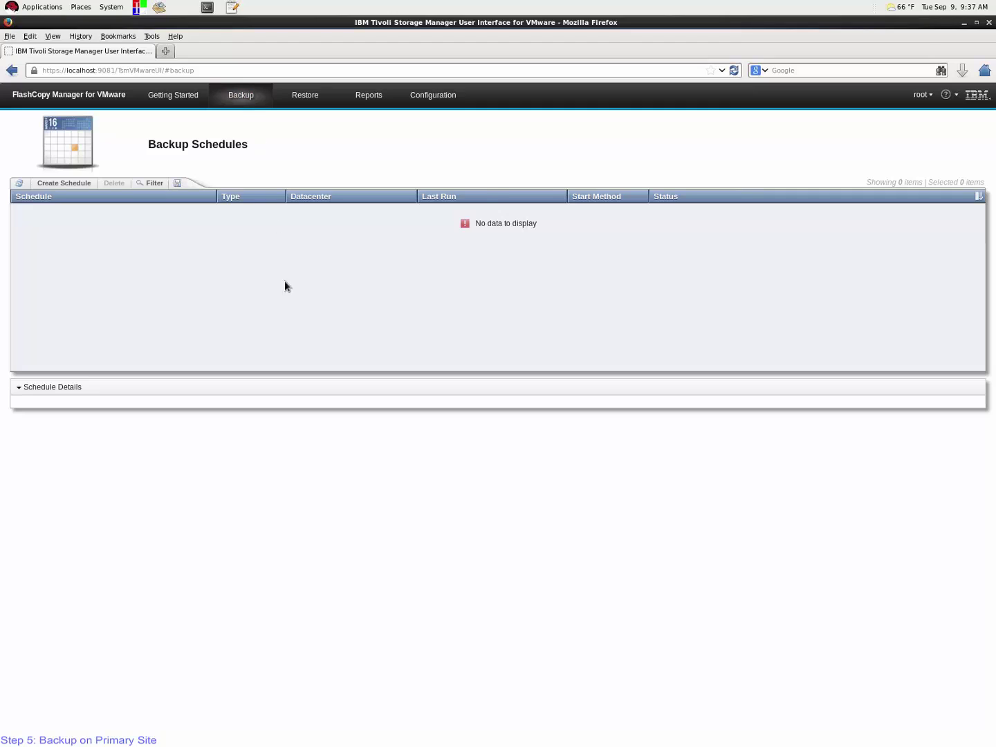
click(64, 184)
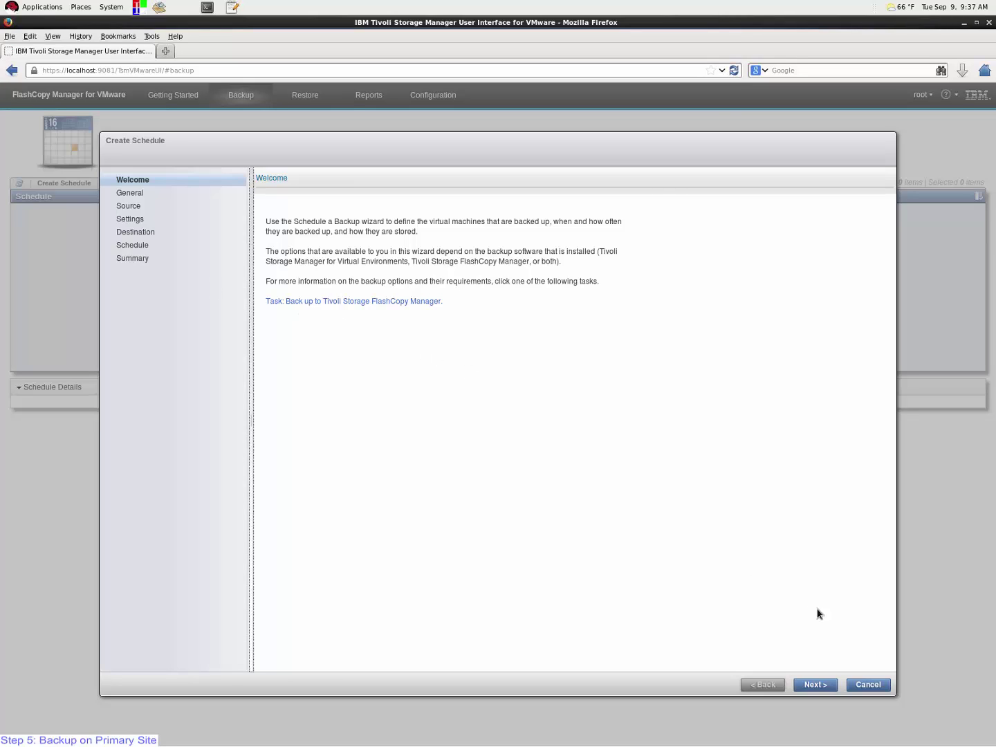
click(824, 690)
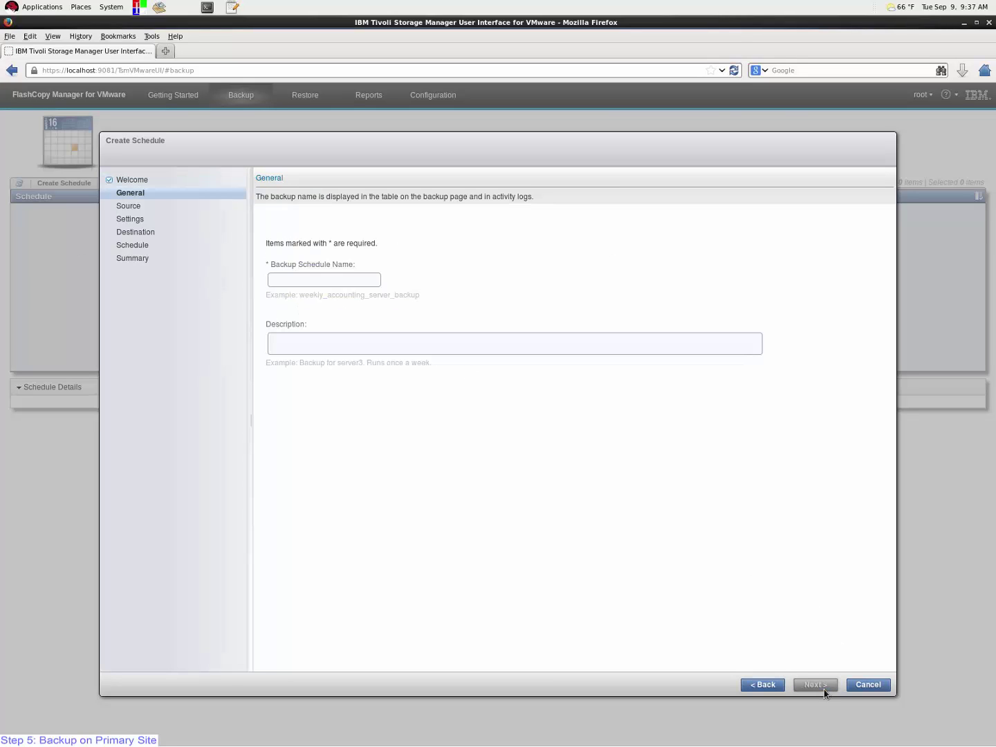
click(344, 282)
text(T)
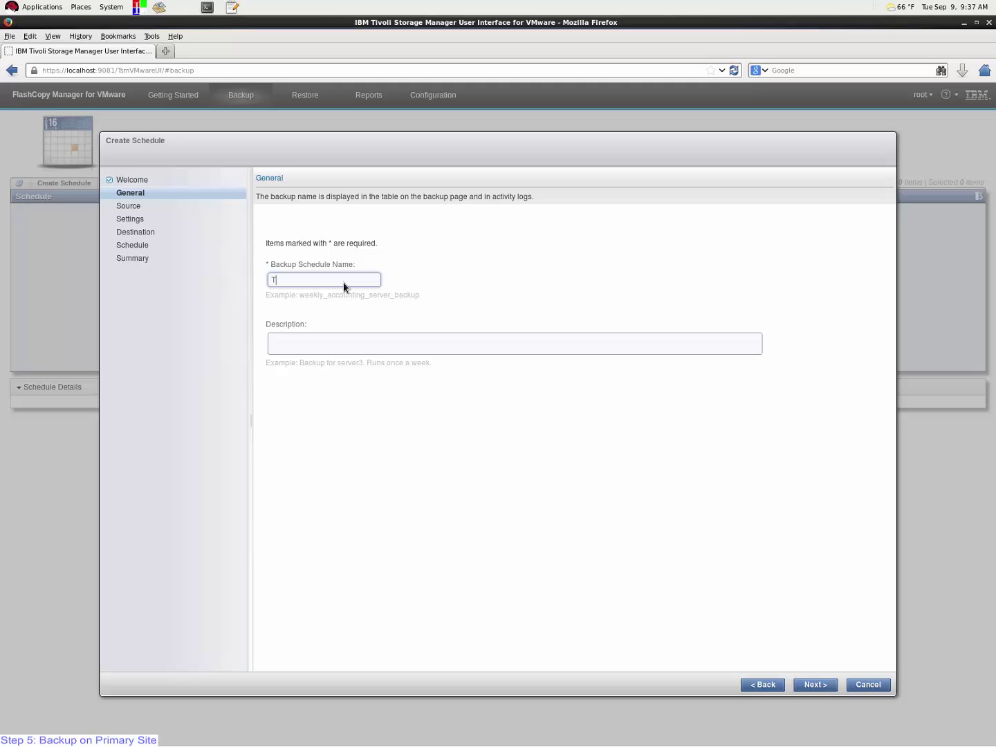
text(utorial_Schedule)
click(395, 353)
text(Remote backup)
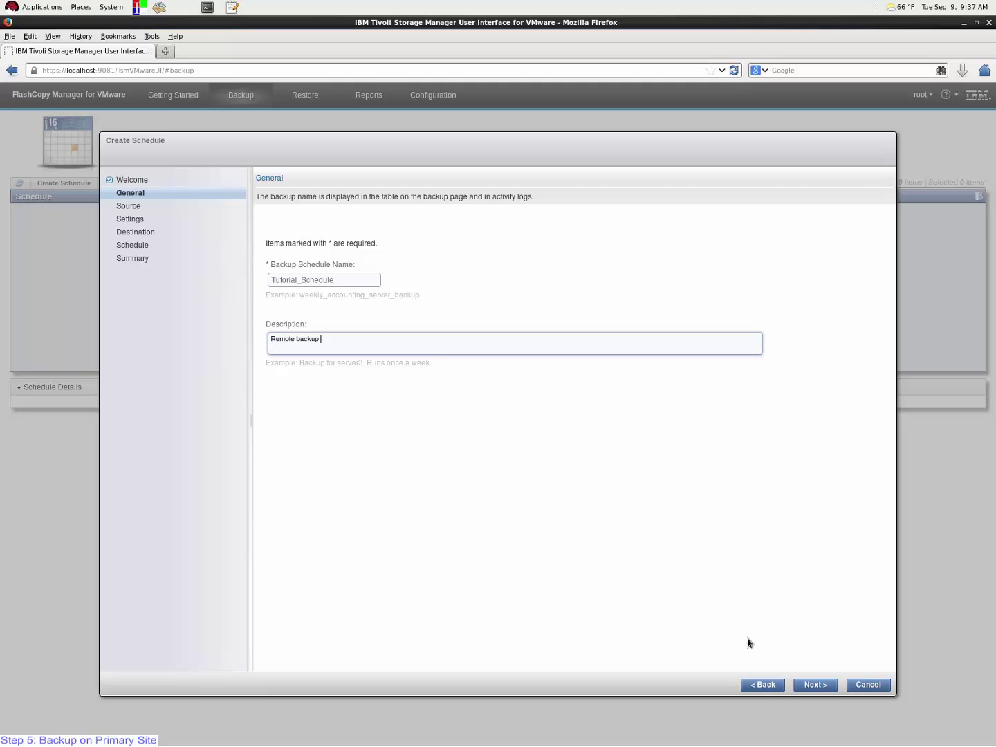
Step: Select VM_TUTORIAL_1 and VM_TUTORIAL_2 on datastore DS_TUTORIAL under SRM_DC as backup sources
click(814, 685)
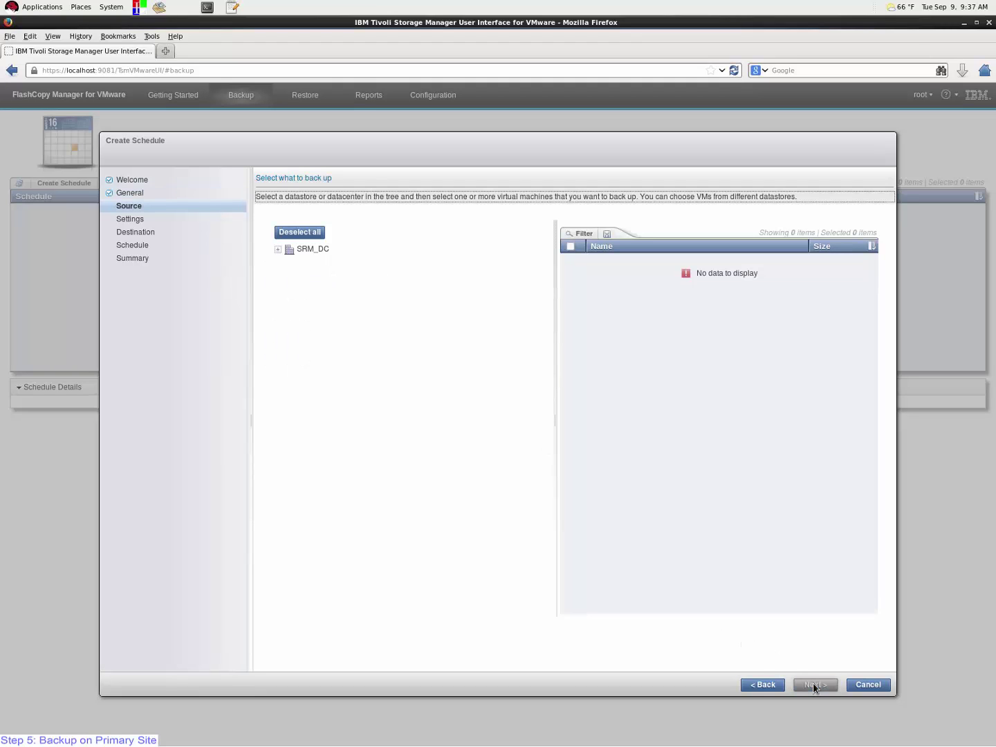
click(276, 249)
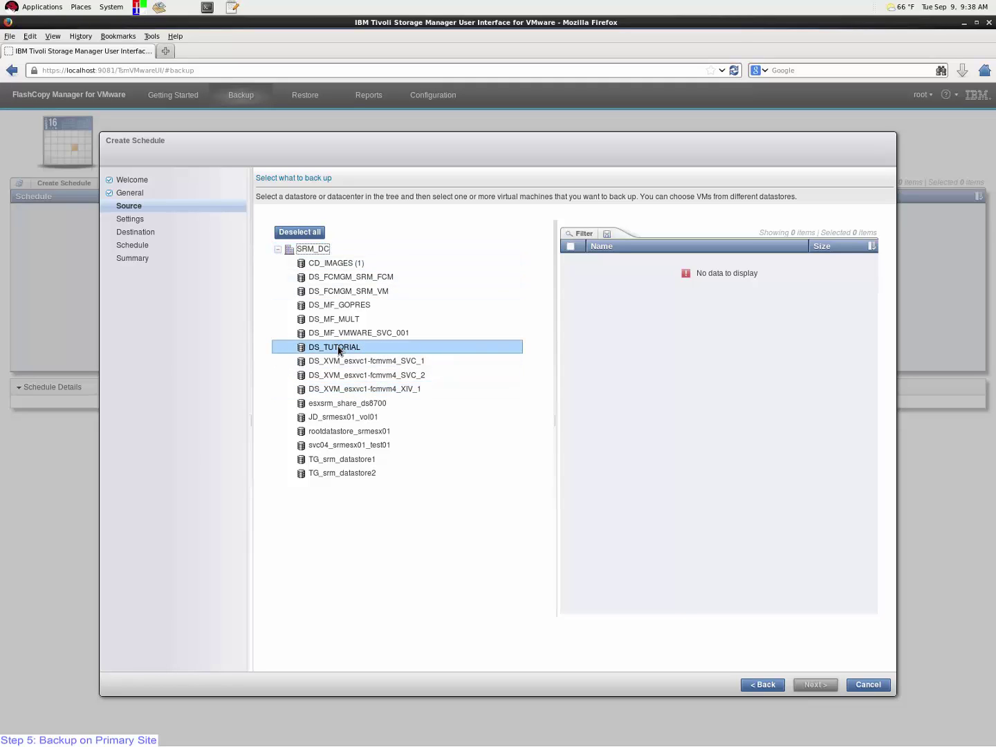
click(339, 349)
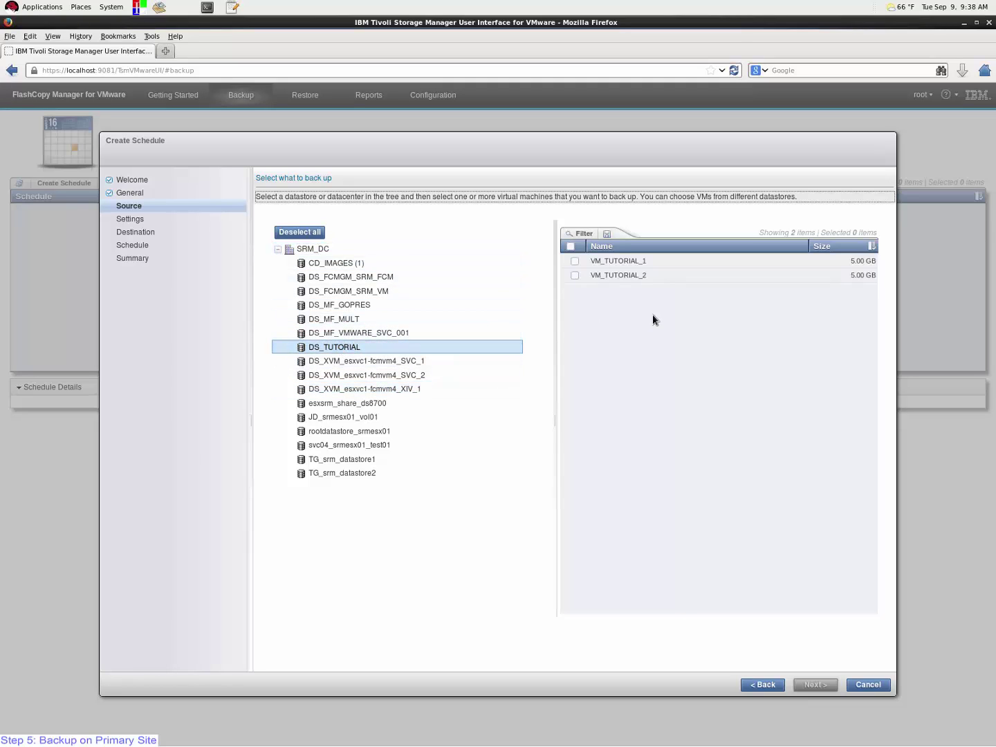
click(575, 262)
click(575, 277)
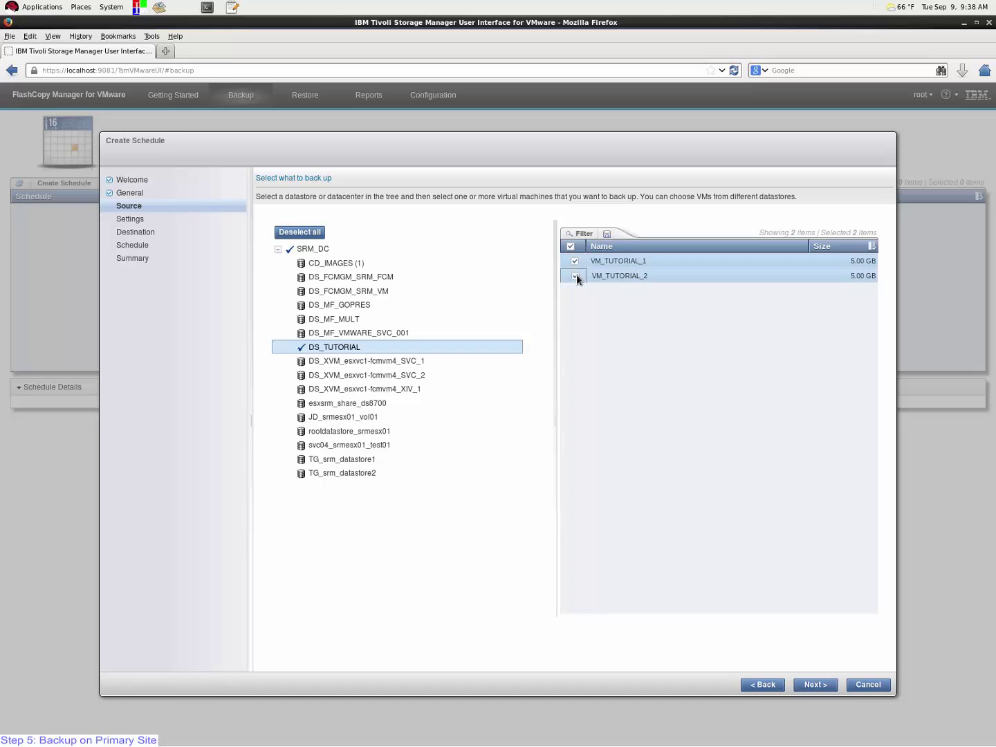
click(817, 686)
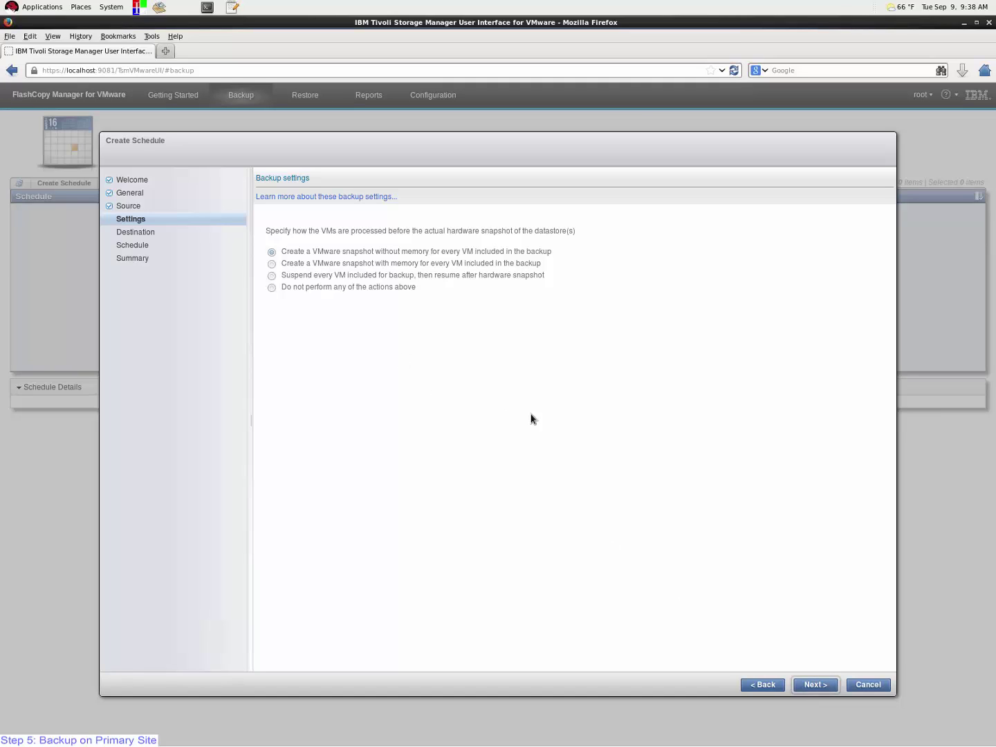
Step: Keep the XIV device class and immediate execution, reaching the schedule summary
click(828, 686)
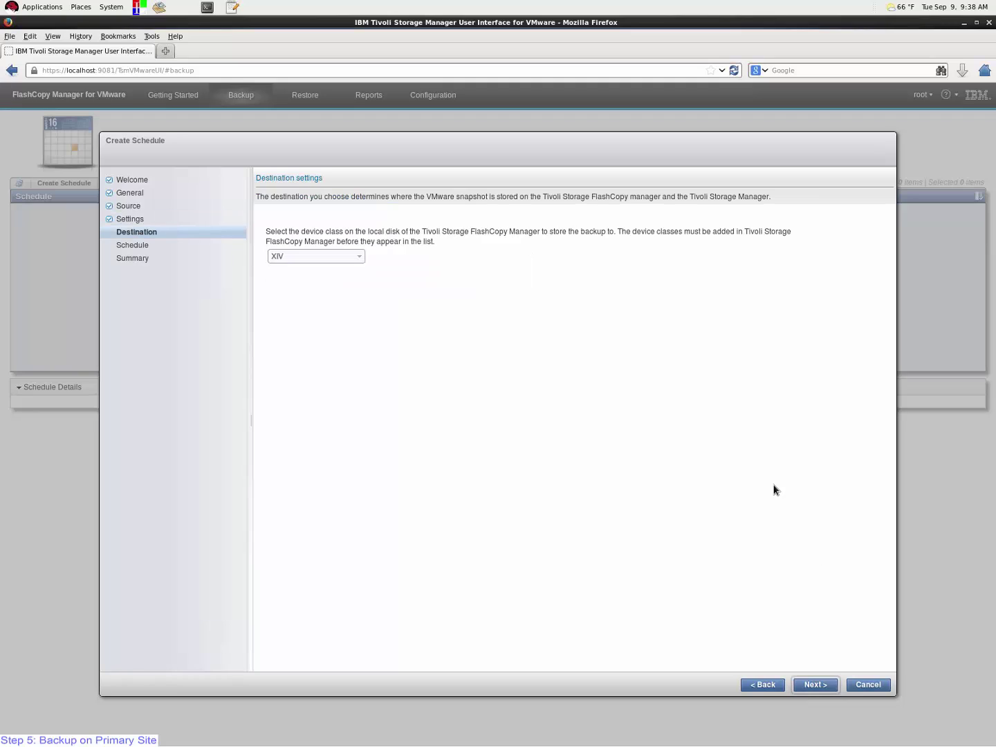
click(360, 258)
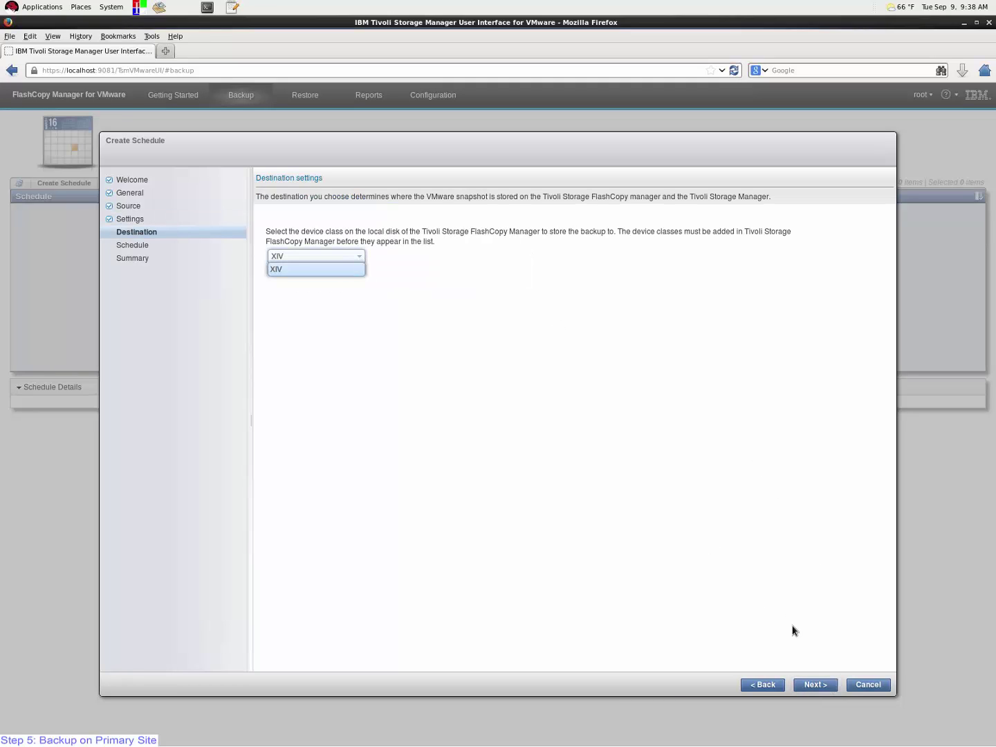
click(823, 688)
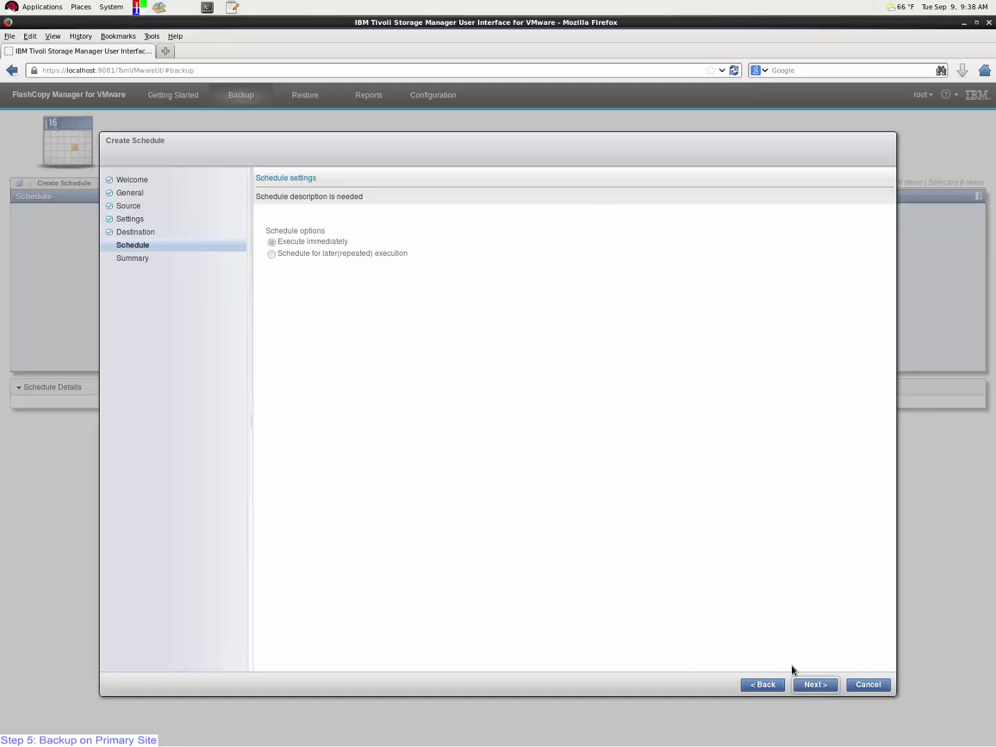
click(823, 687)
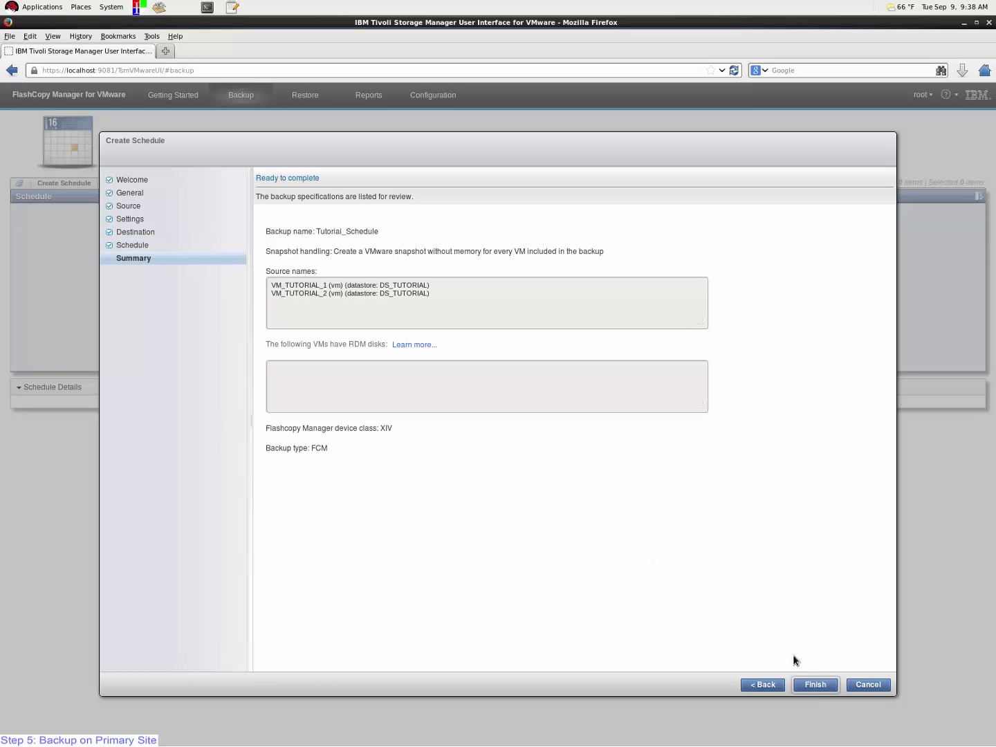
Step: Create the Tutorial_Schedule backup, choose to monitor it, and refresh its Recent Tasks progress
click(814, 686)
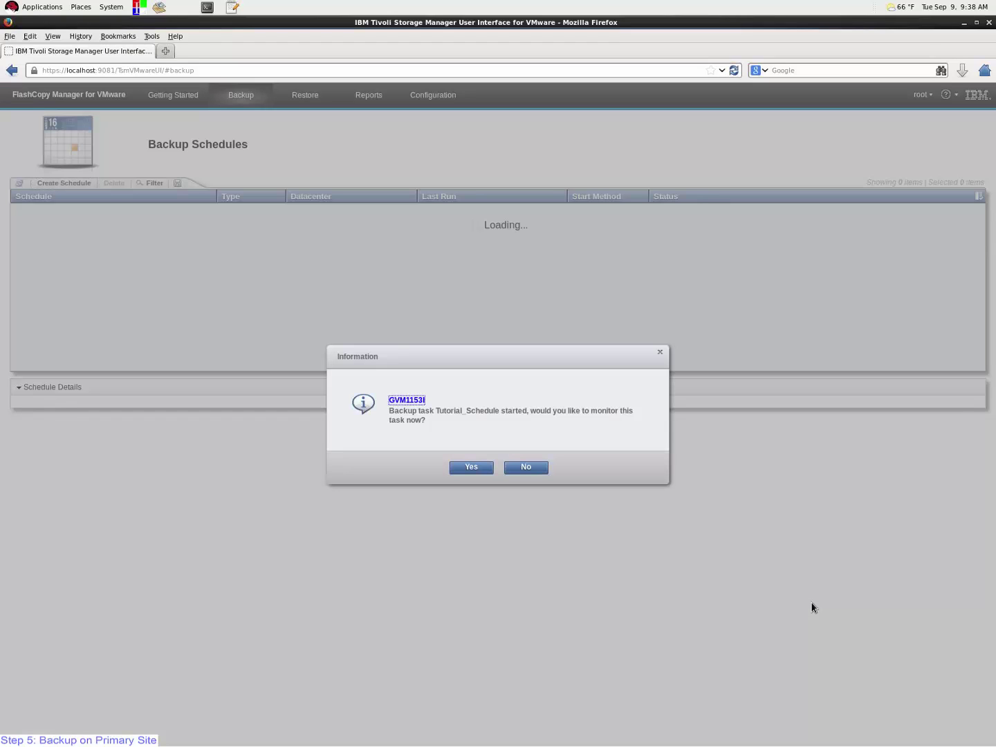
click(482, 469)
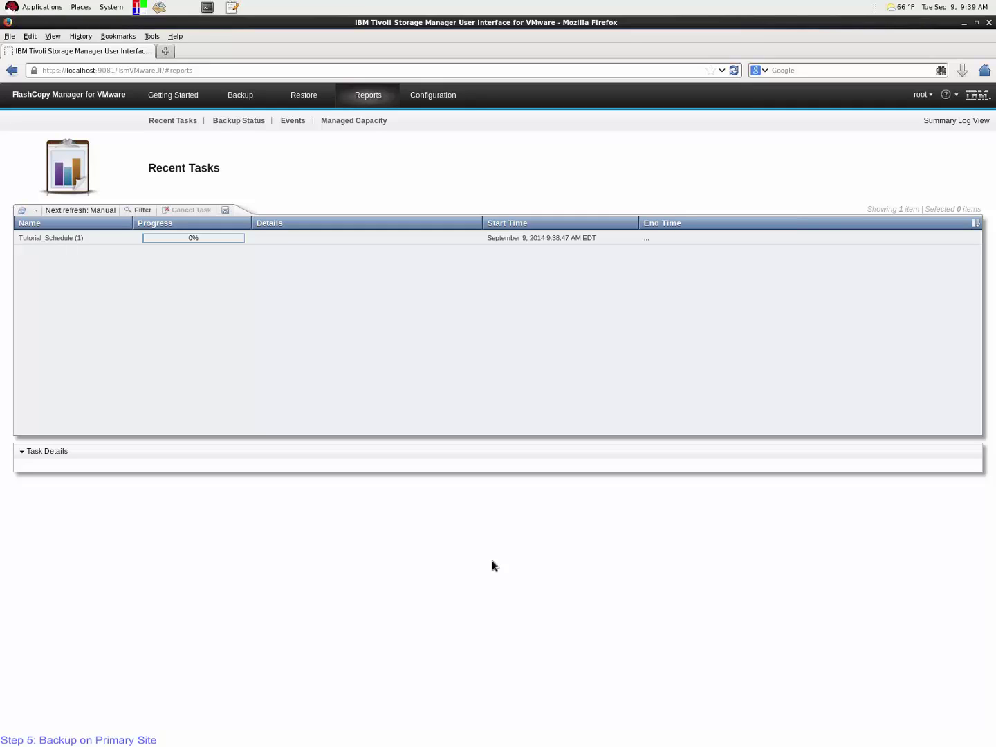
click(23, 209)
click(22, 211)
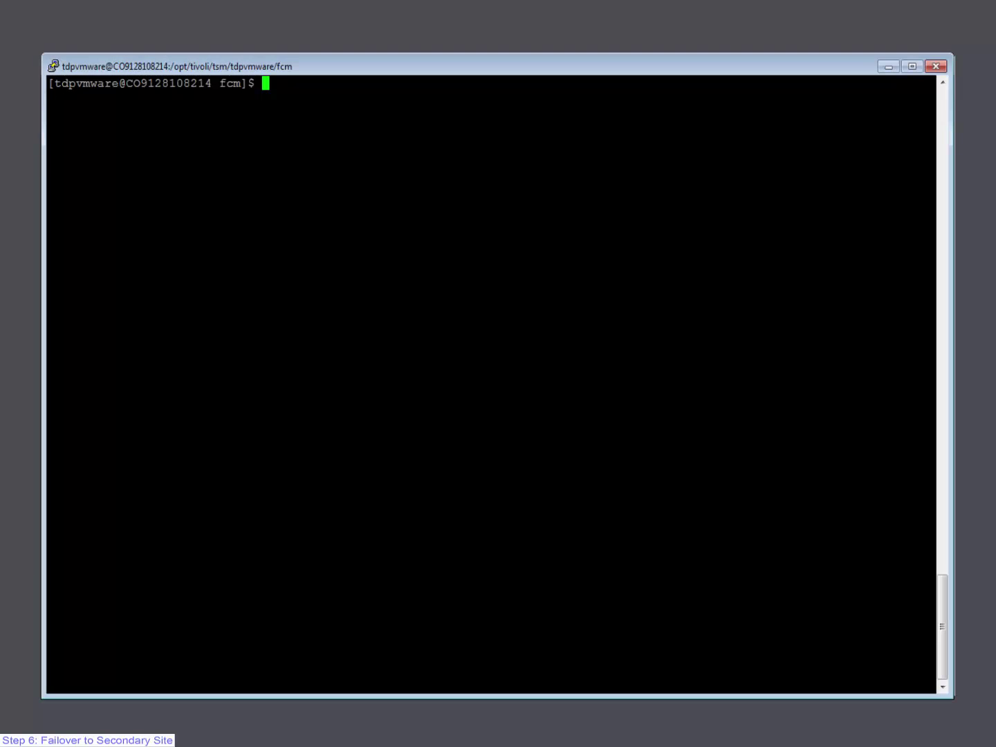
Step: Change into /home/tdpvmware/tdpvmware and list its contents with ls -la
text(cd /home/td)
key(Tab)
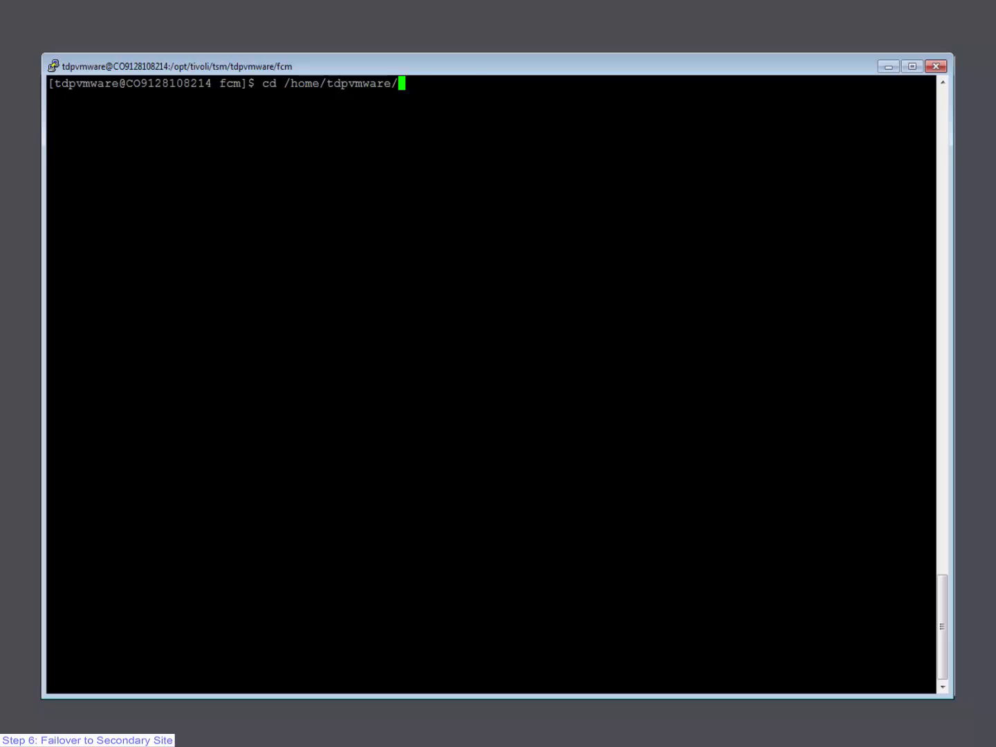
text(td)
key(Tab)
key(Return)
text(ls -la)
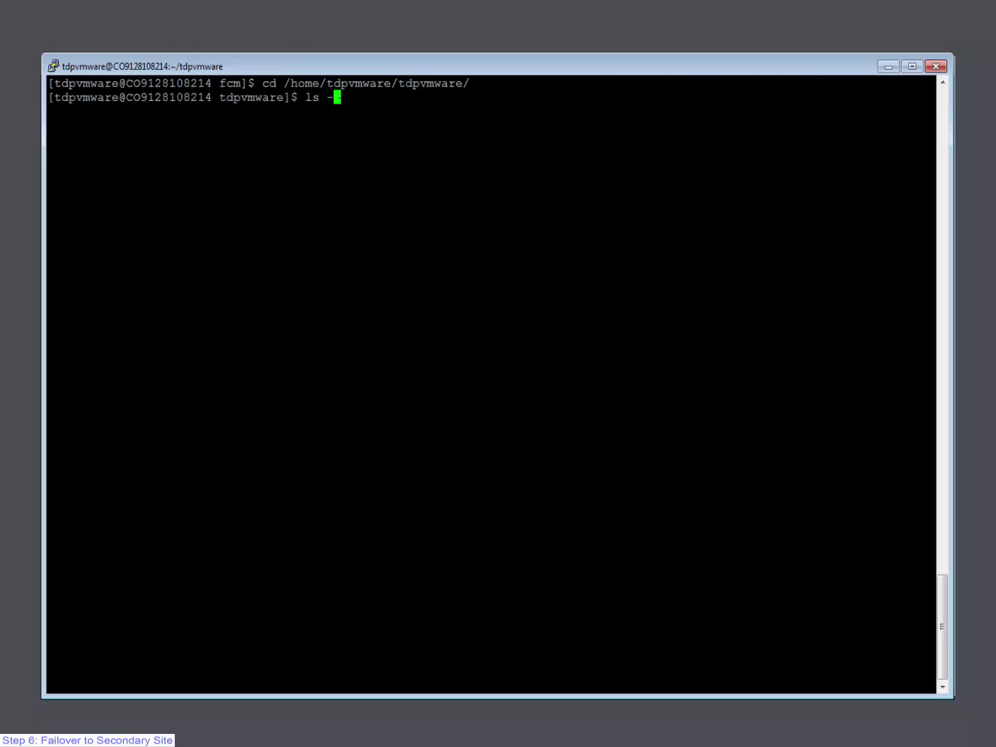
key(Return)
Step: Copy the VMCLIDB folder with scp -r to 9.128.108.231:/home/tdpvmware/tdpvmware/
text(sc)
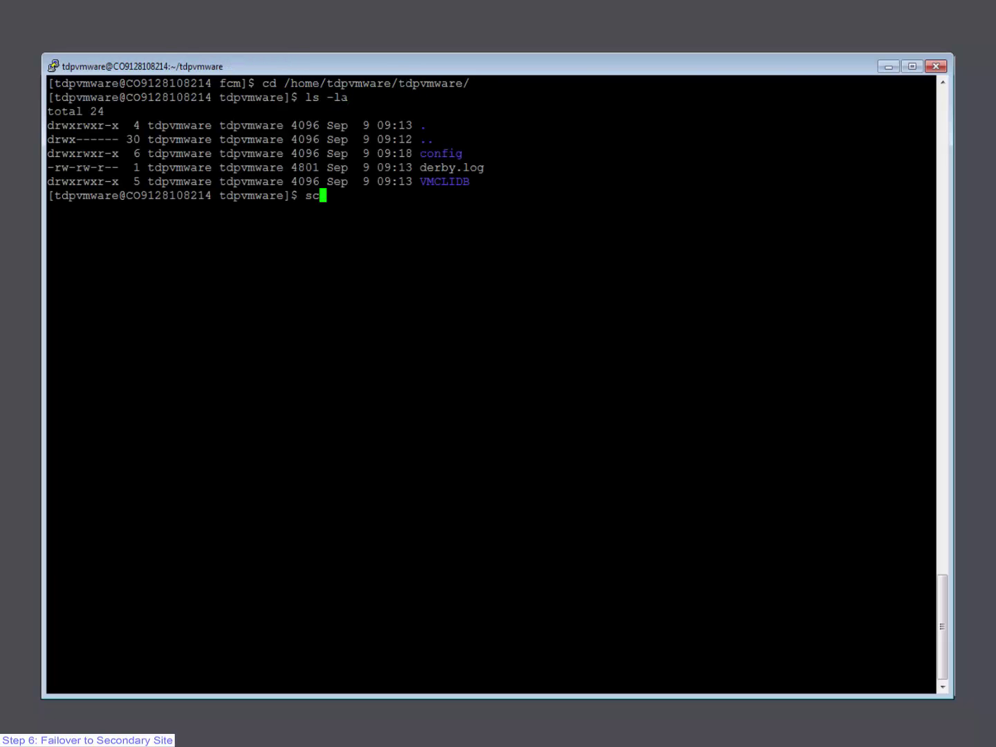
text(p -r VM)
key(Tab)
text(tdpvmware:)
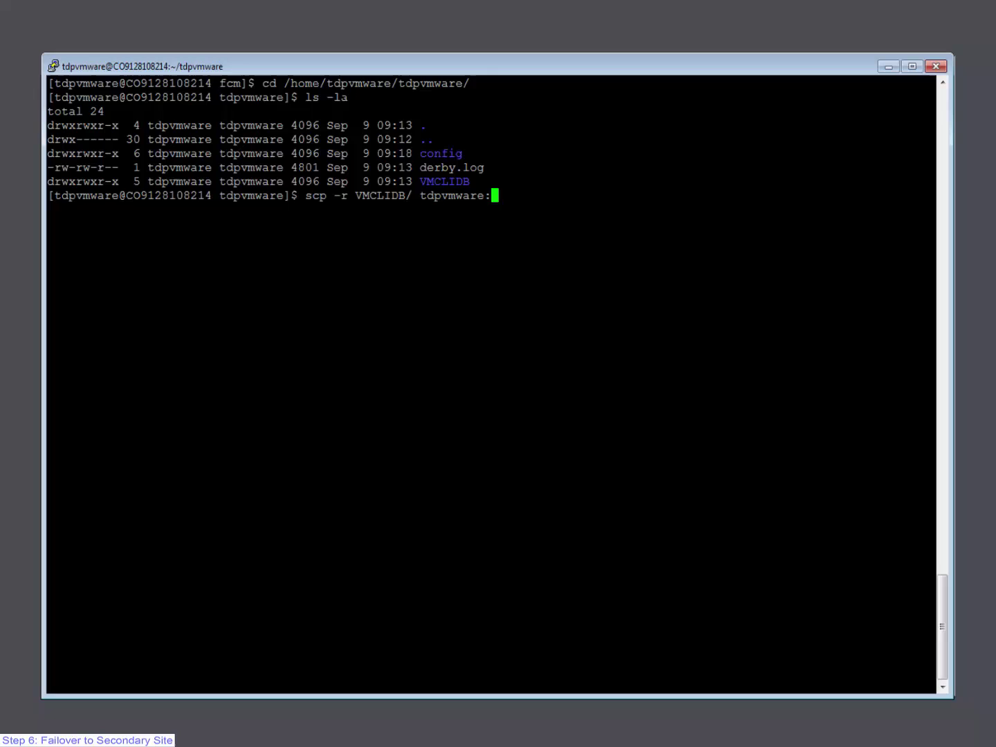
key(BackSpace)
text(@9.128.10)
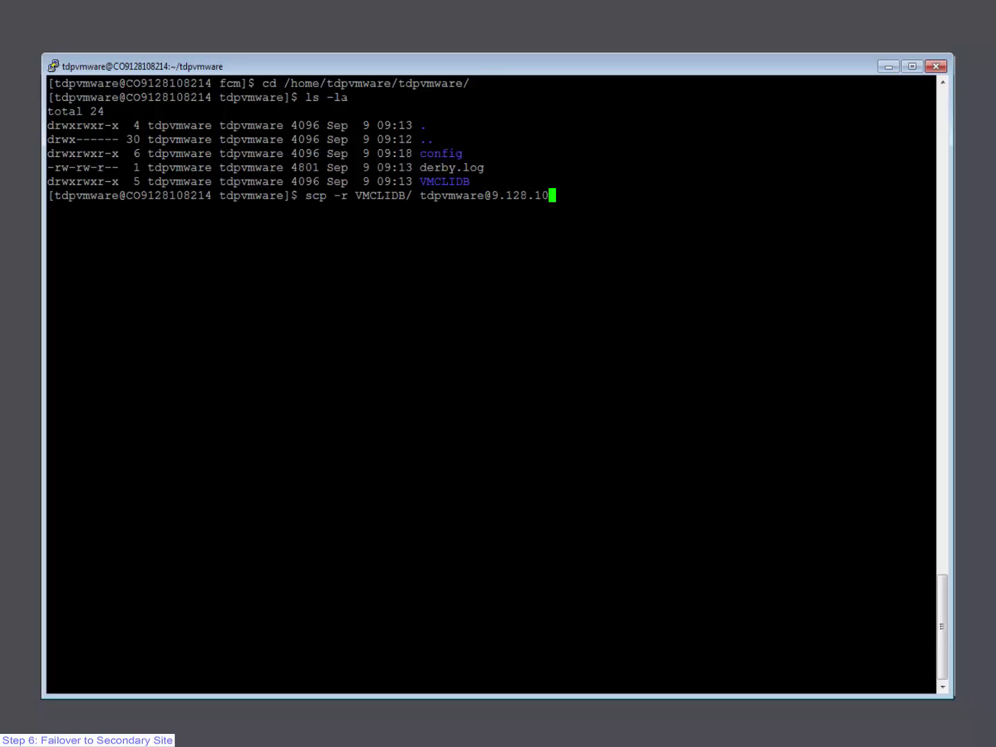
text(8.231:/home/tdpvmware/tdpvmware/)
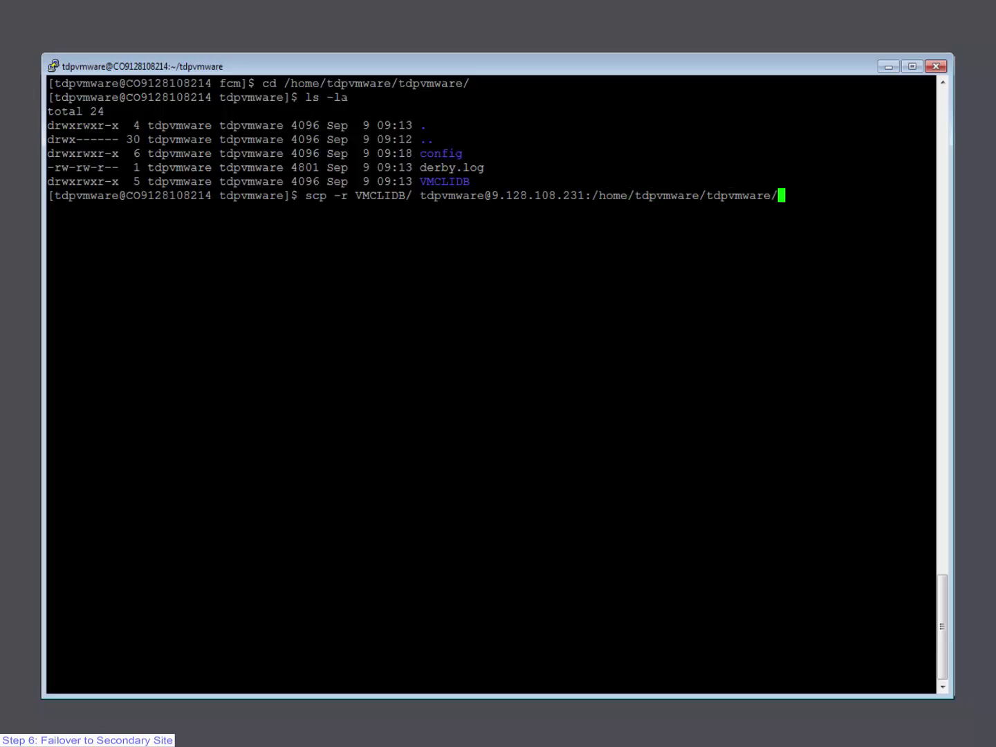
key(Return)
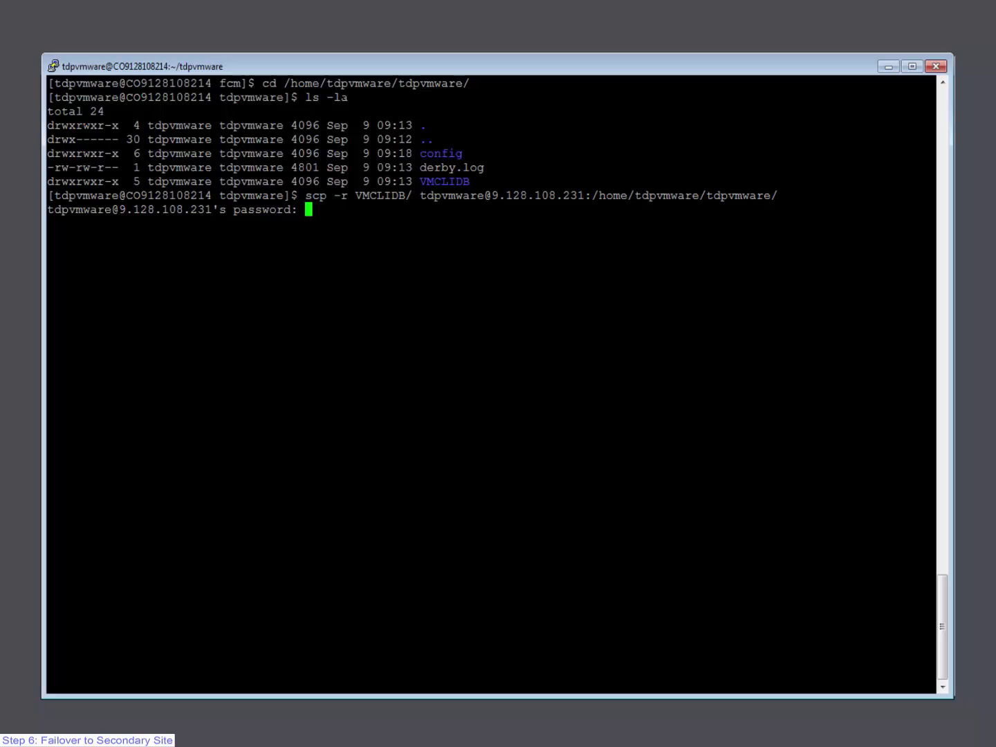
key(Return)
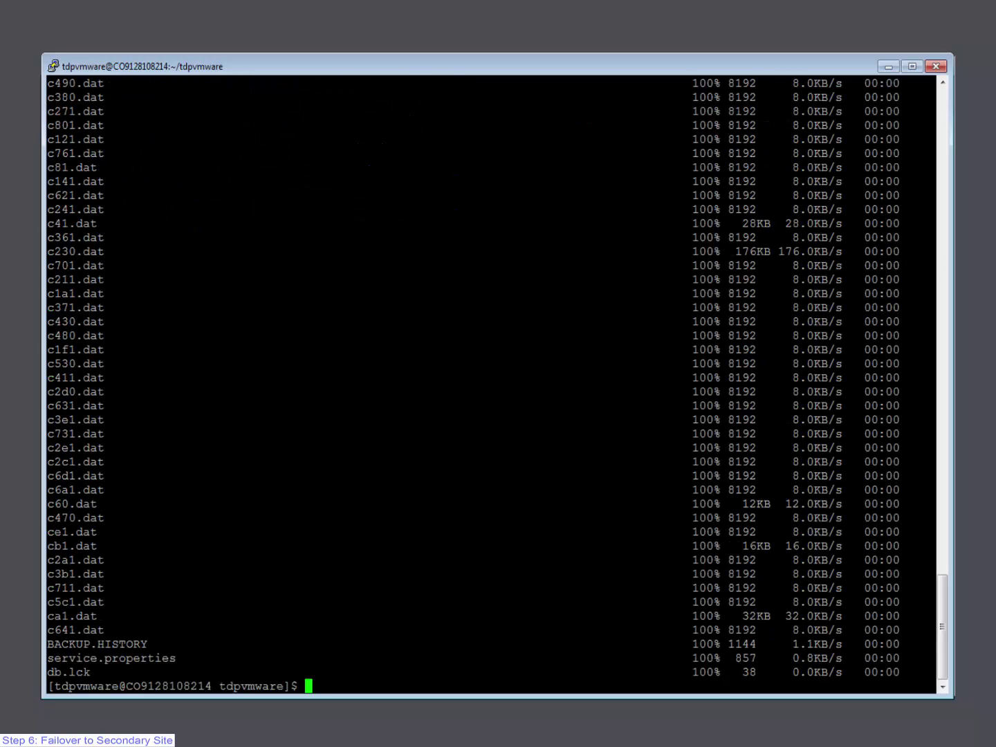
Step: From config/repo, scp ori.1410269997000 to the secondary server's /home/tdpvmware/tdpvmware/config/repo/
text(cd config/repo/)
key(Return)
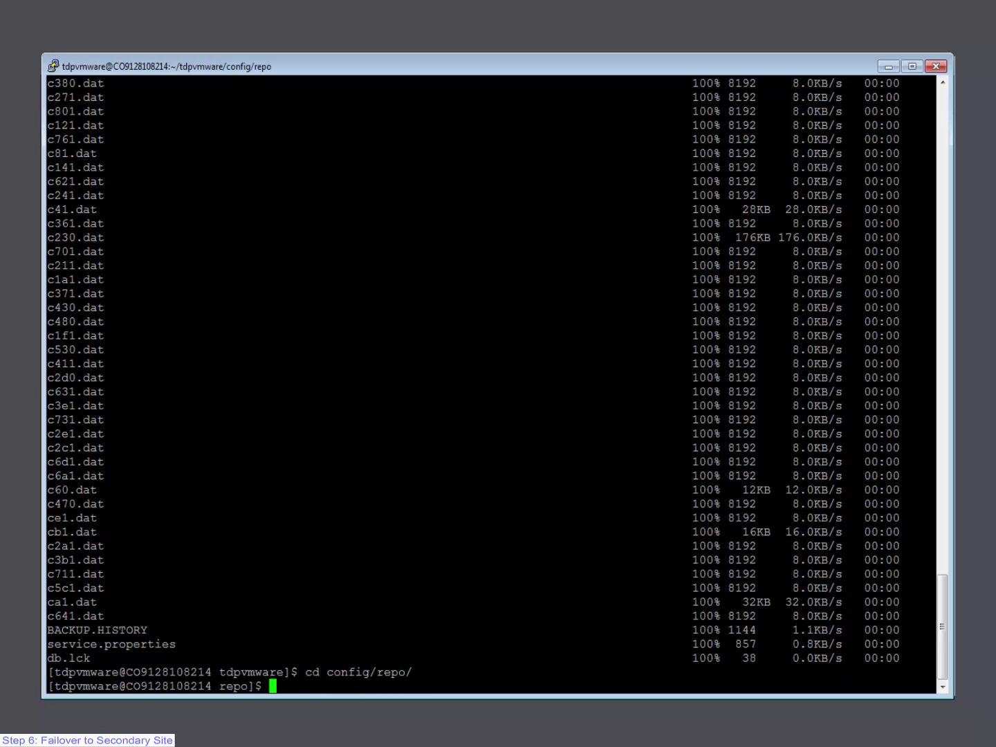
text(ls -la)
key(Return)
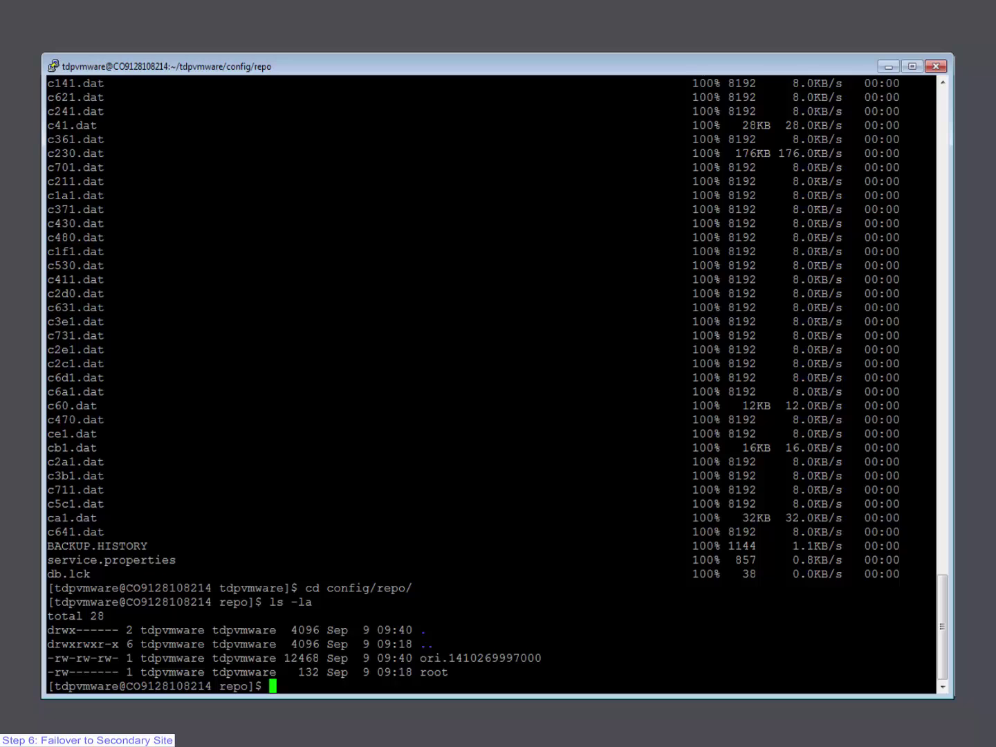
text(scp or)
key(Tab)
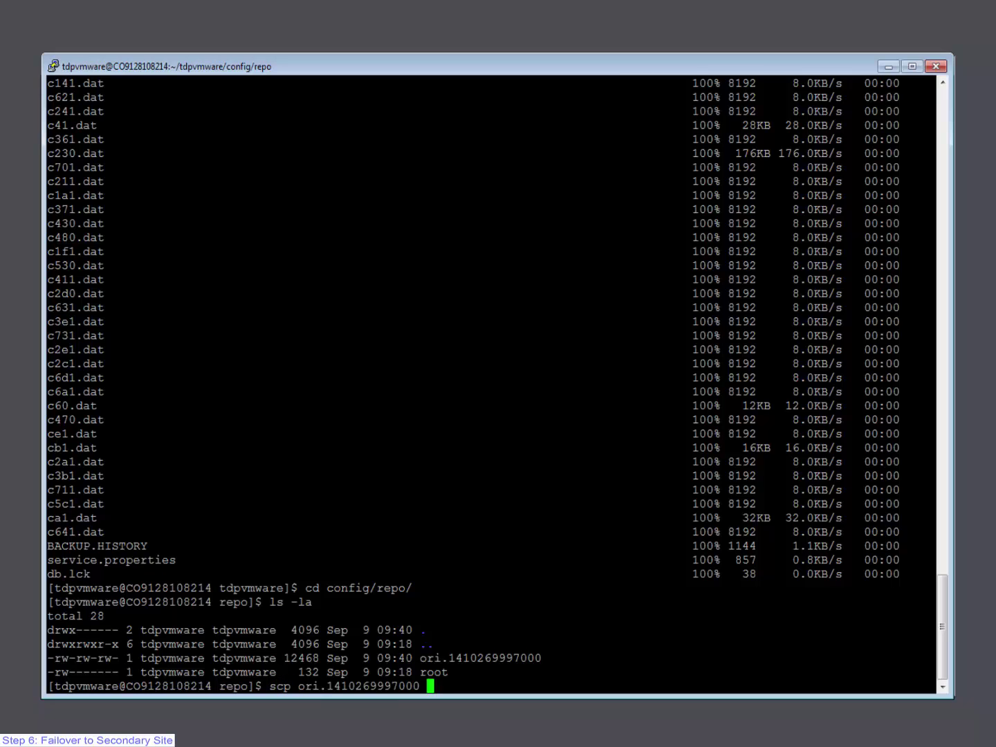
text(tdpvmware@)
text(9.12)
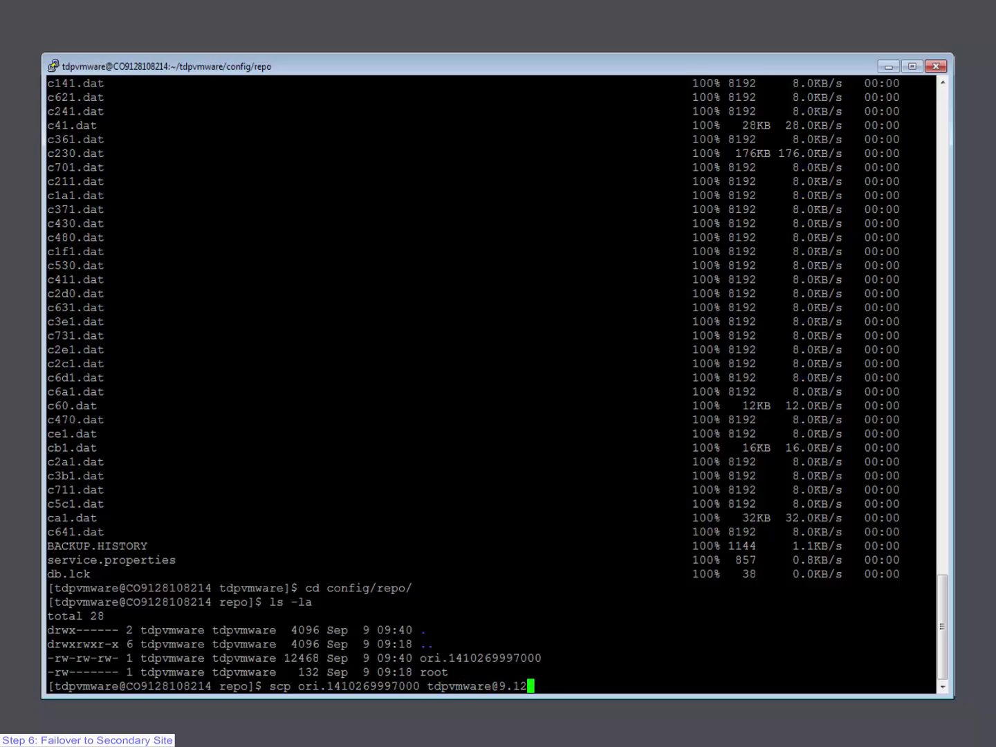
text(8.108.231:/home/)
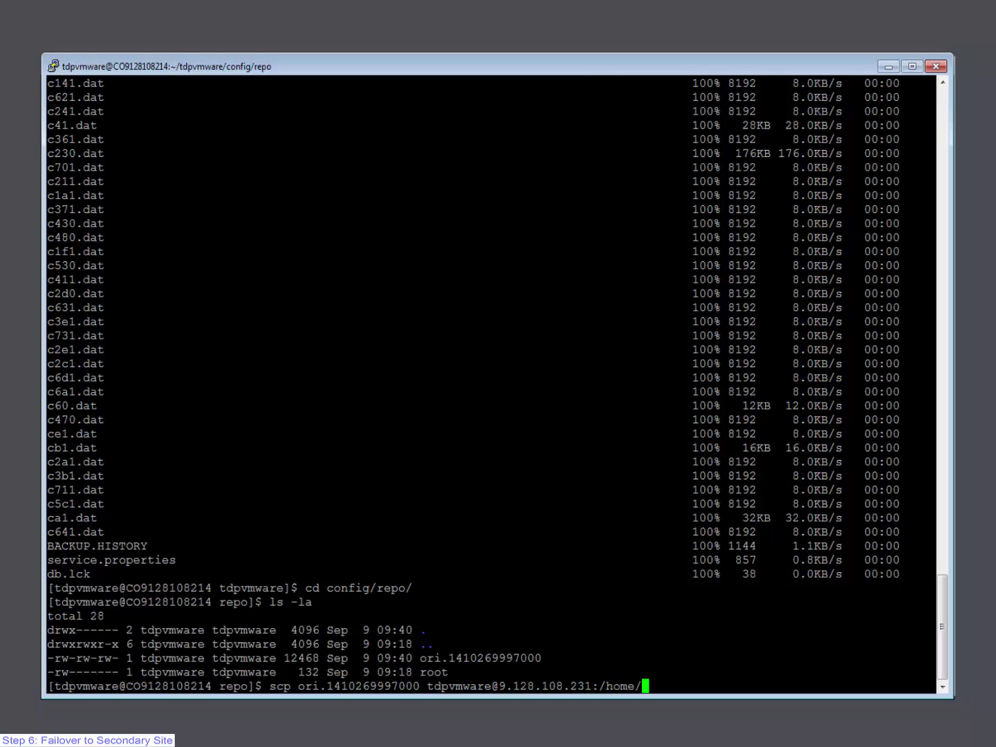
text(tdpvmware/tdpvmware/)
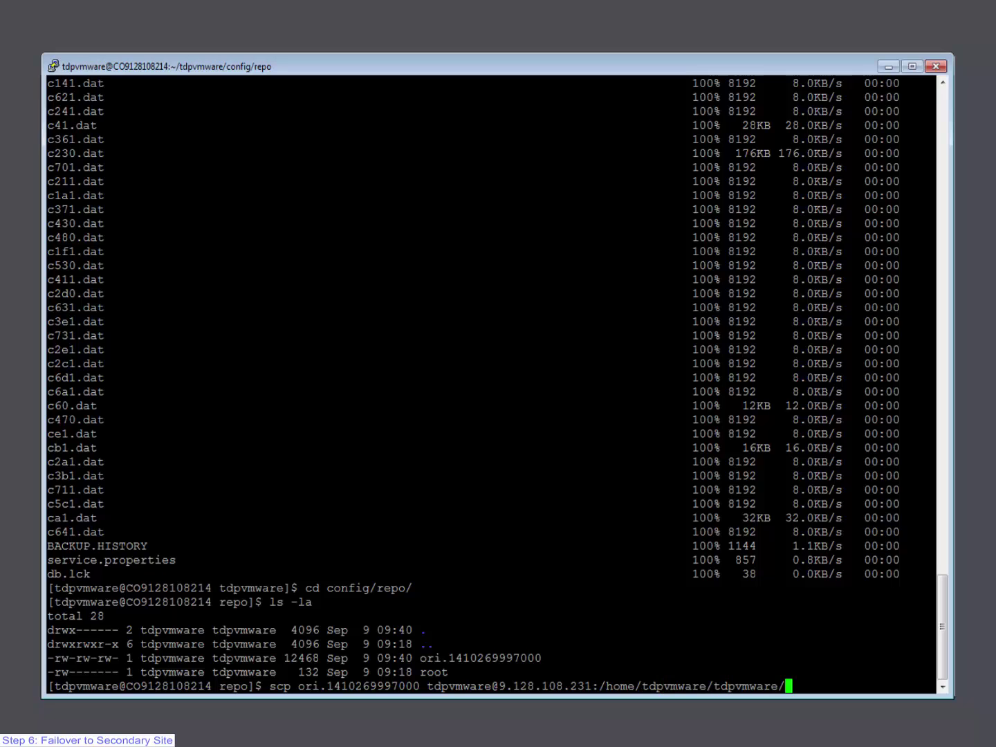
text(config/repo/)
key(Return)
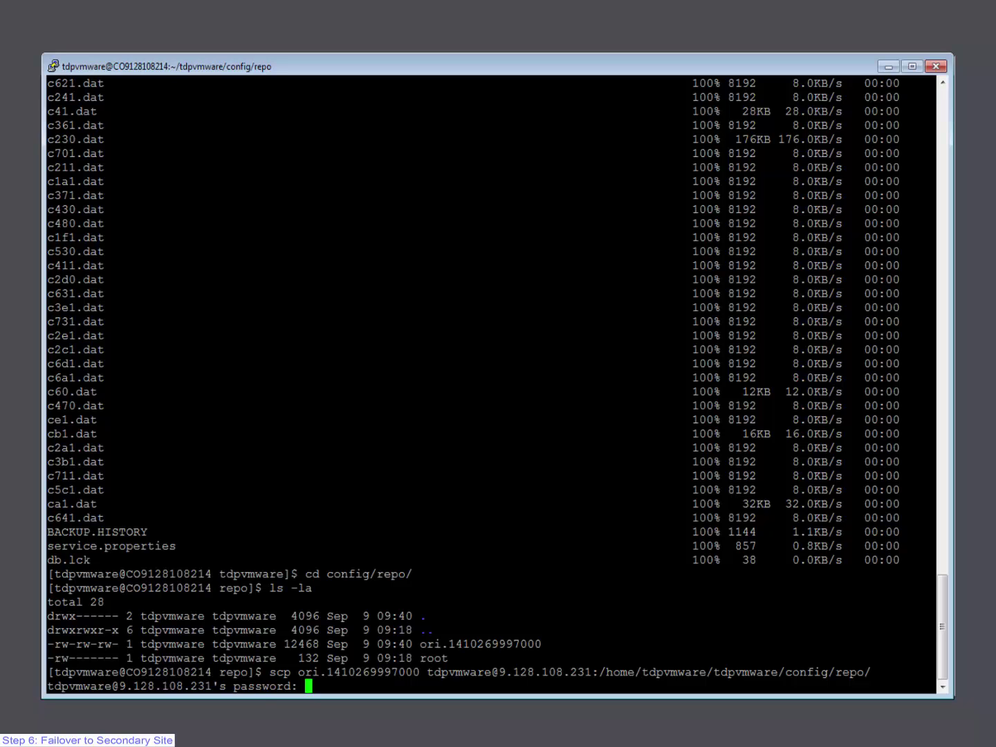
key(Return)
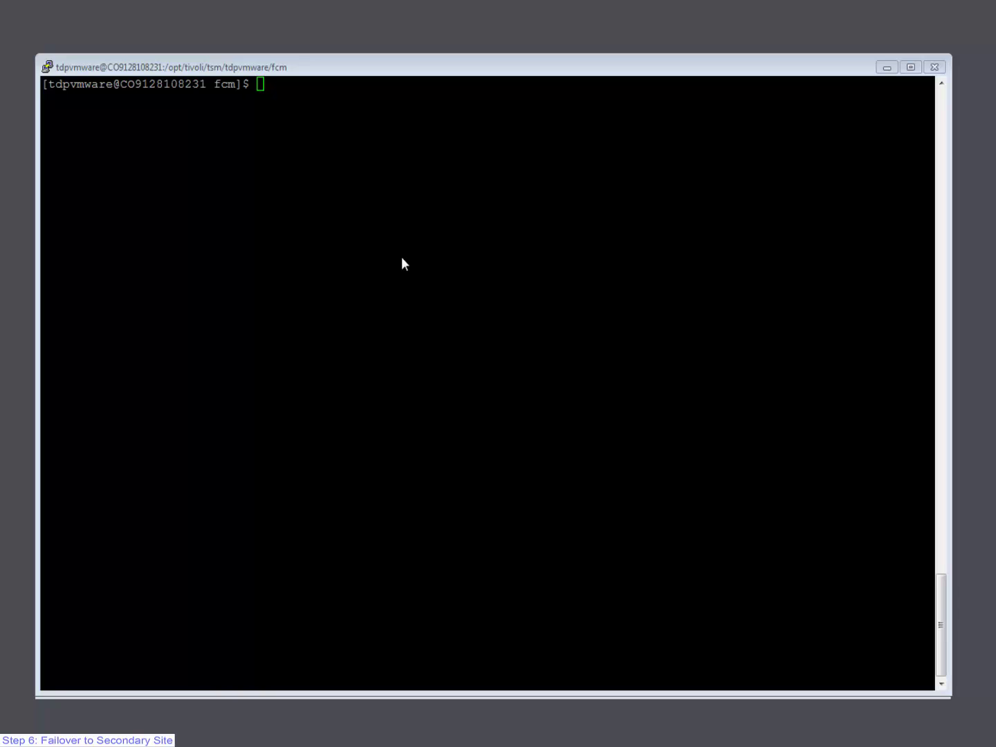
Step: Stop and restart the FlashCopy Manager services with ./setup.sh -a stop and -a start
click(404, 265)
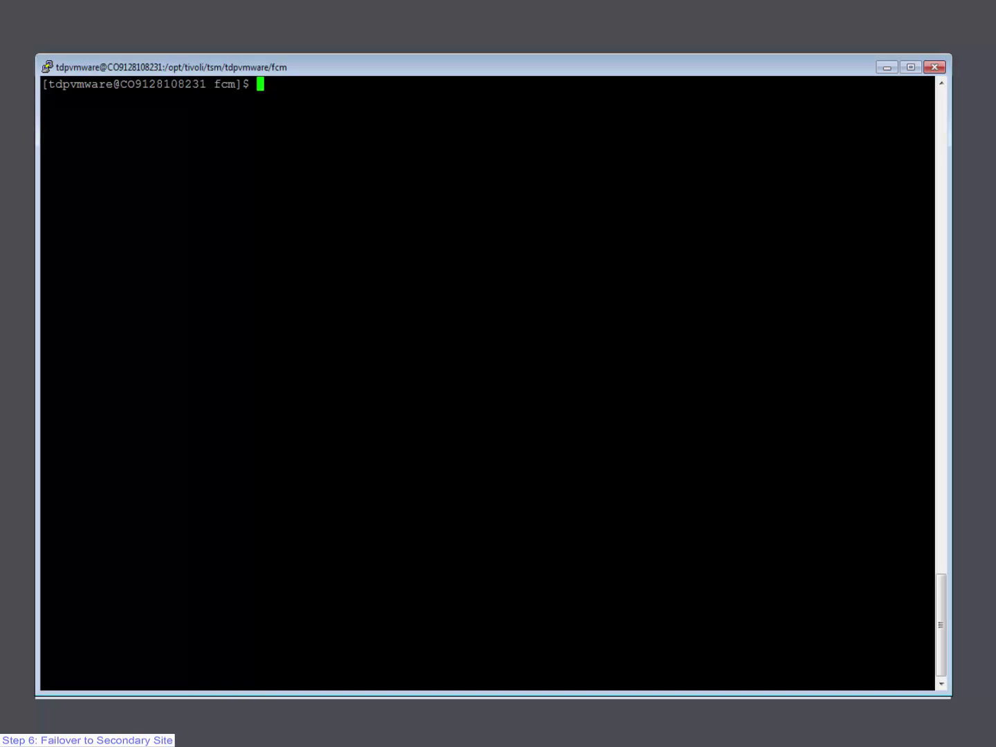
text(./setup.sh -a stop)
key(Return)
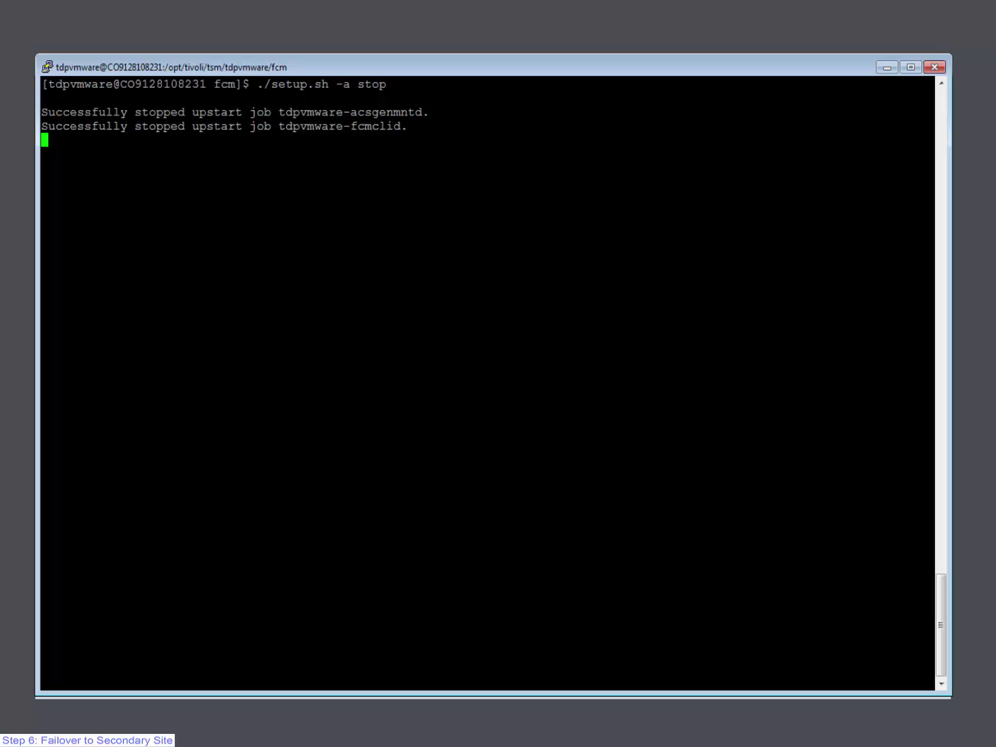
key(Return)
key(Return)
key(Up)
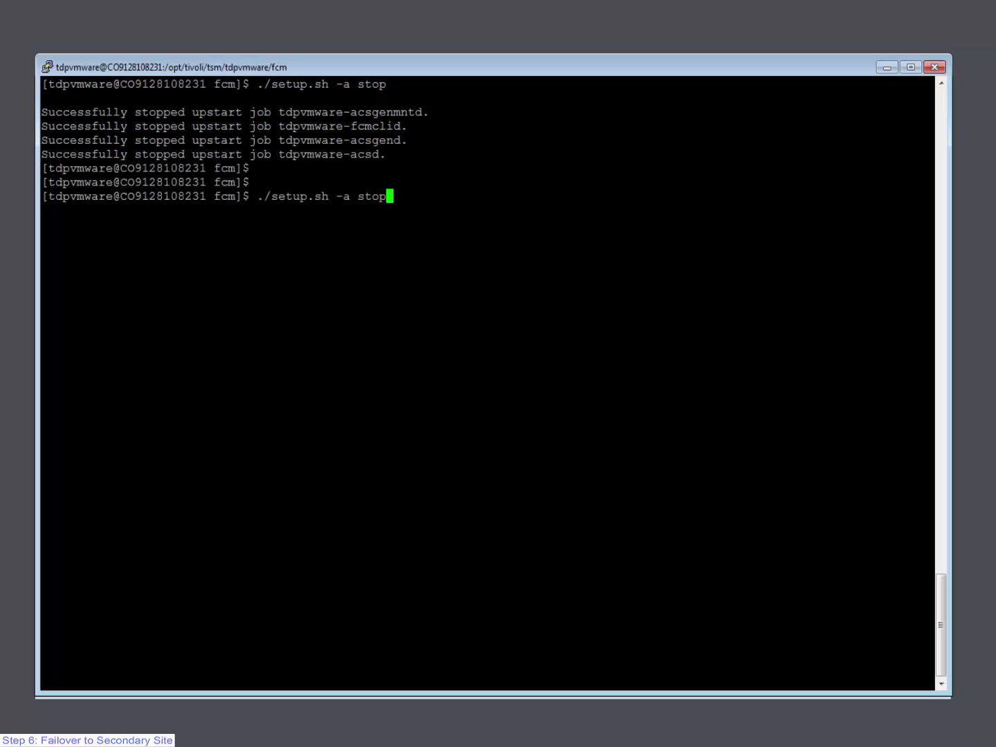
key(BackSpace)
key(BackSpace)
text(art)
key(Return)
key(Return)
key(Return)
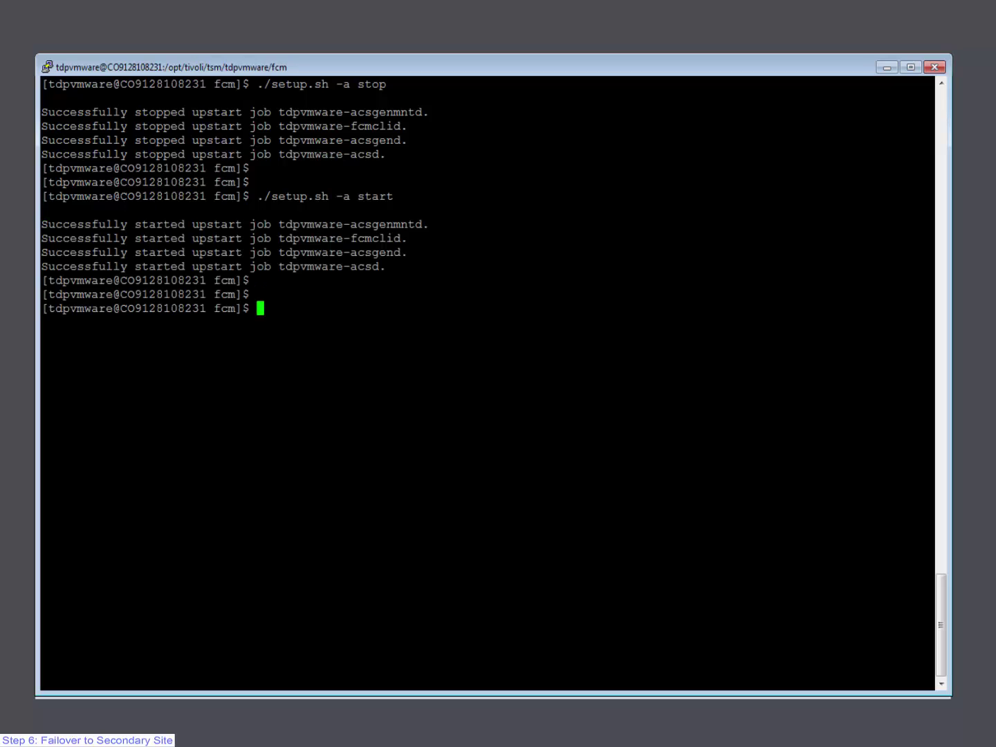
Step: Restart the vmcli daemon with 'service vmcli stop' then 'service vmcli start'
text(service vmcli stop)
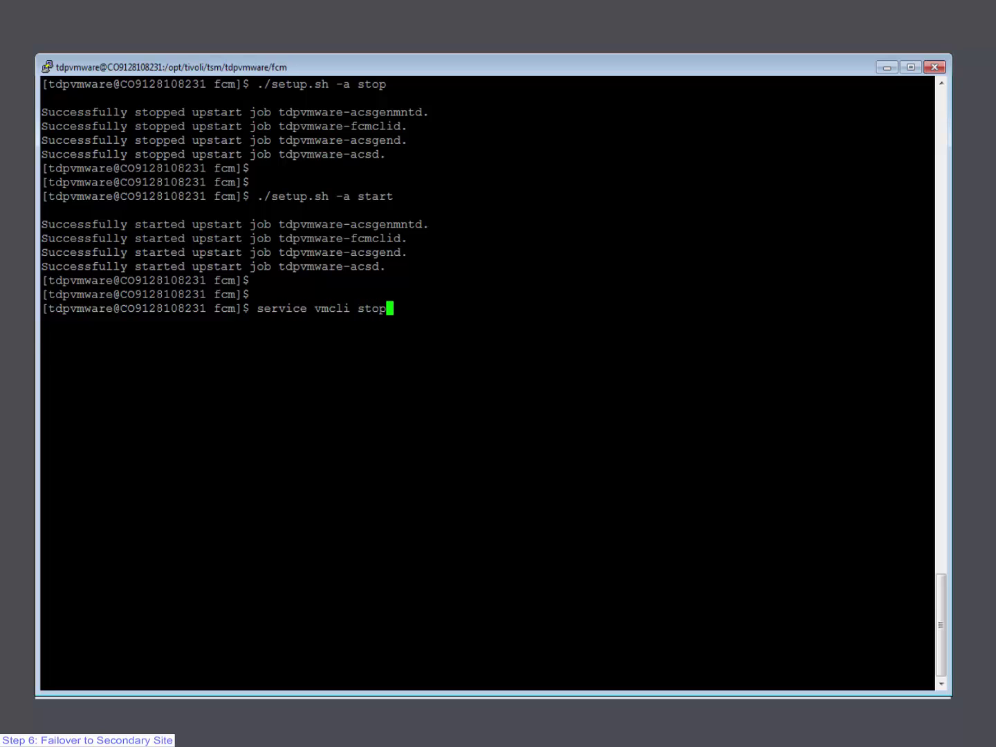
key(Return)
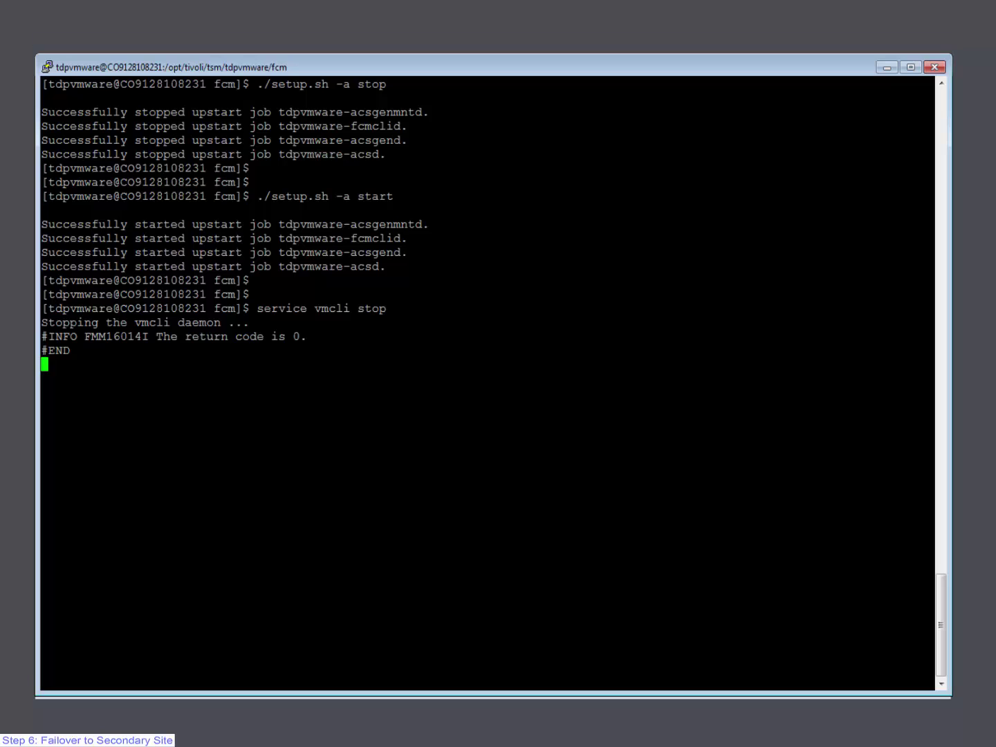
key(Return)
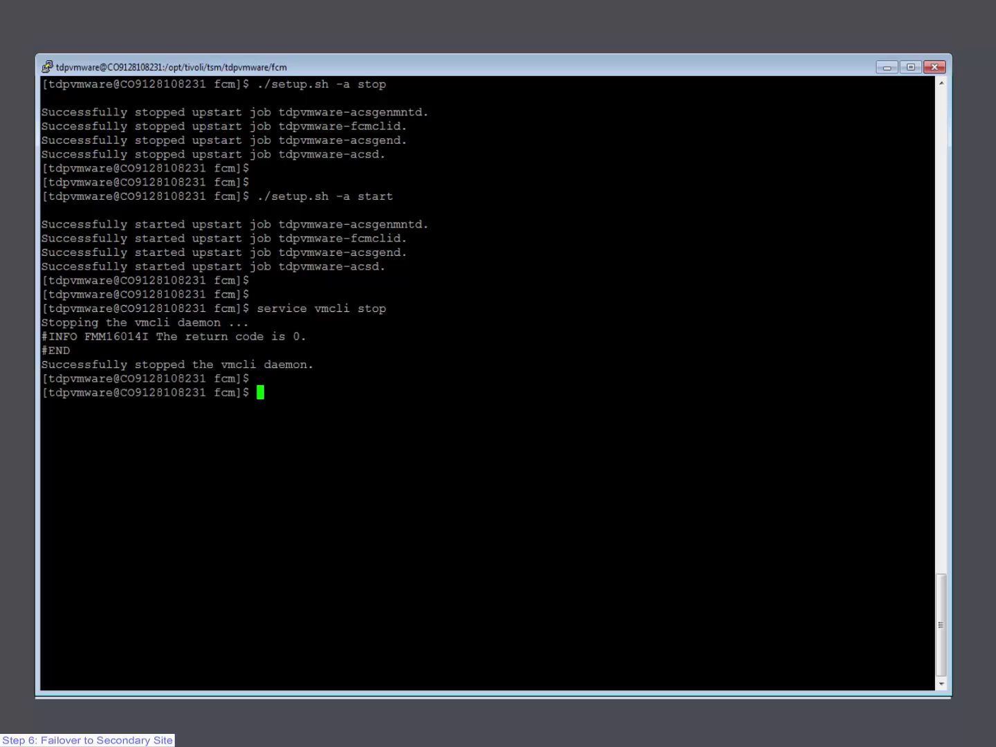
key(Return)
key(Up)
key(BackSpace)
key(BackSpace)
text(art)
key(Return)
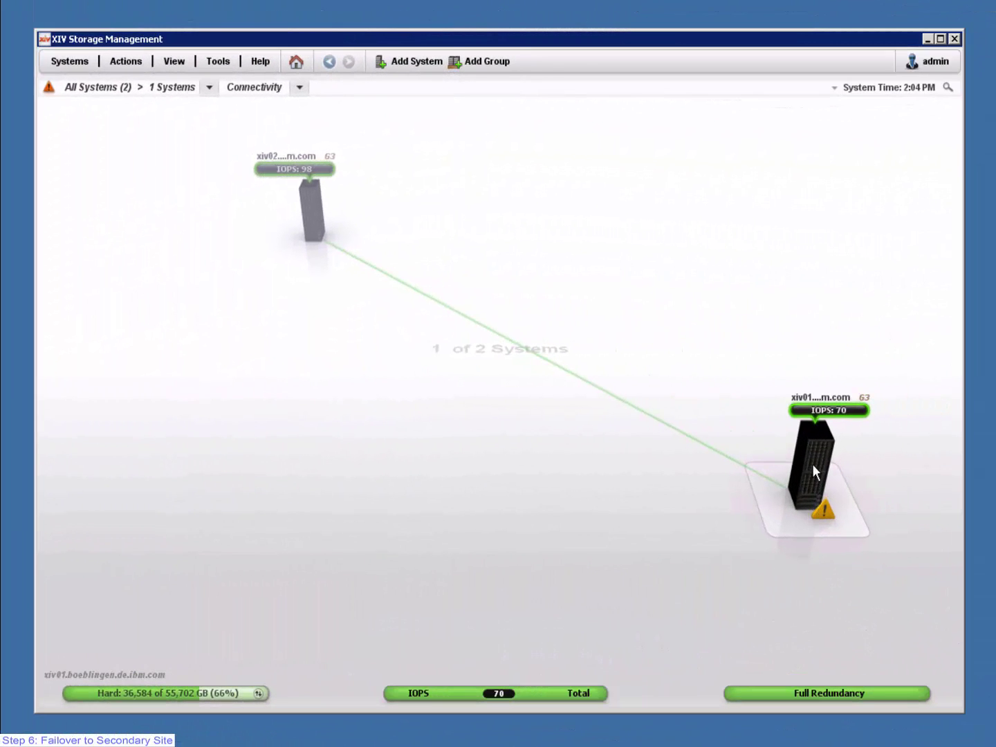
Step: Switch local and remote roles of xiv01's TUTORIAL_CG mirror, then select system xiv02
double_click(812, 463)
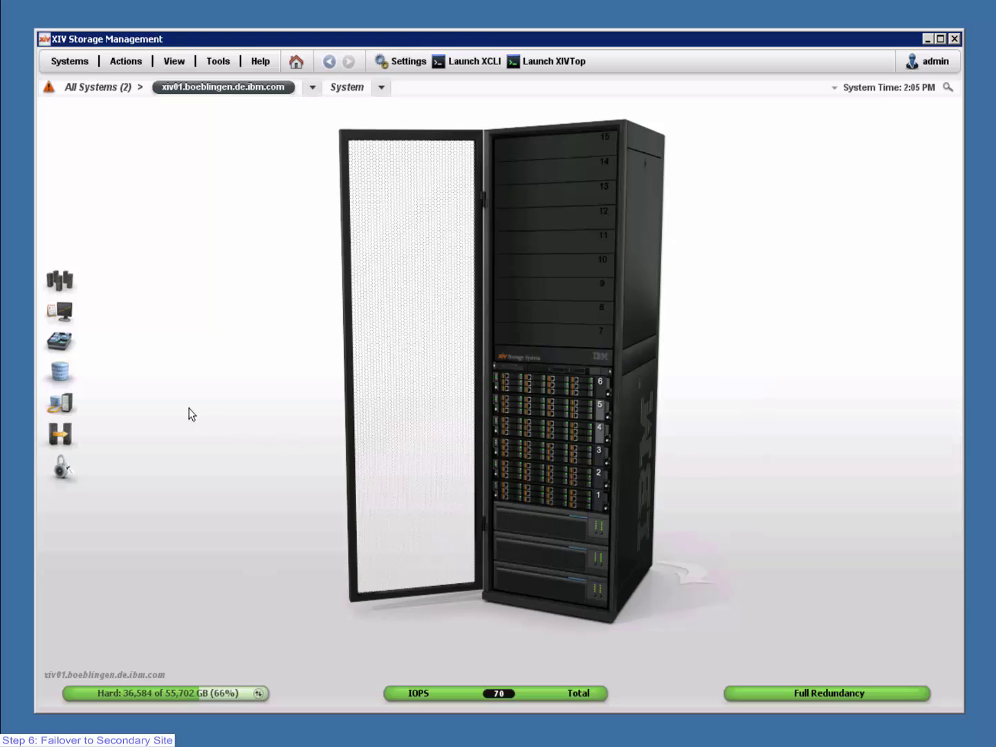
mouse_move(66, 433)
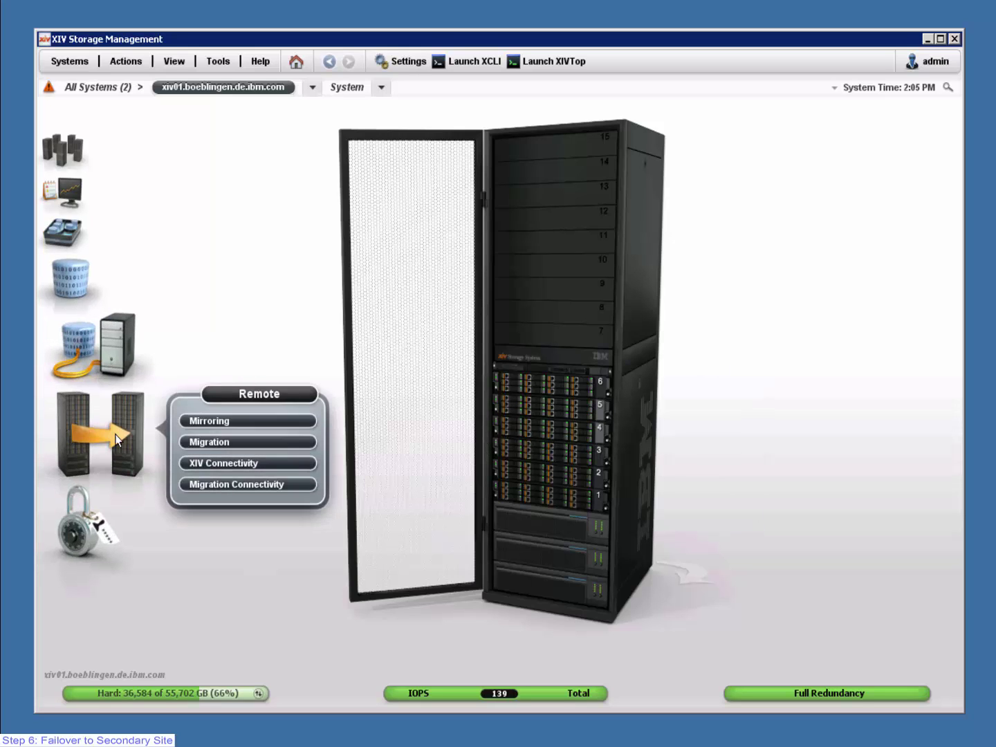
click(196, 415)
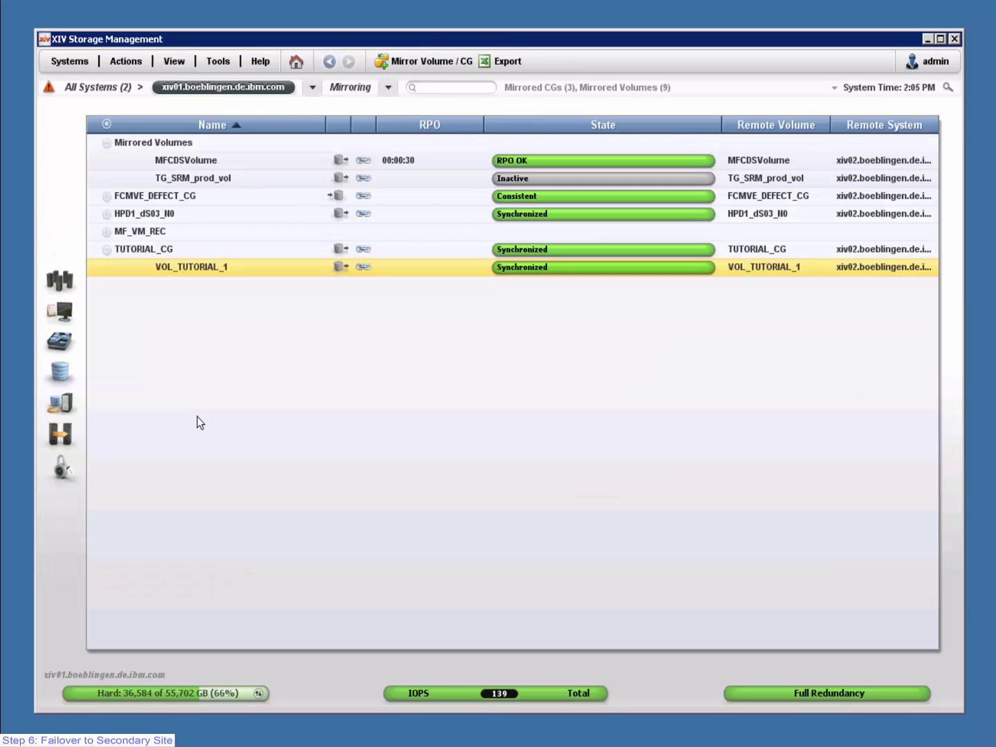
click(150, 250)
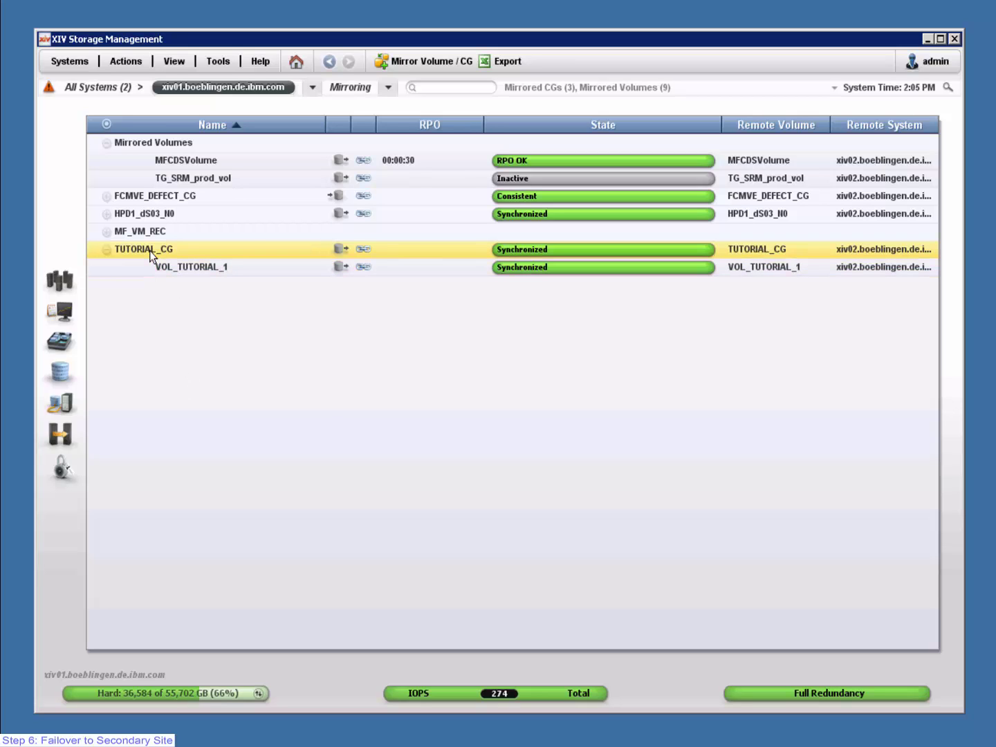
right_click(149, 250)
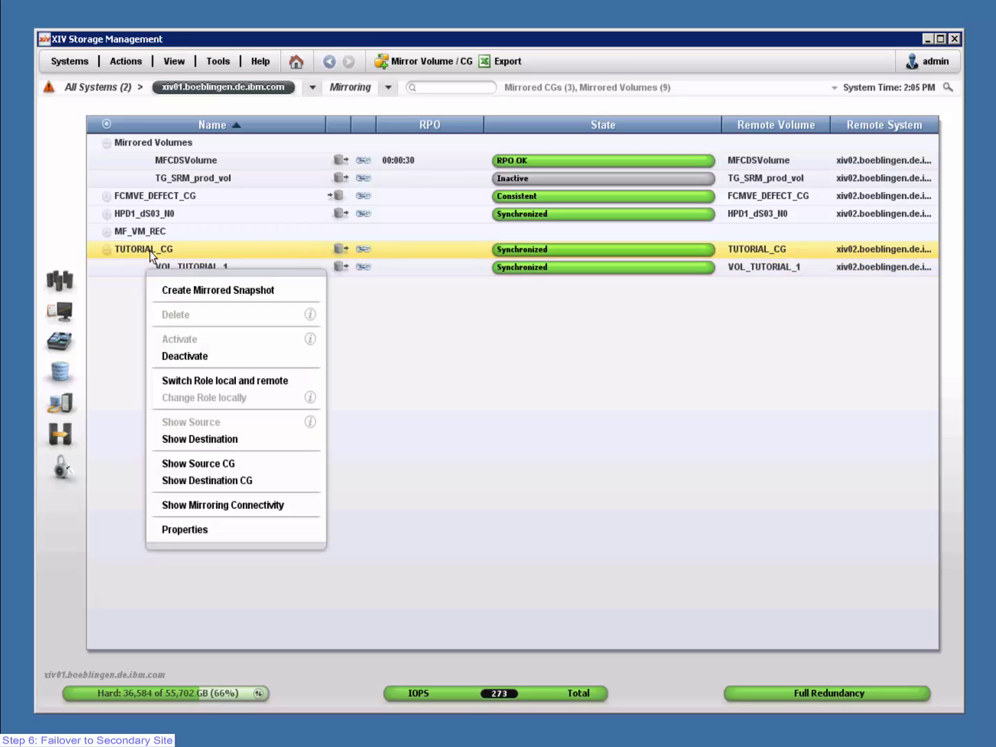
click(193, 380)
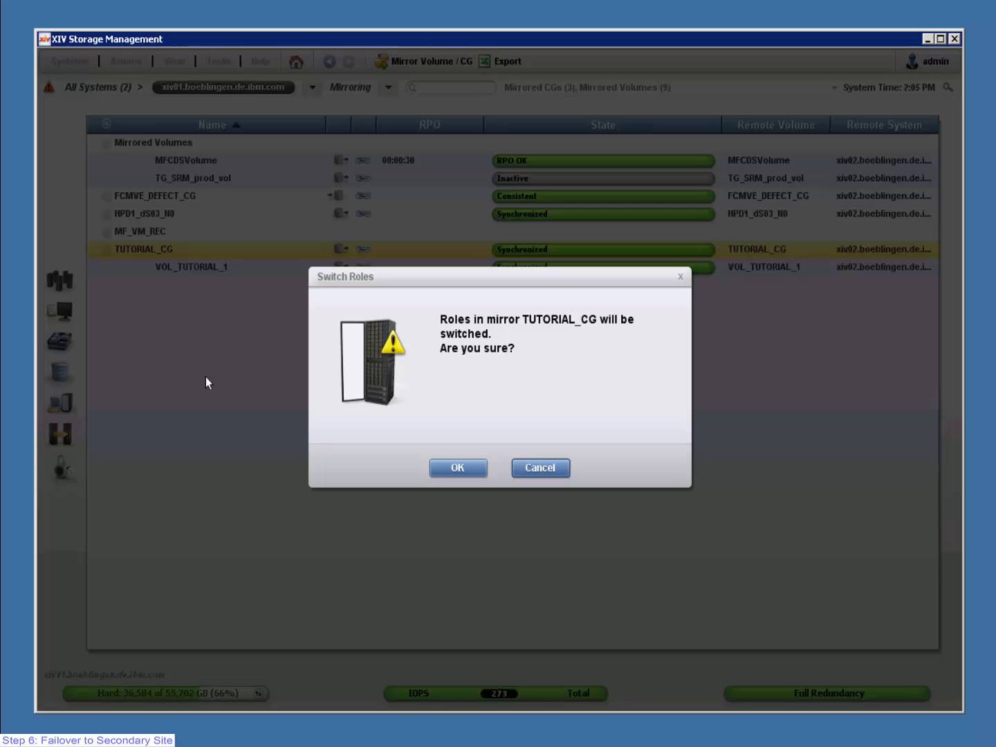
click(453, 470)
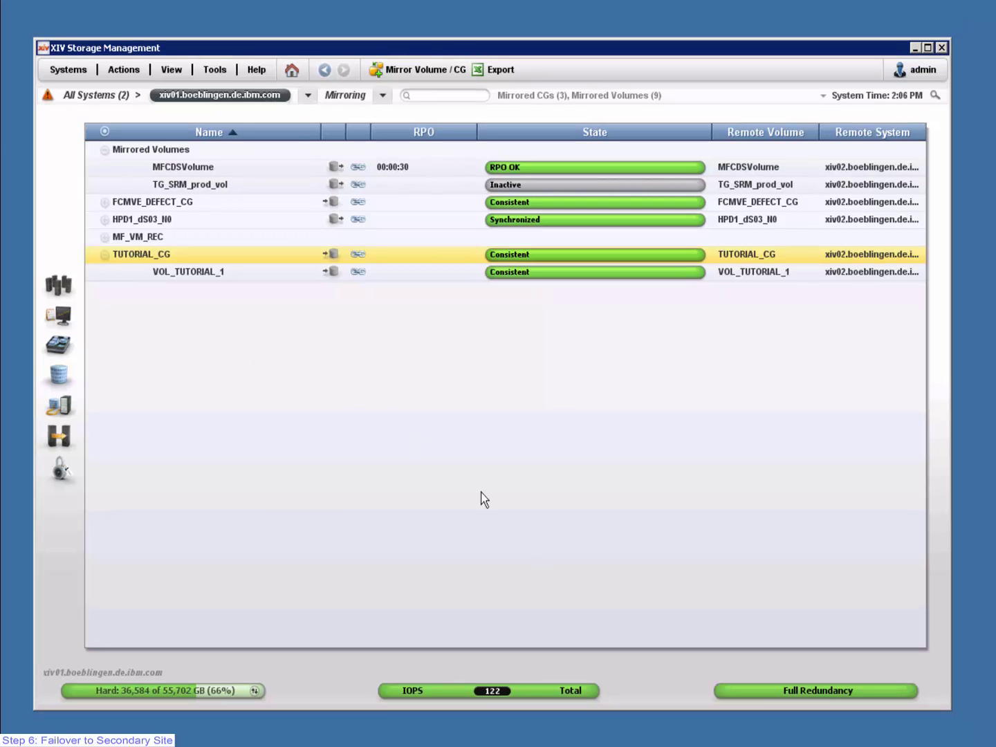
click(309, 95)
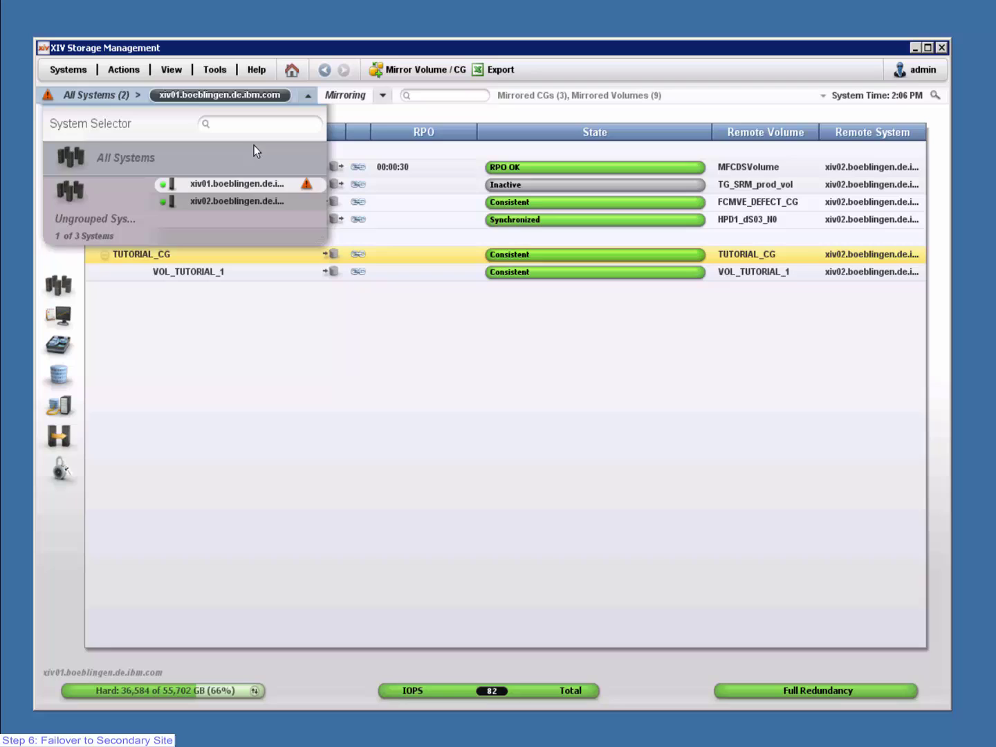
click(227, 201)
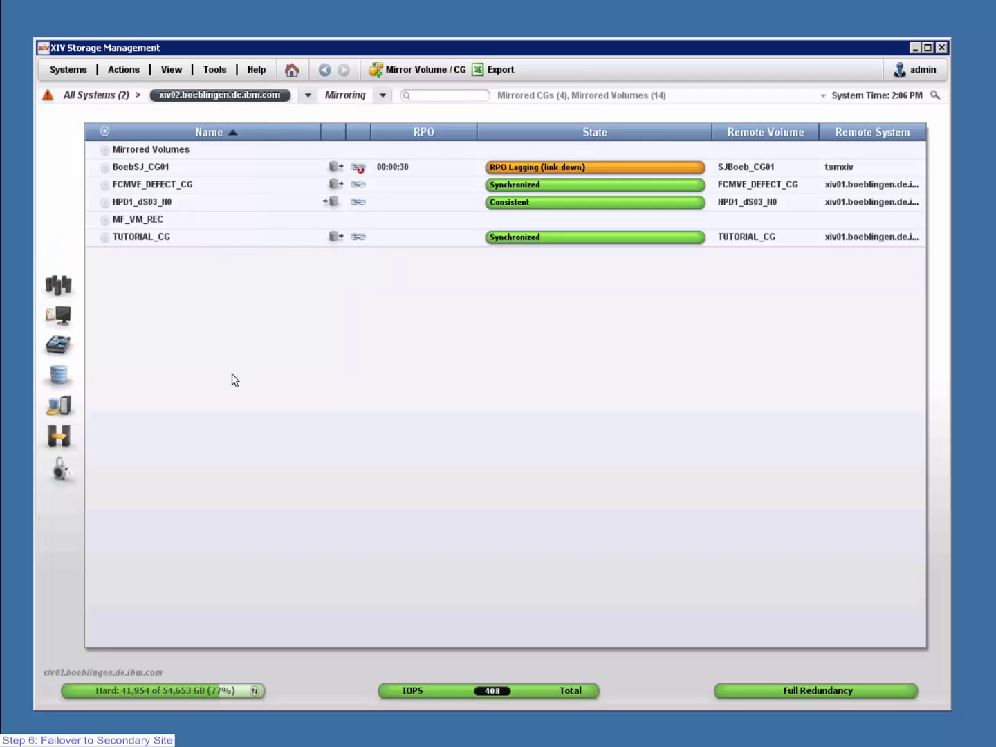
Step: Filter volumes by 'TUT' and map VOL_TUTORIAL_1 to host srmesx02 as LUN 3
mouse_move(68, 366)
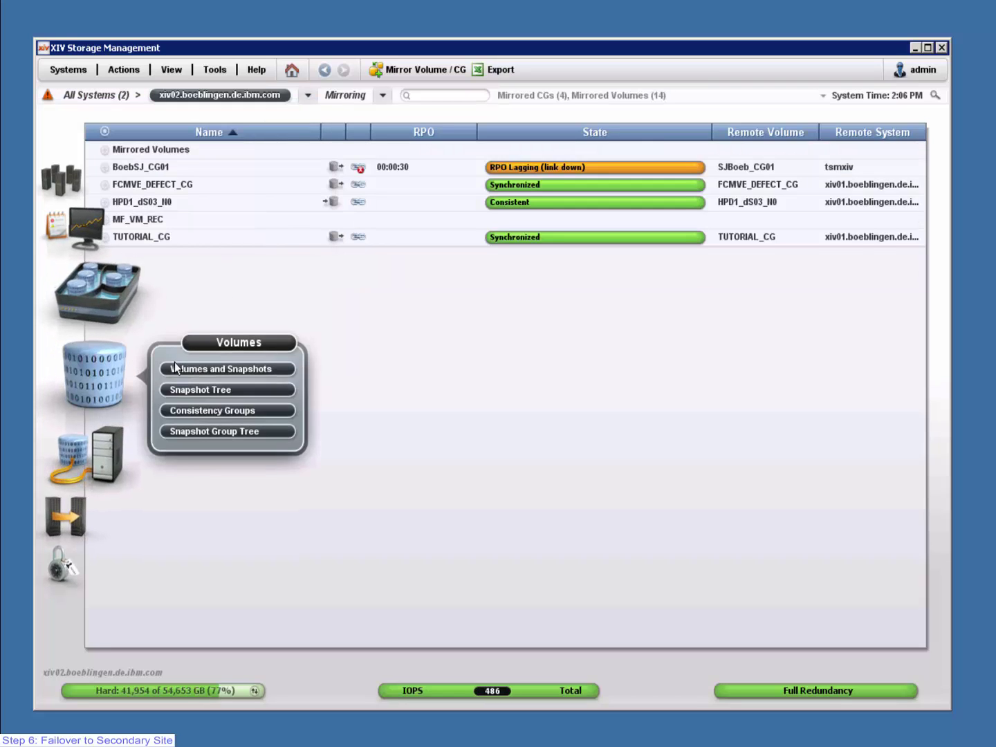
click(190, 372)
click(512, 95)
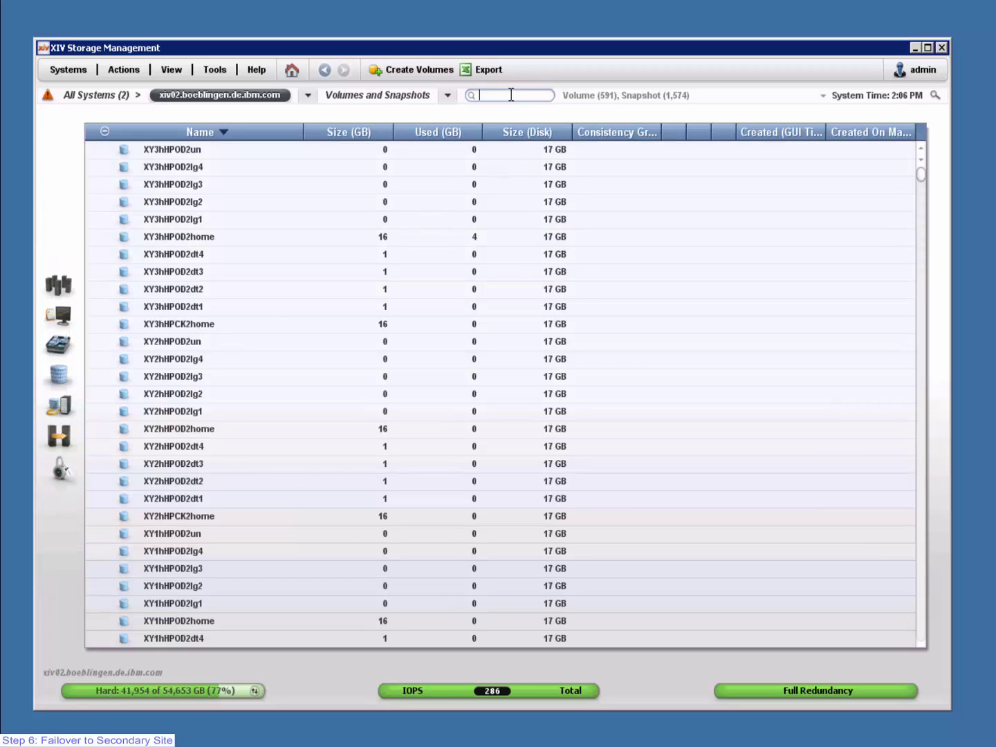
text(TUT)
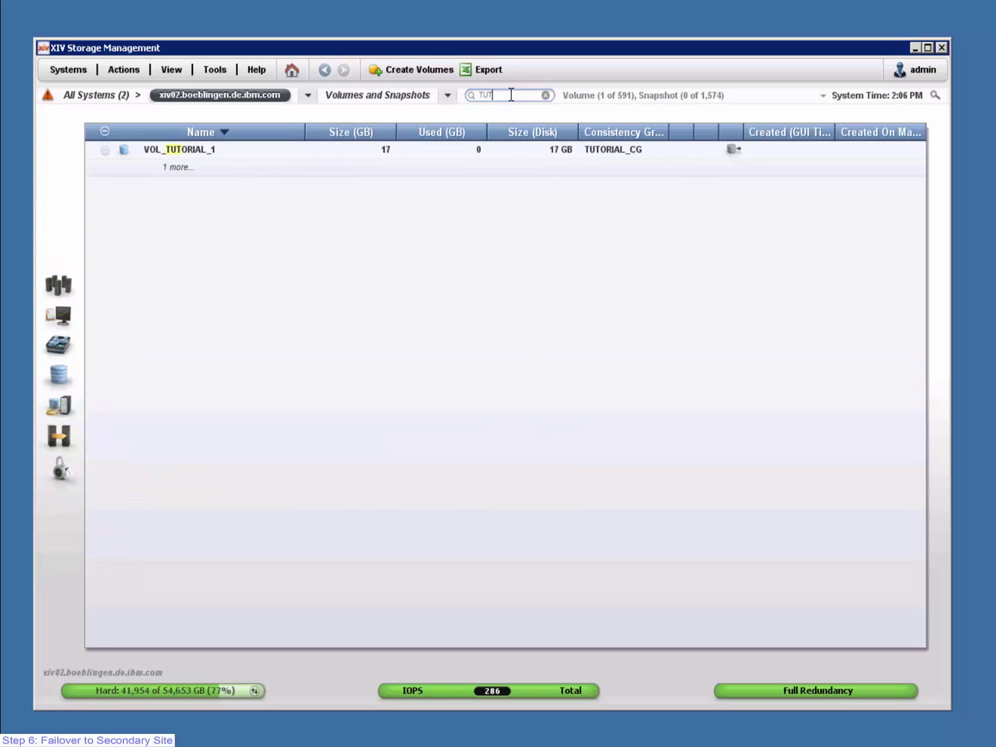
click(179, 150)
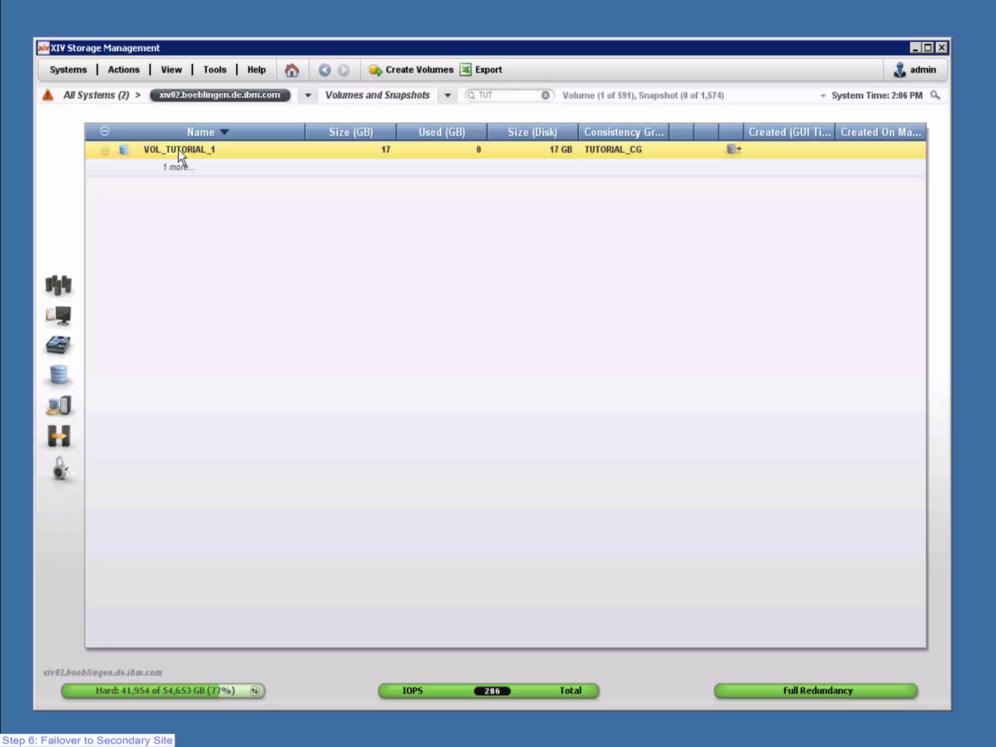
right_click(179, 150)
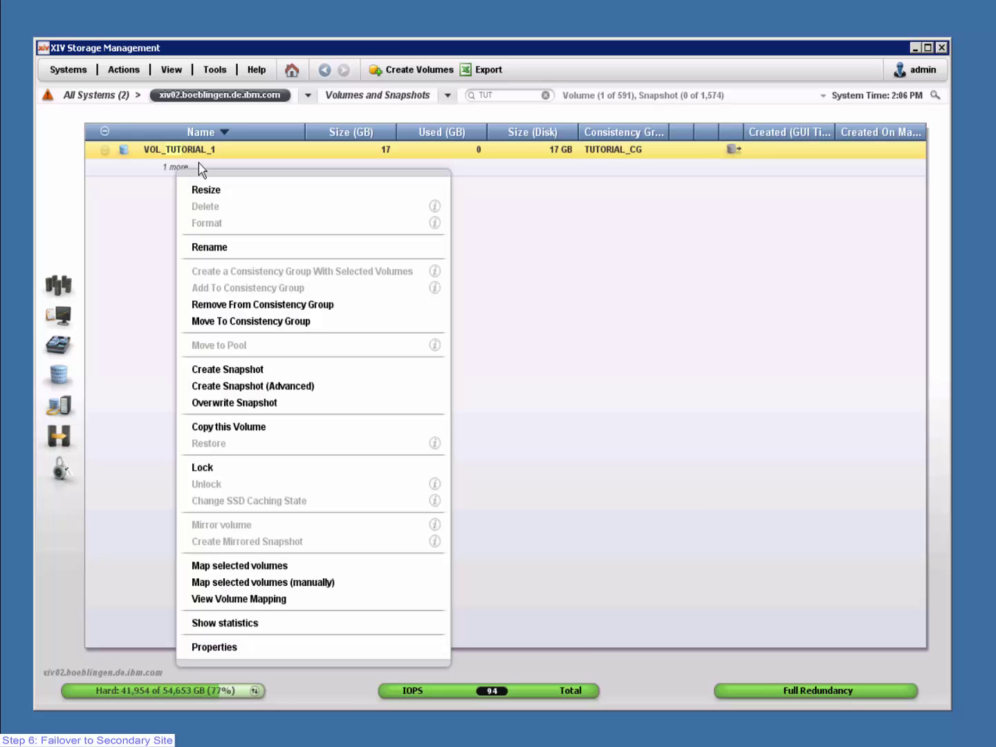
click(251, 563)
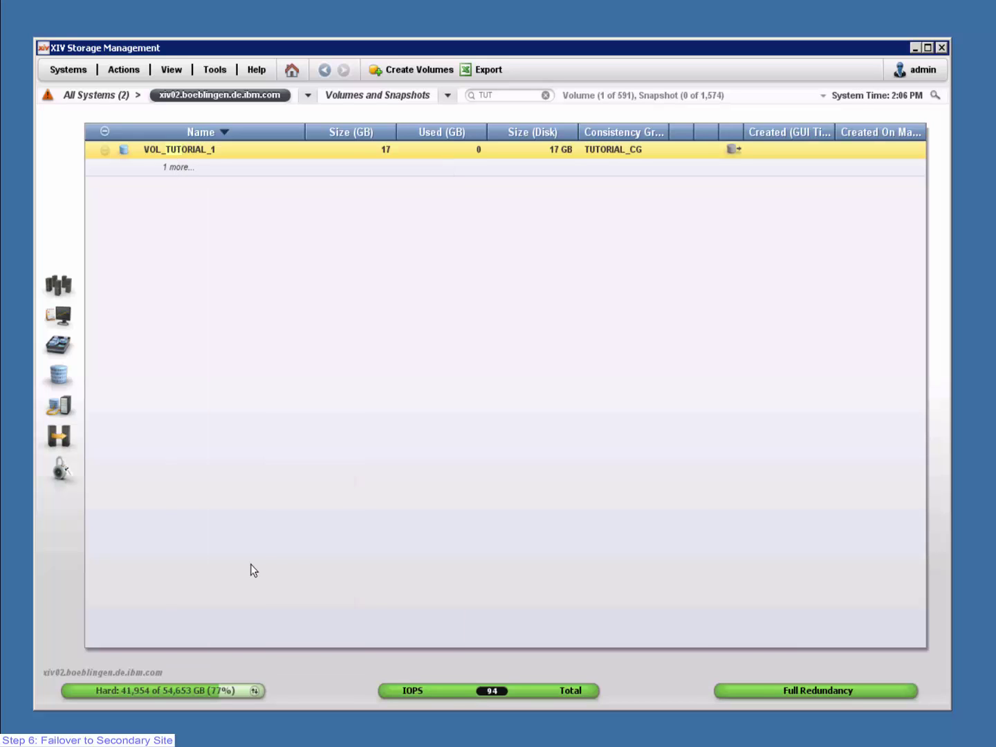
click(628, 389)
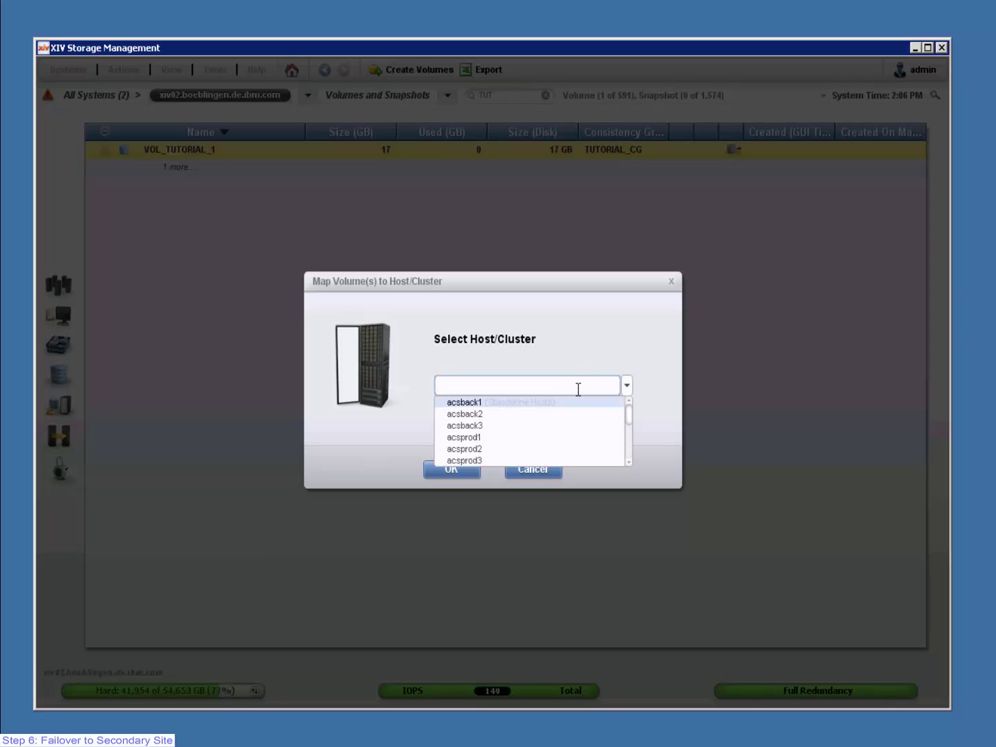
text(srm)
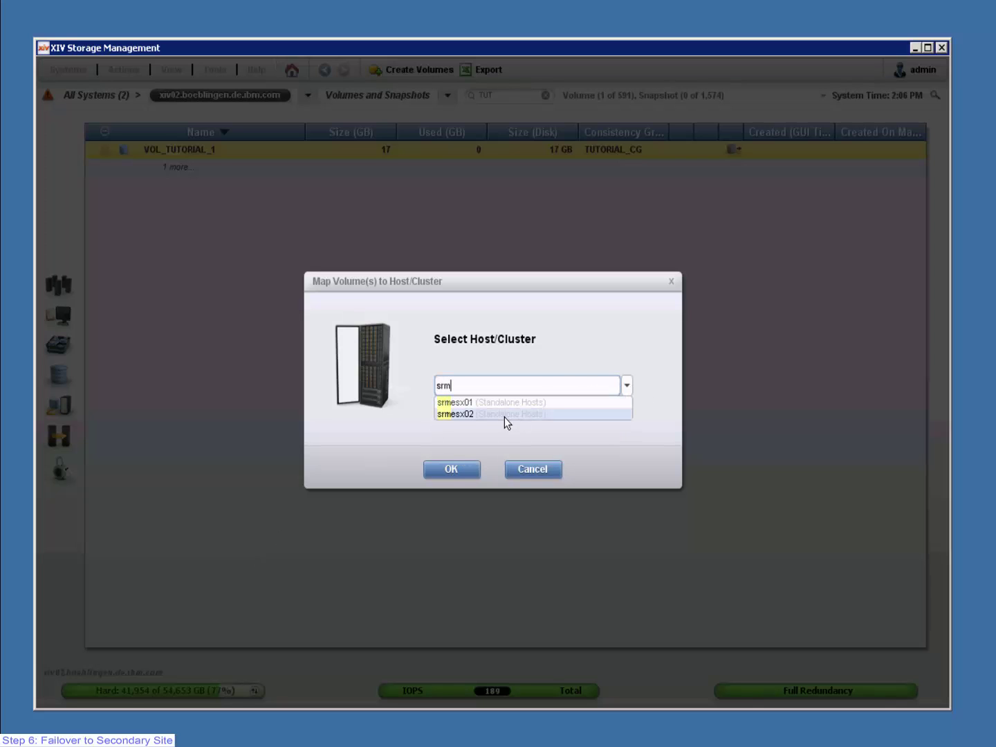
click(505, 415)
click(440, 470)
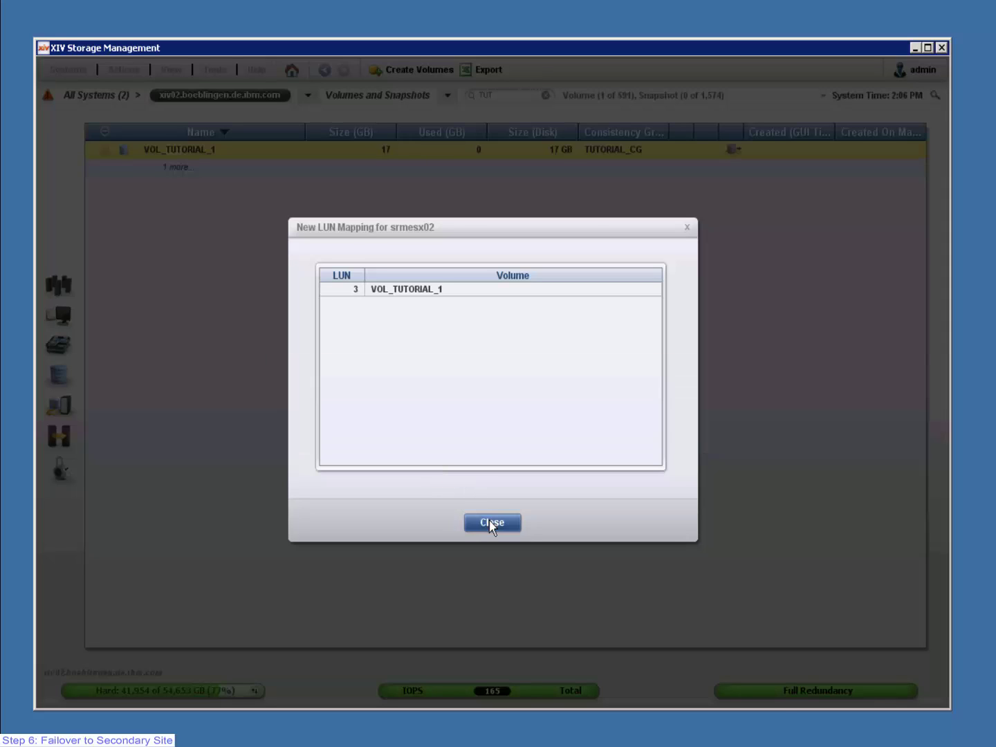
click(489, 523)
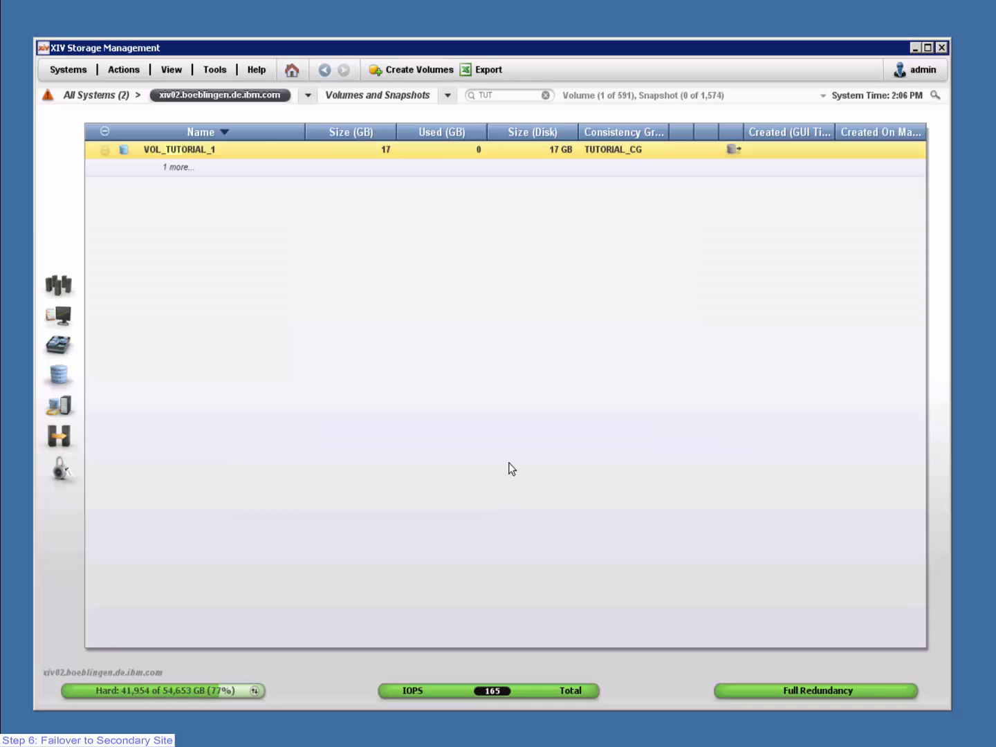
Step: Expand VOL_TUTORIAL_1's snapshot and widen the Name column to show its full TSM name
click(184, 173)
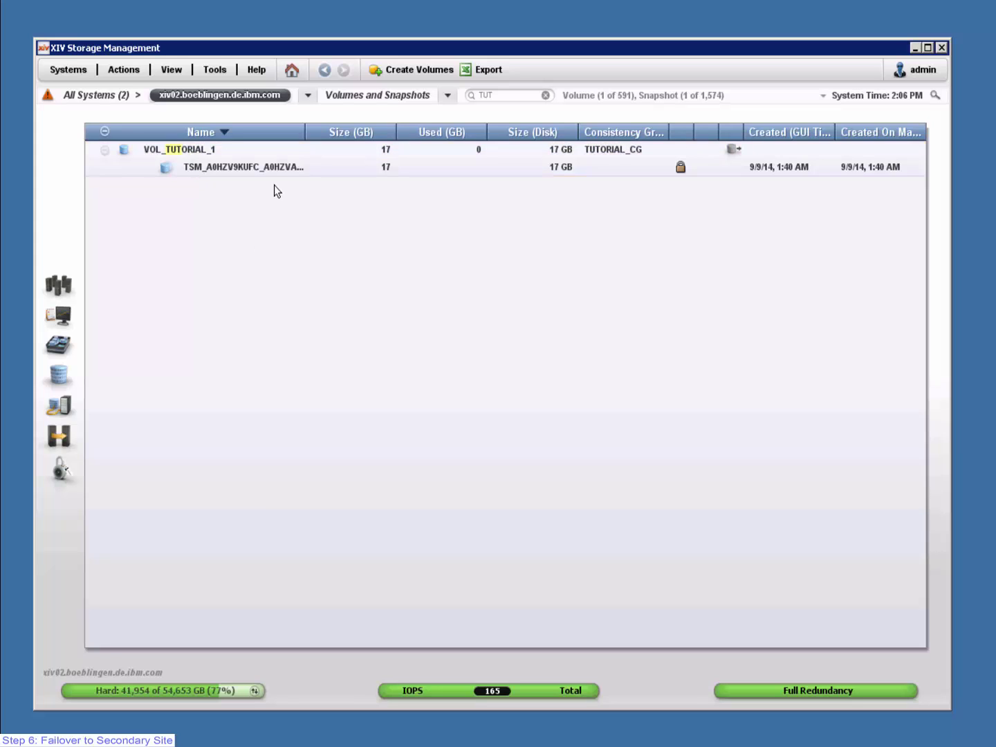
double_click(305, 131)
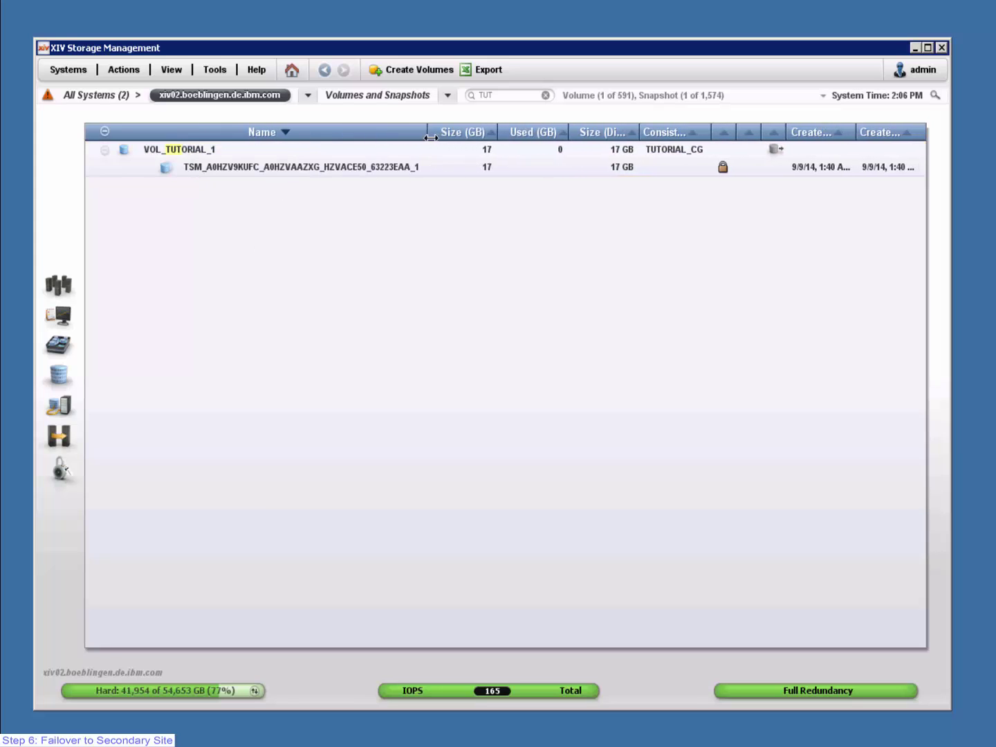
click(308, 169)
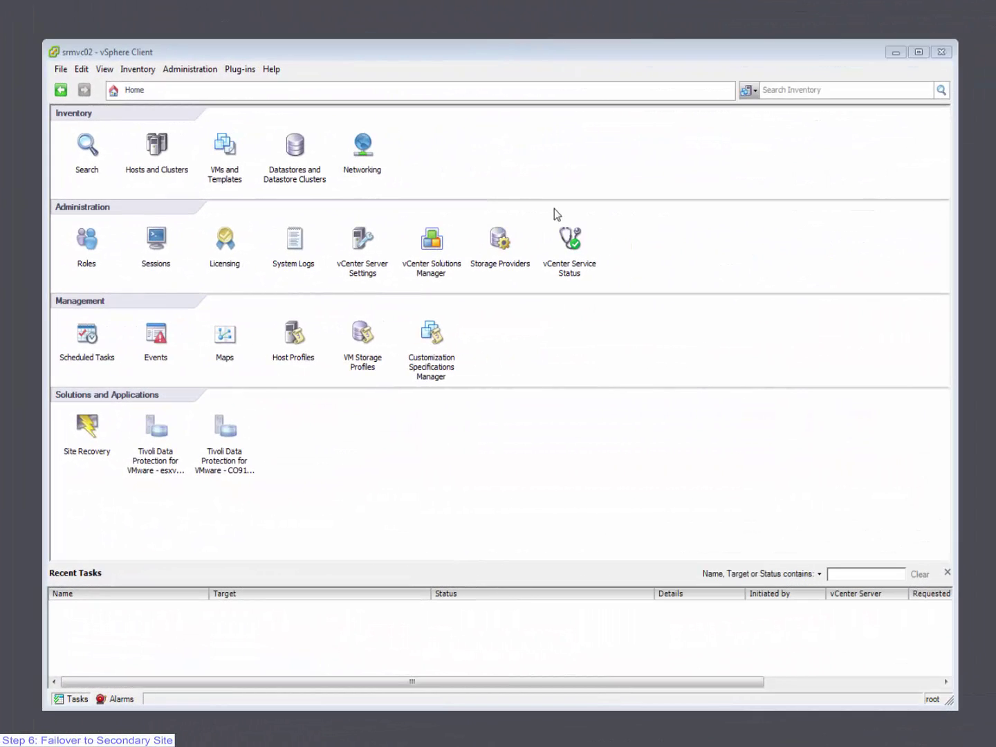
Step: In srmesx02's Add Storage wizard, choose the LUN 3 DS_TUTORIAL disk
click(161, 146)
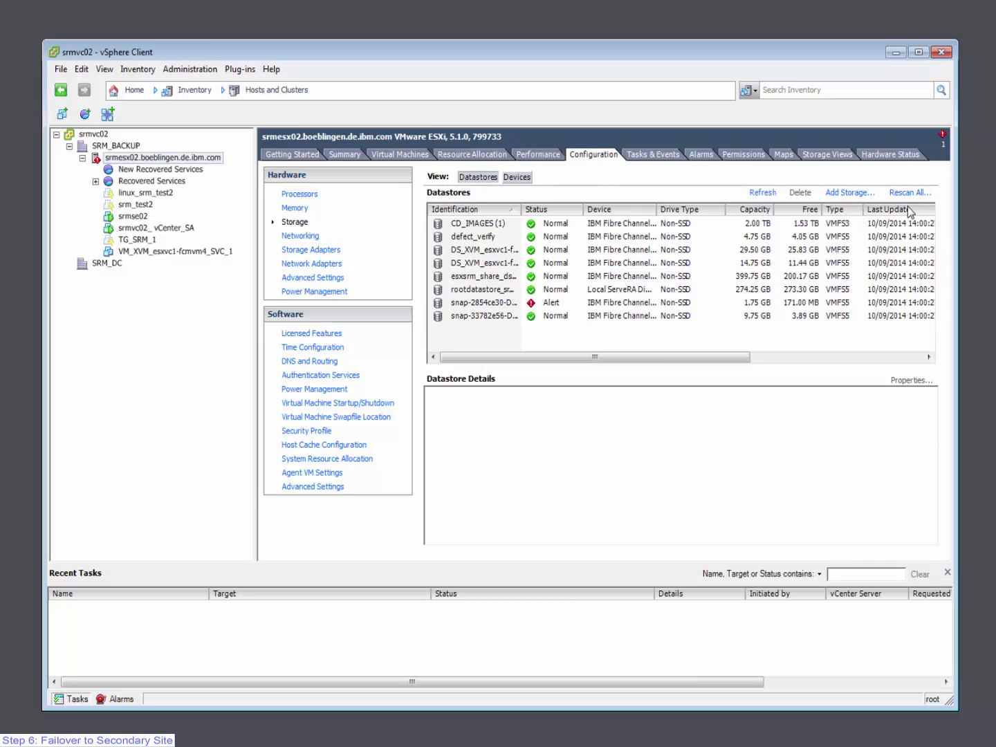
click(838, 195)
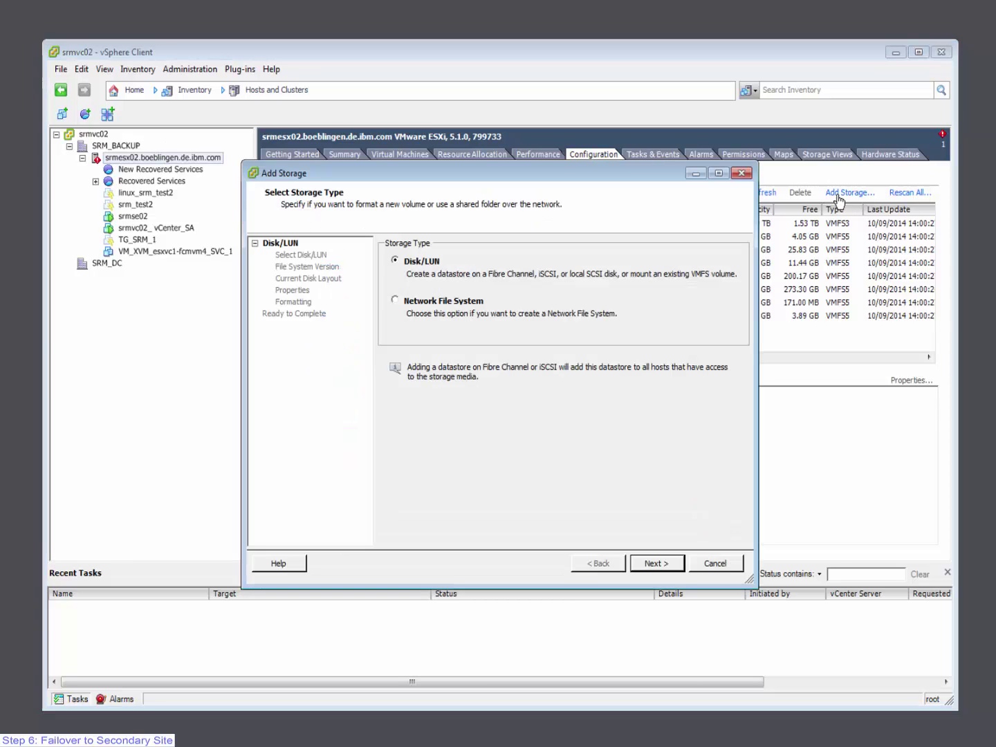
click(653, 563)
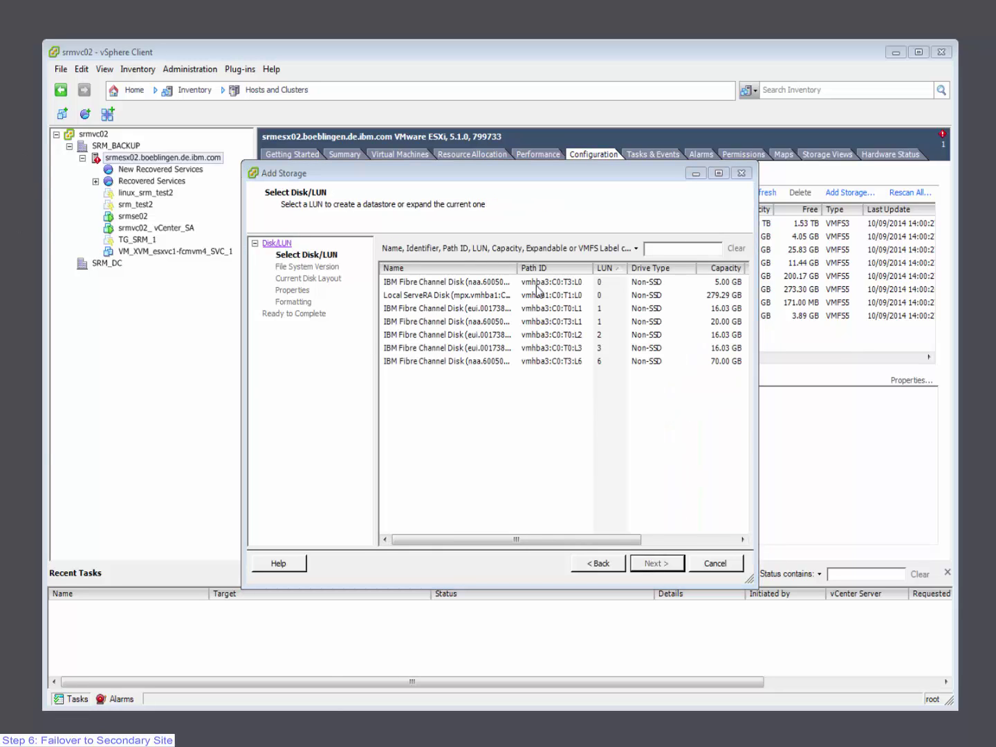
drag(517, 265, 624, 265)
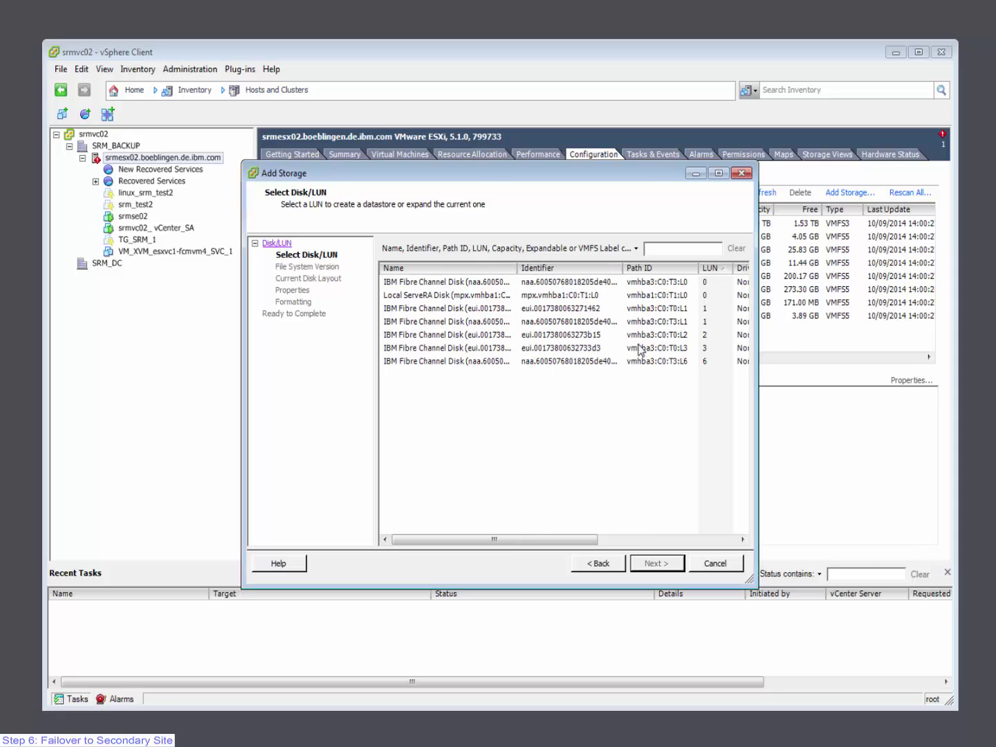
click(482, 350)
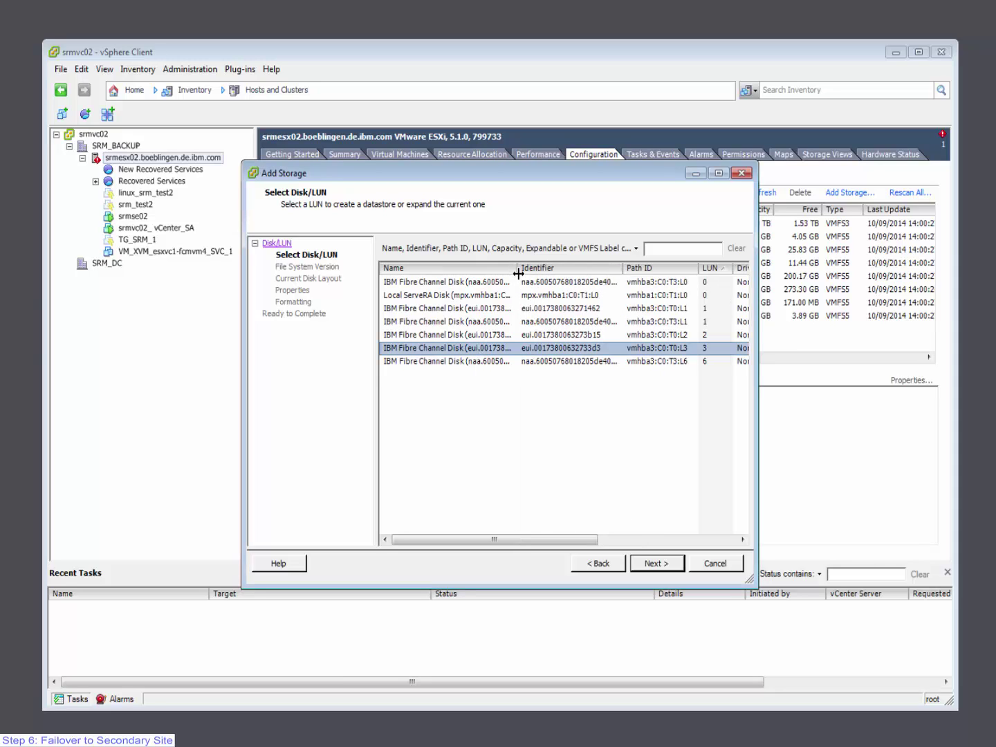
drag(511, 538, 637, 538)
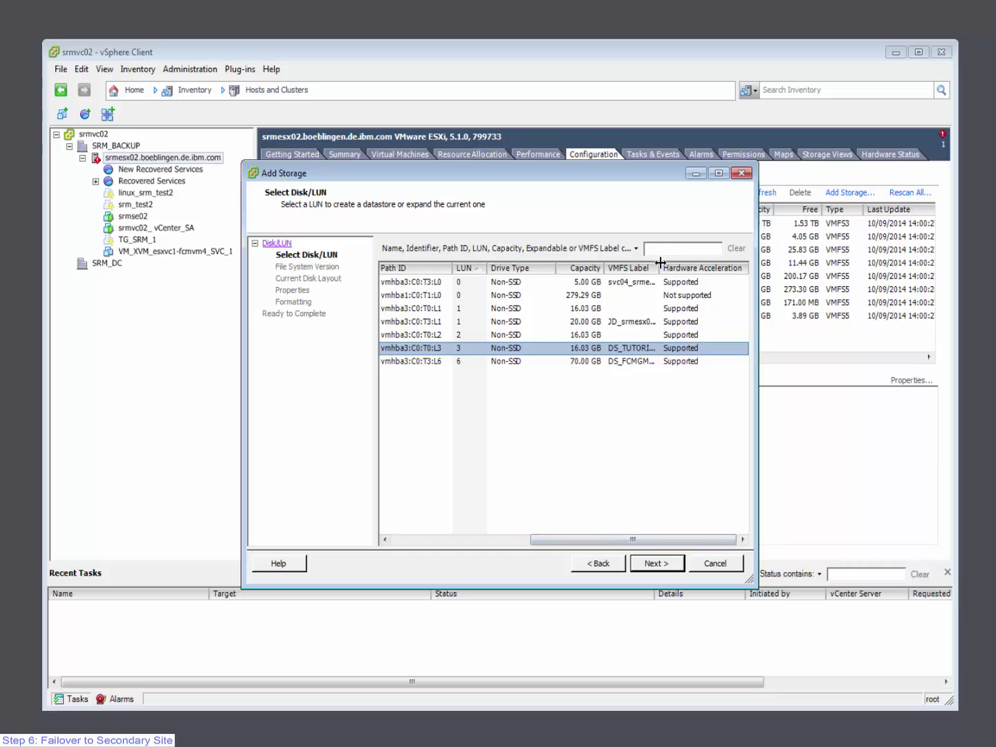
drag(659, 268, 719, 269)
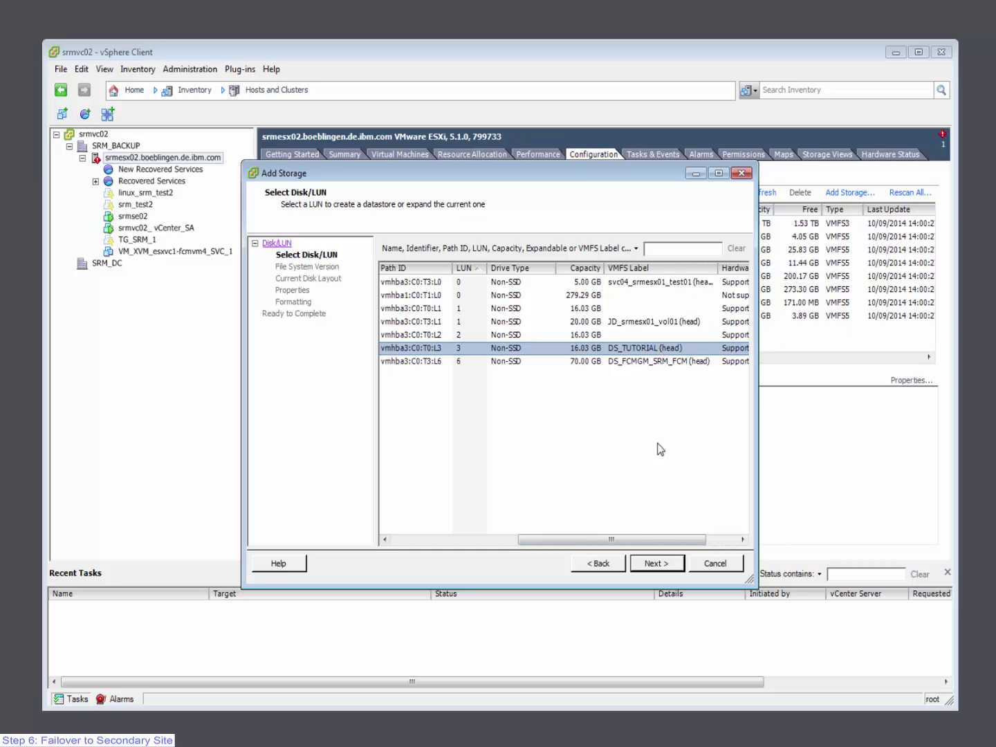
click(656, 563)
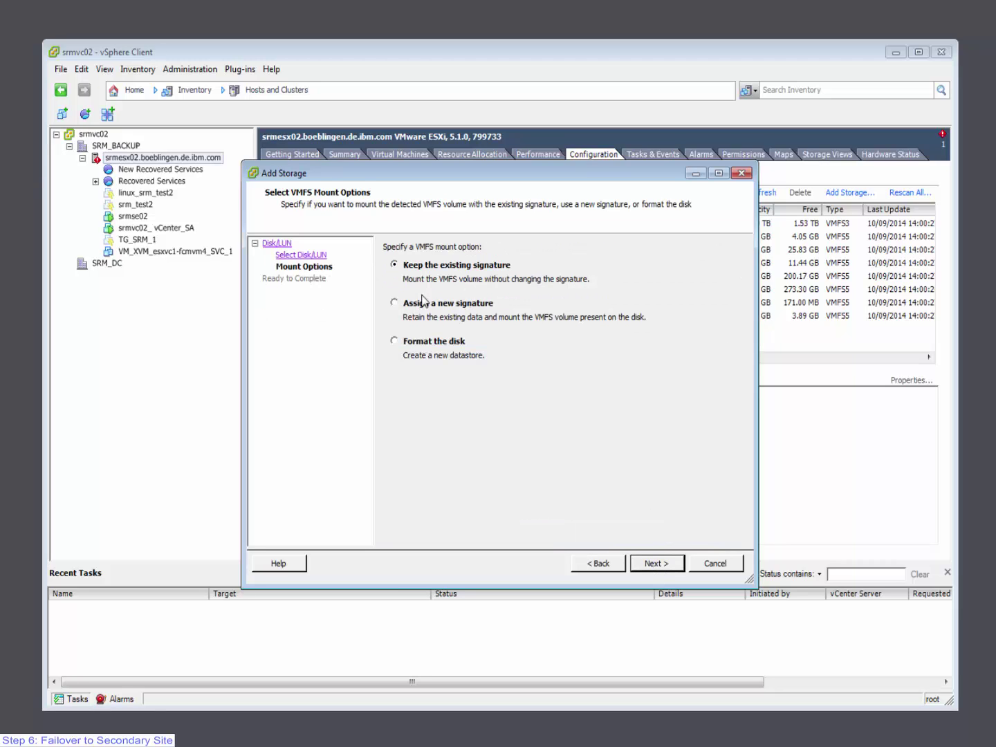
Step: Mount it with a new signature and widen the datastore name column
click(413, 304)
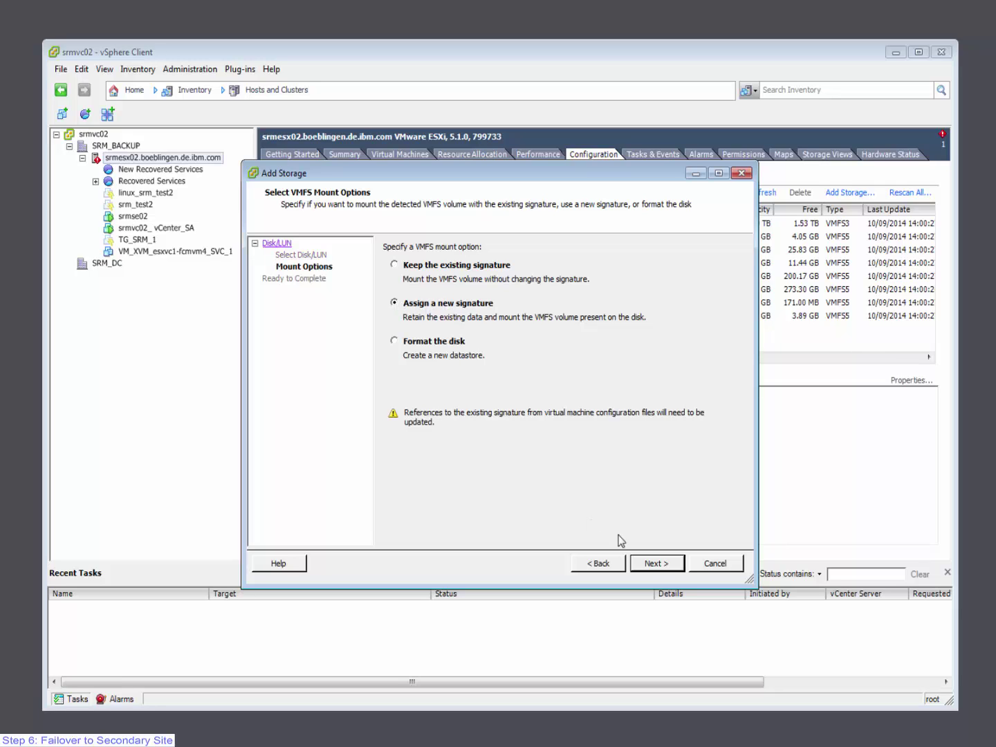
click(661, 568)
click(658, 564)
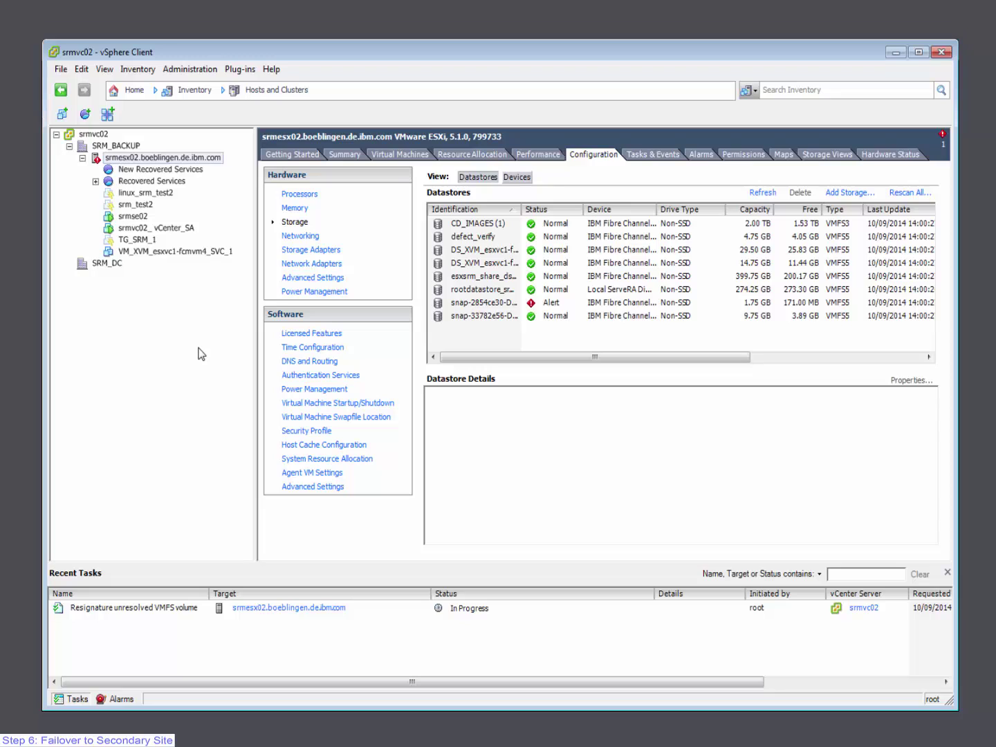
drag(520, 208, 611, 211)
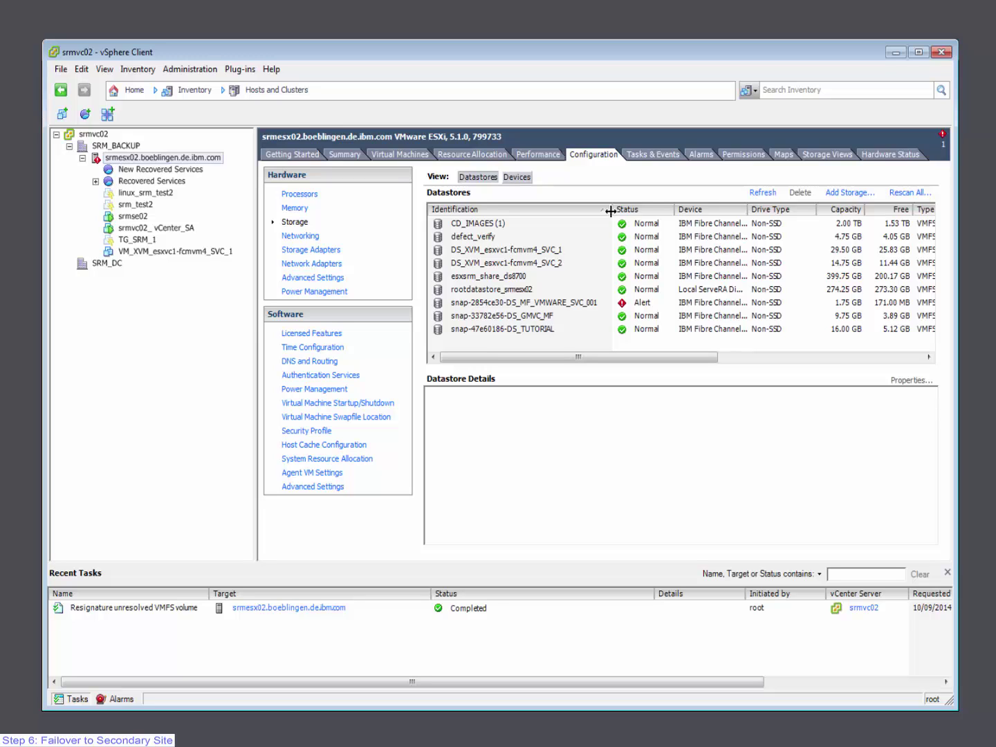
Step: Browse the snap-47e60186-DS_TUTORIAL datastore to see its VM_TUTORIAL_1 and VM_TUTORIAL_2 folders
click(526, 328)
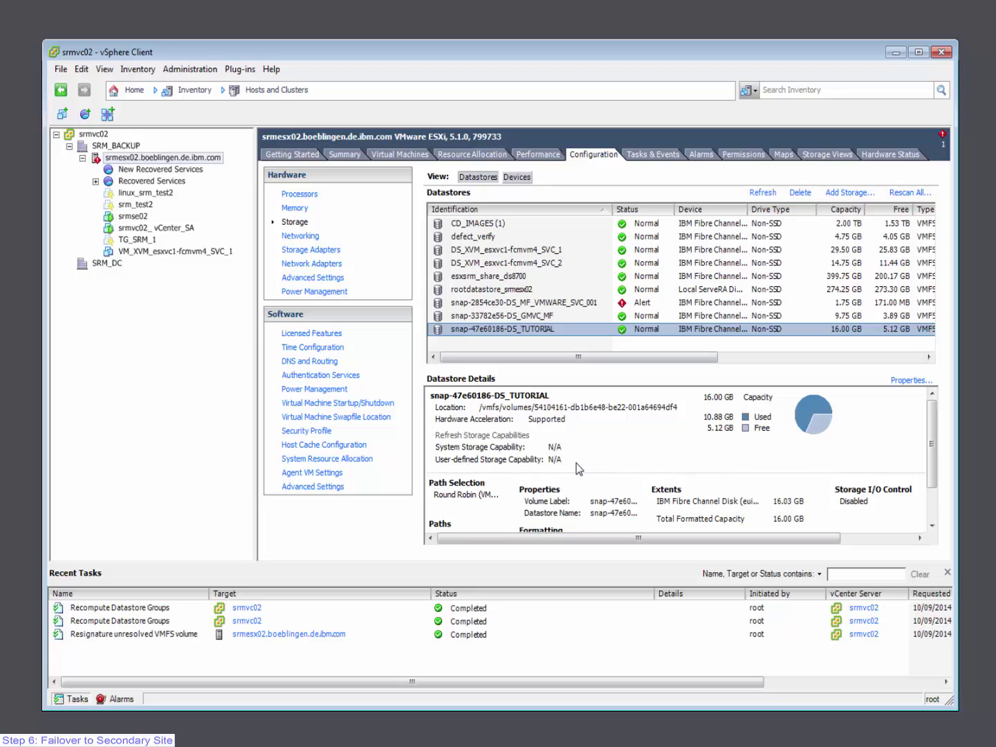
right_click(524, 329)
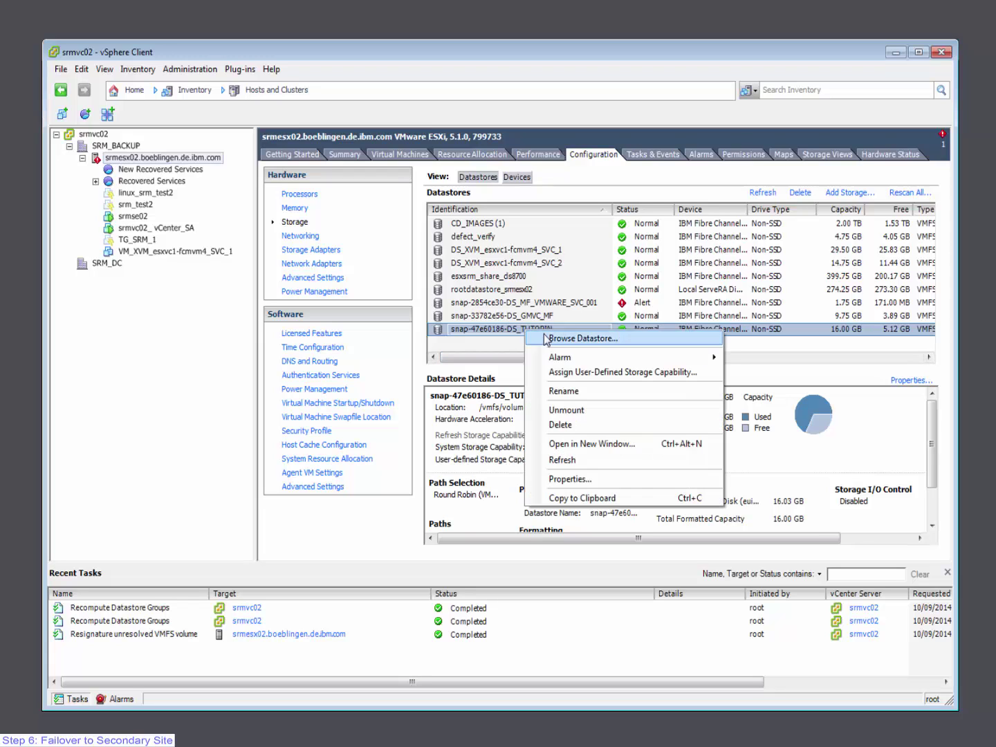
click(561, 340)
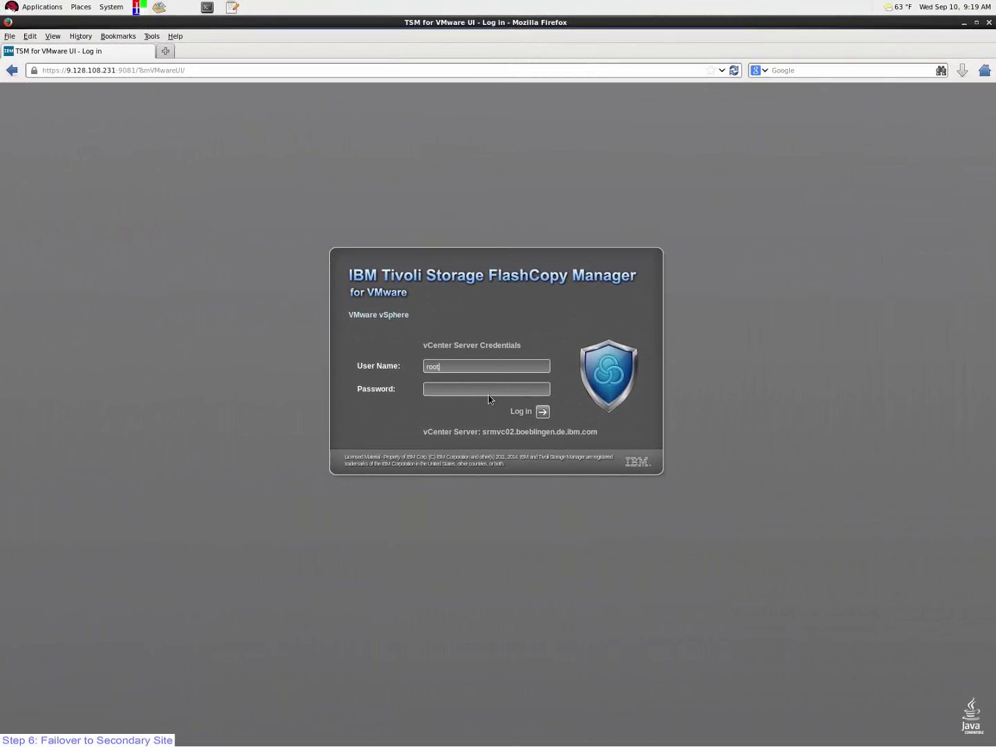
Step: Log in to FlashCopy Manager with the vCenter account password
click(490, 392)
key(Return)
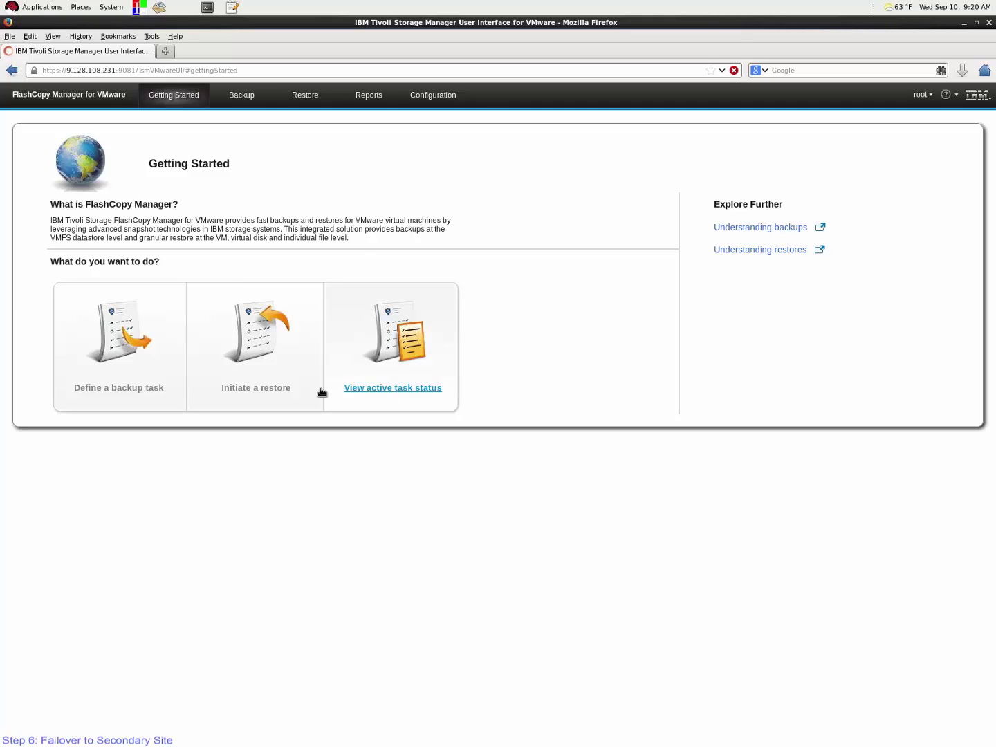
Step: On Restore Points, select VM_TUTORIAL_1 under SRM_DC and tick its September 9, 2014 backup
click(276, 389)
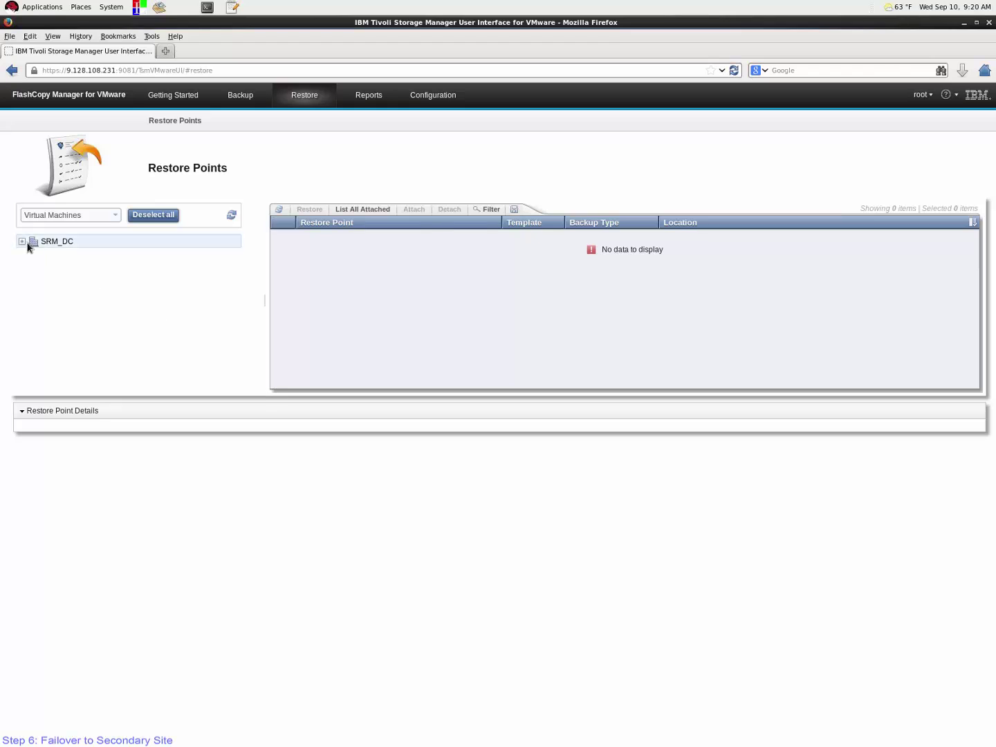
click(25, 244)
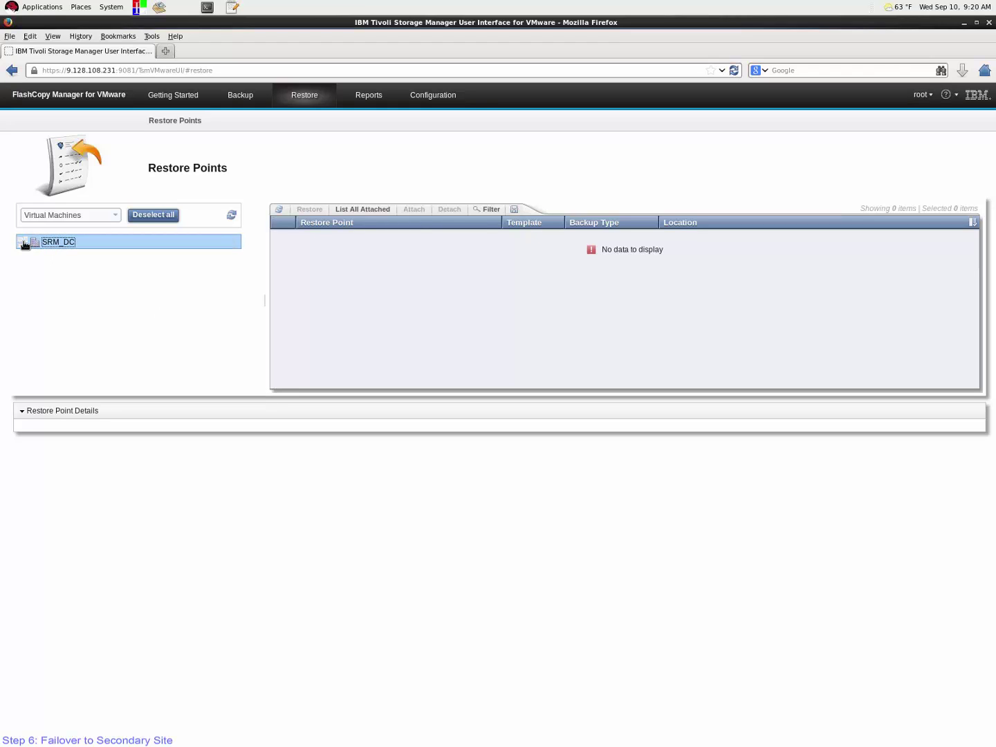
click(35, 255)
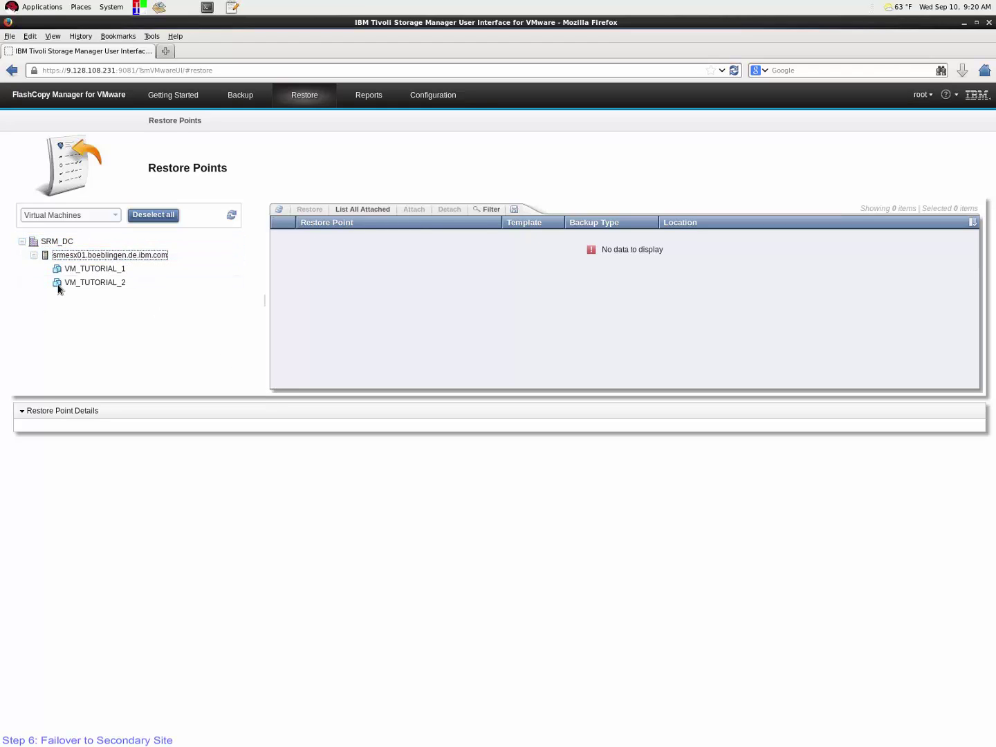
click(91, 271)
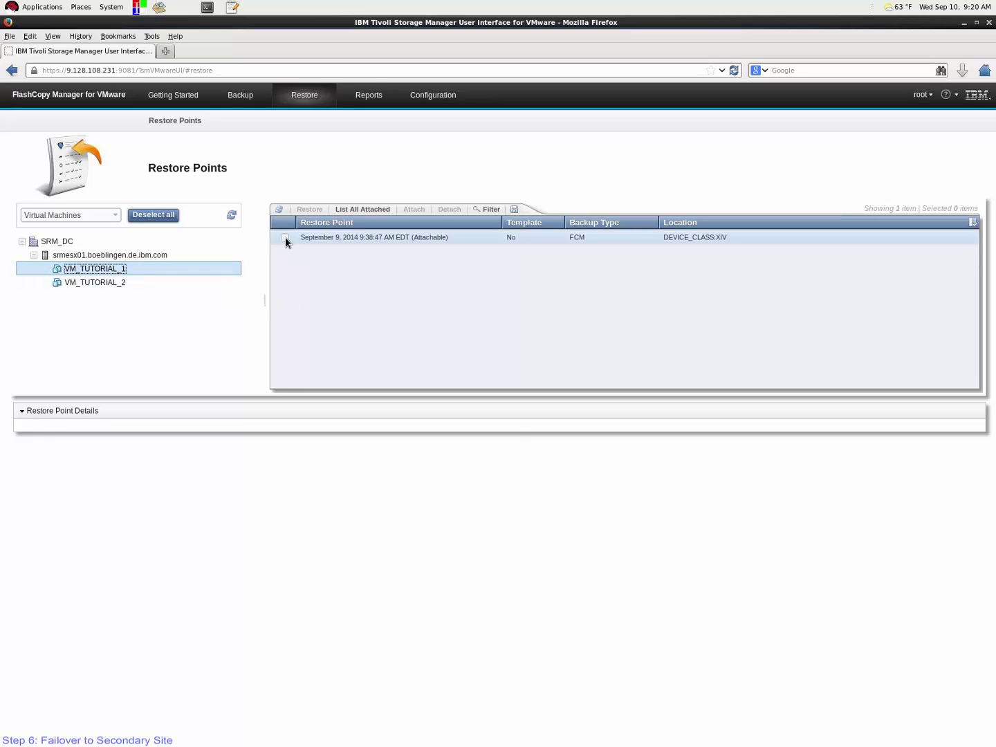
click(285, 238)
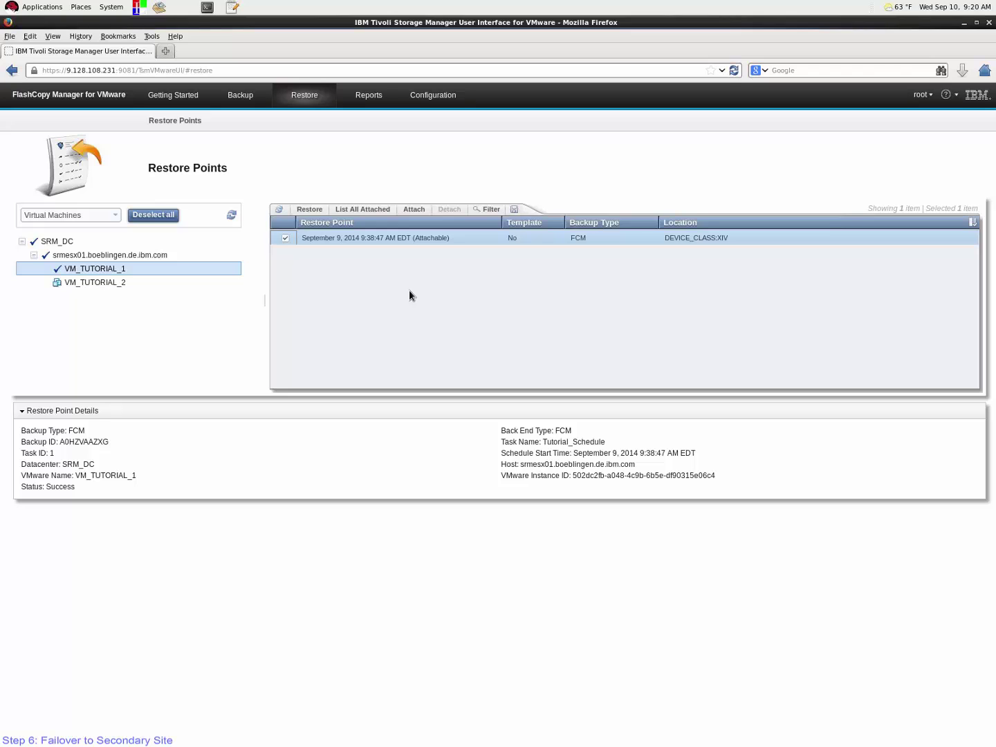
Step: Run a full restore of VM_TUTORIAL_1 to its original location and monitor the task
click(309, 210)
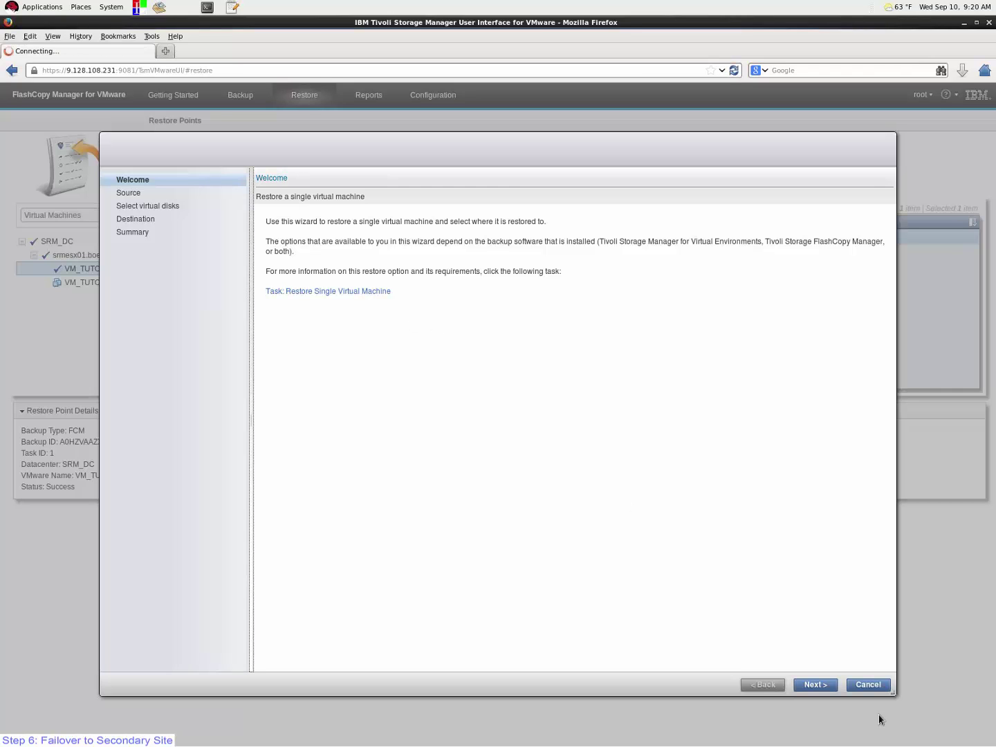
click(815, 685)
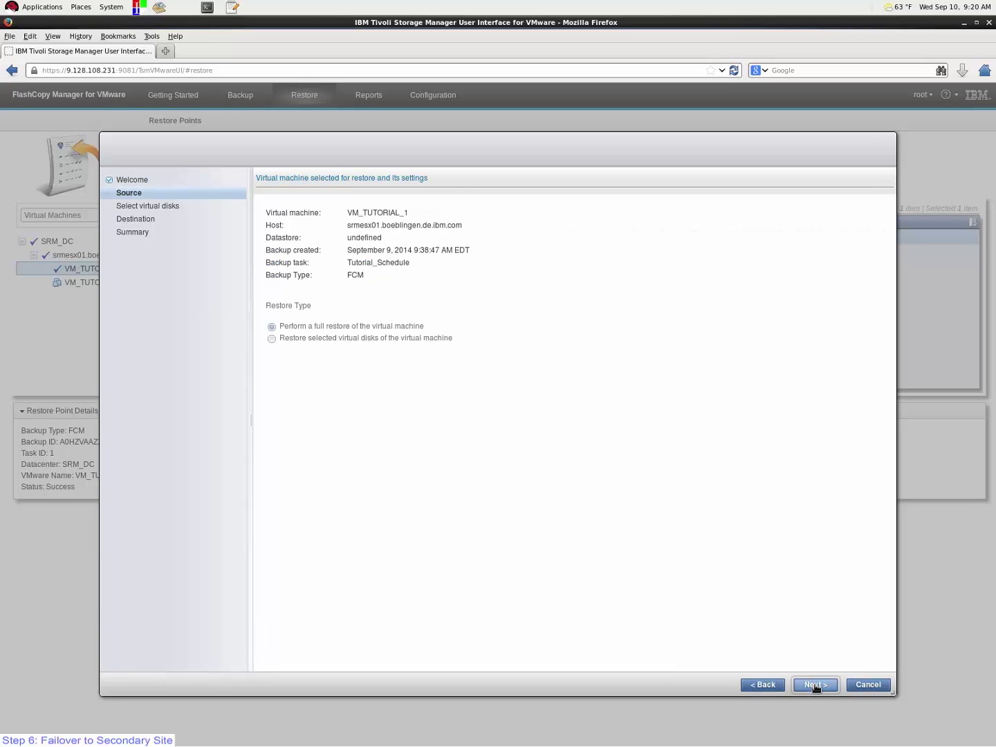
click(815, 685)
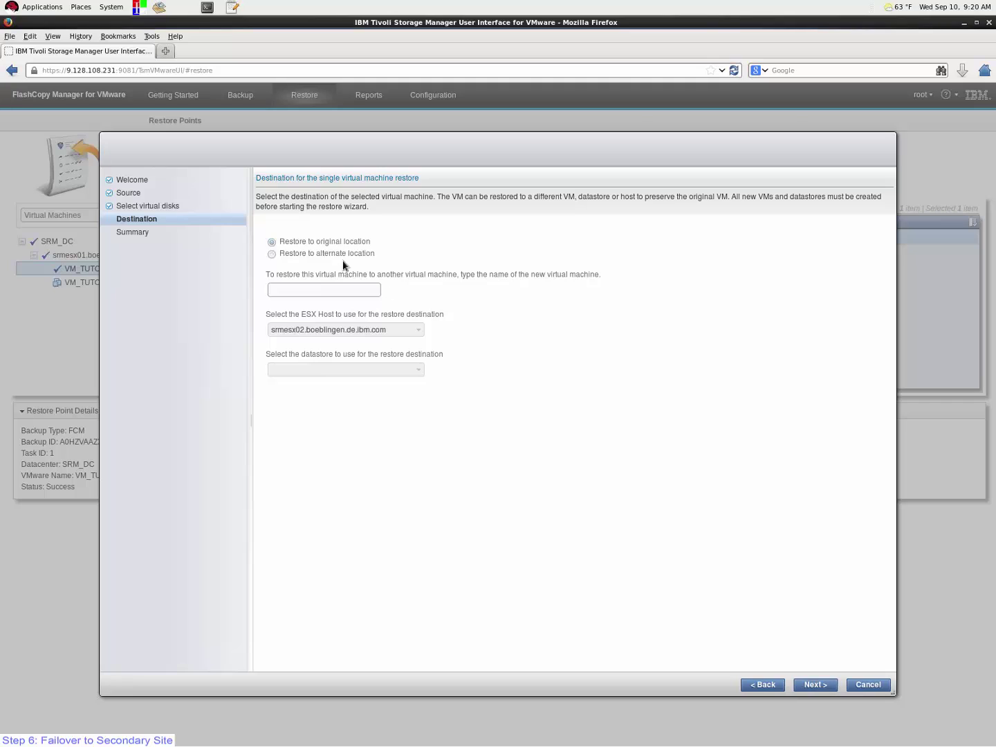
click(815, 685)
click(815, 687)
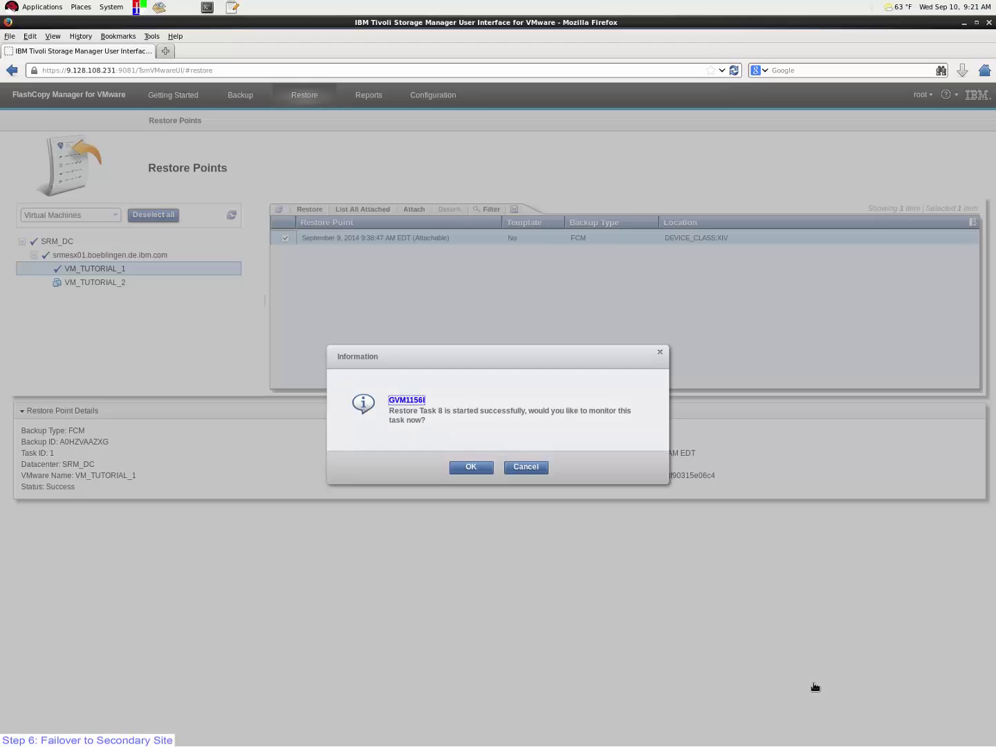
click(476, 468)
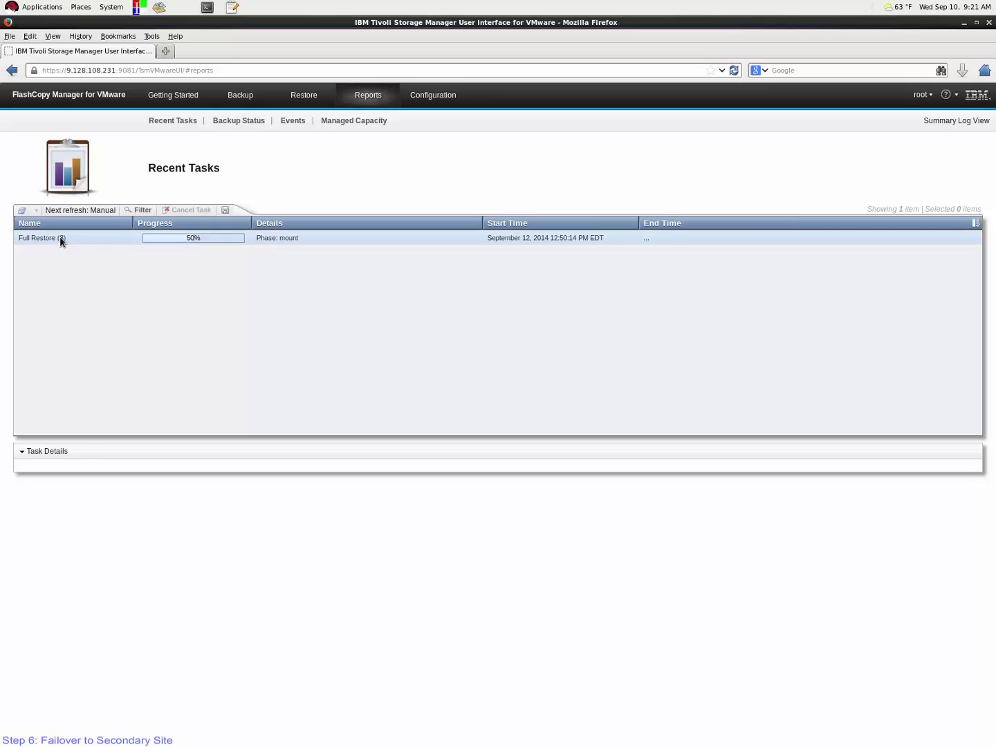
Step: Select Full Restore (8) in Recent Tasks and refresh until it reaches 100% in the unmount phase
click(58, 238)
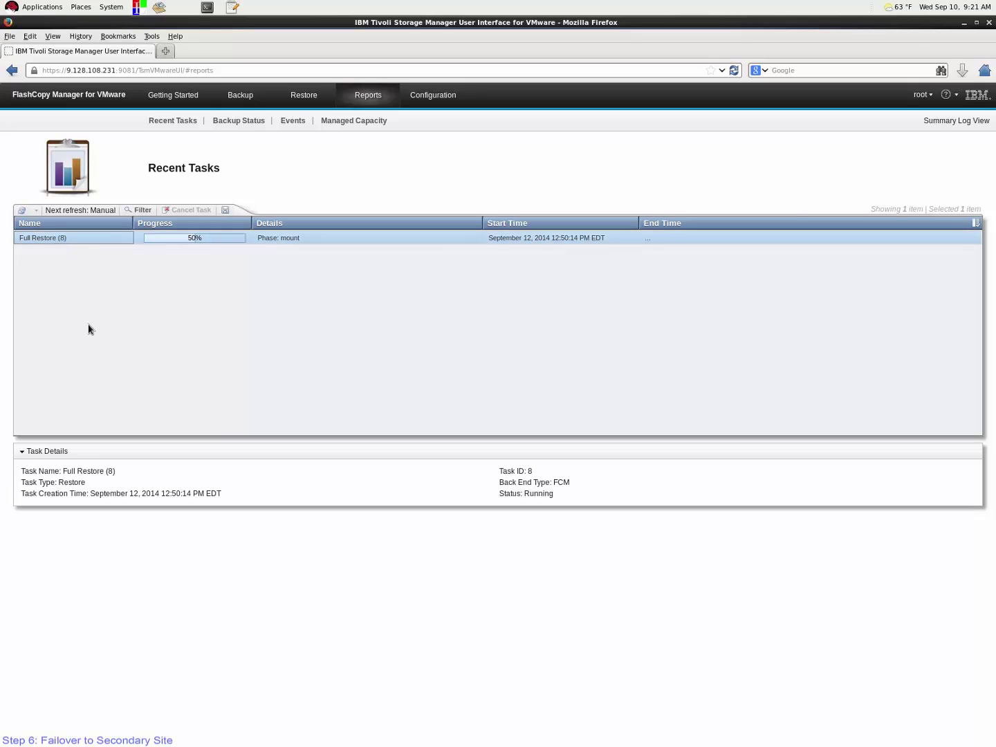
click(21, 211)
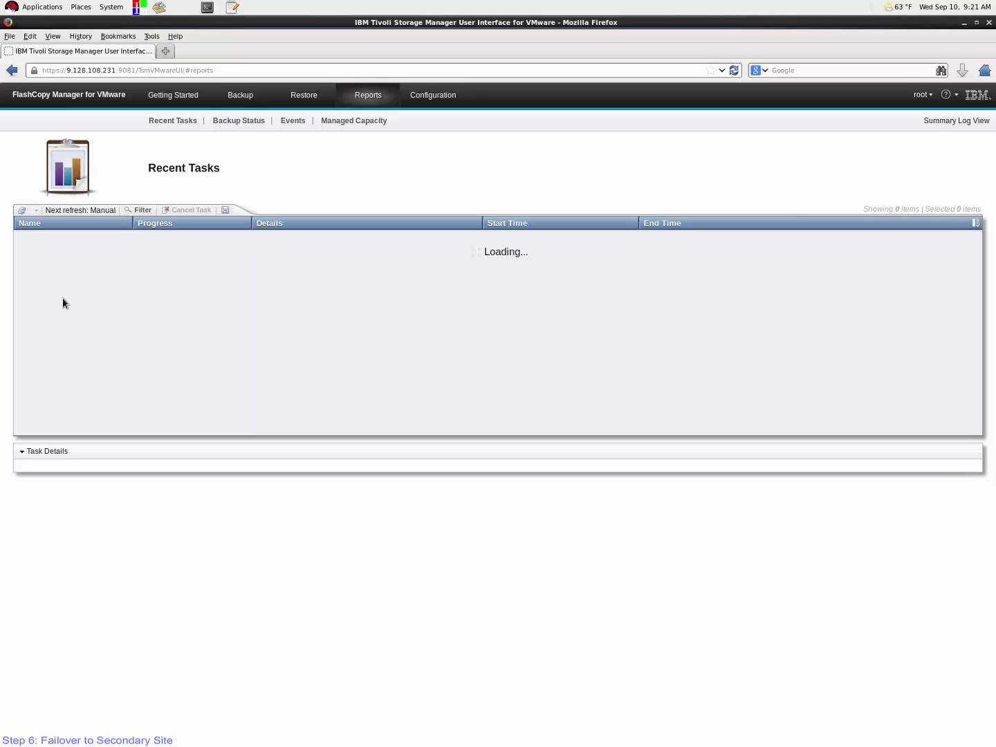
click(22, 212)
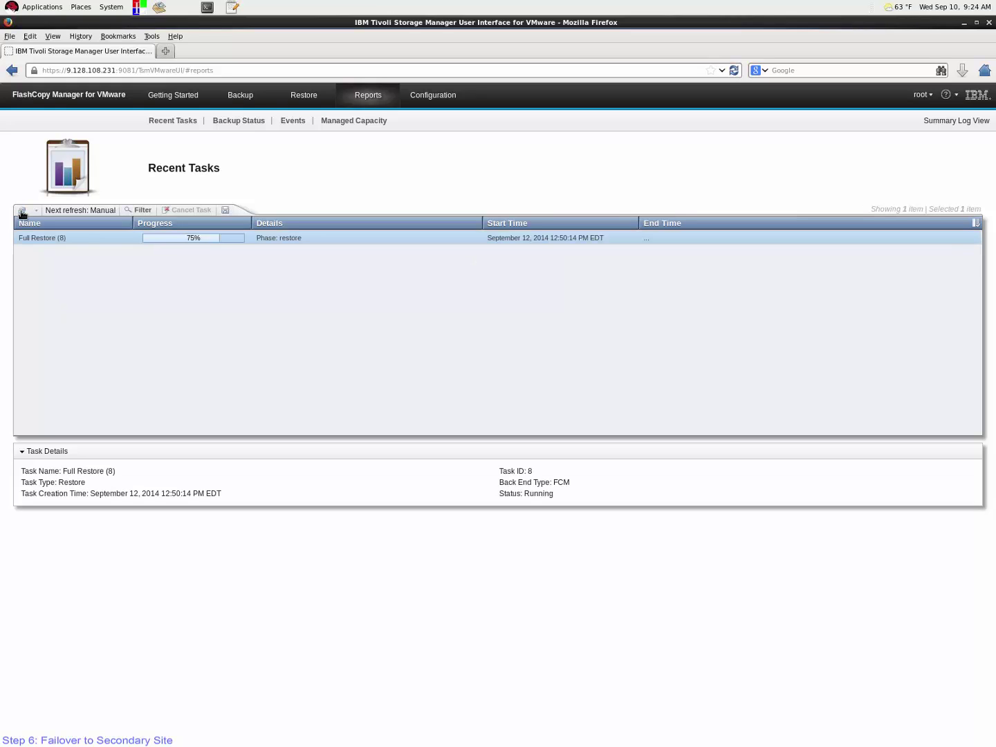
click(22, 211)
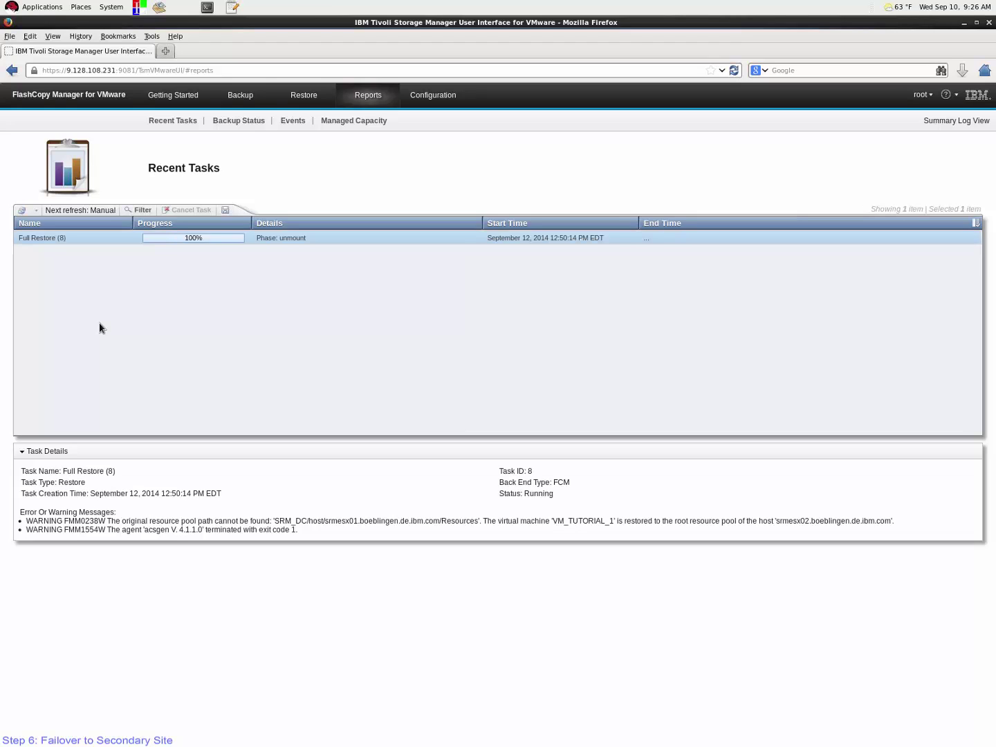
click(21, 212)
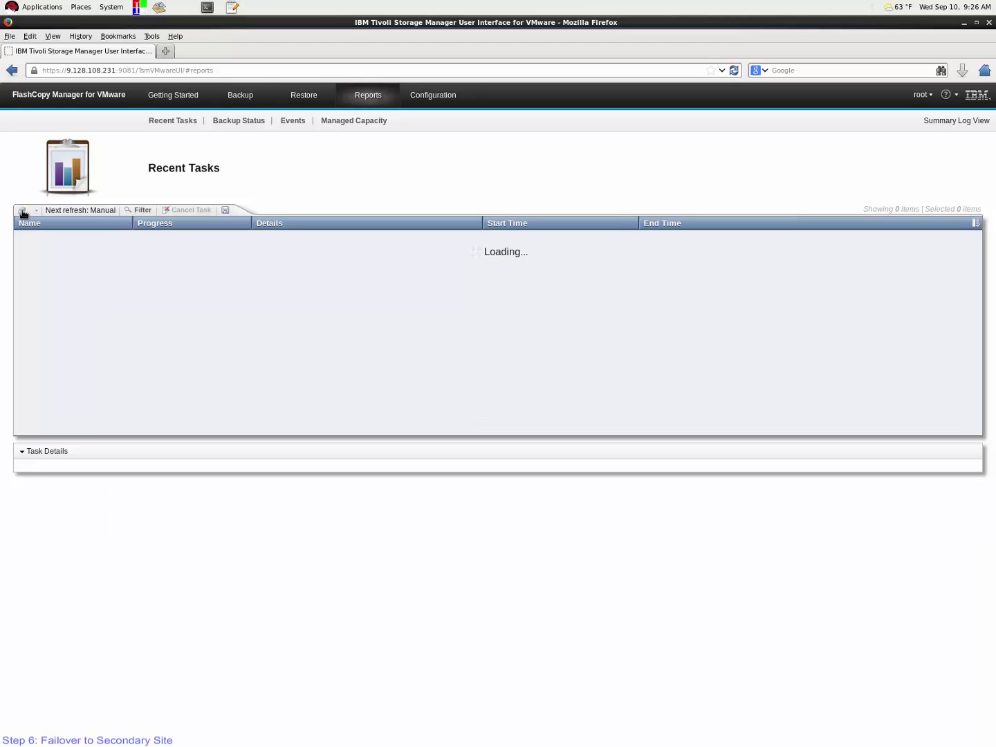